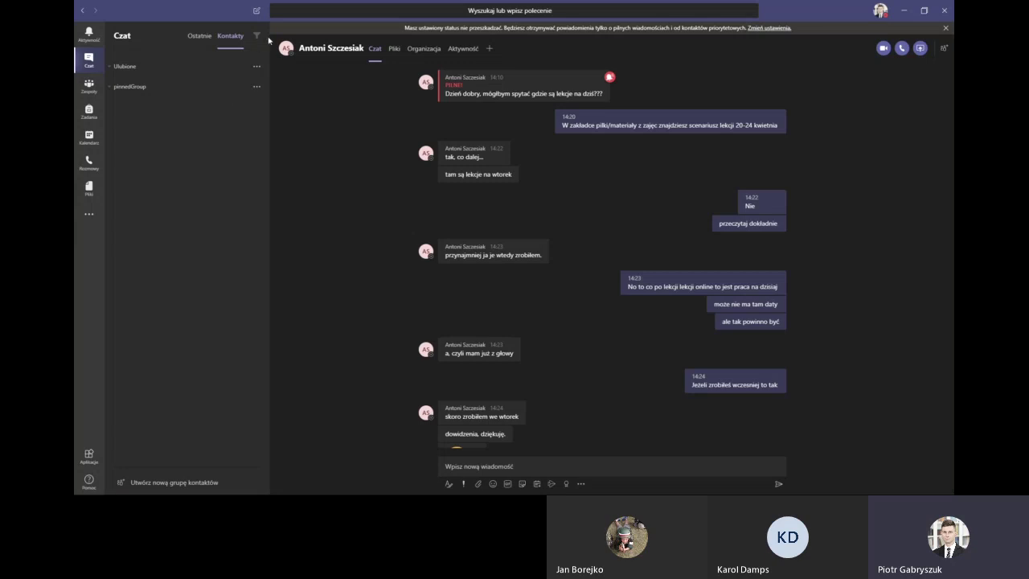
# Show recent chats and try the chat filter categories, then clear the filter
pyautogui.click(204, 38)
pyautogui.click(255, 36)
pyautogui.click(244, 37)
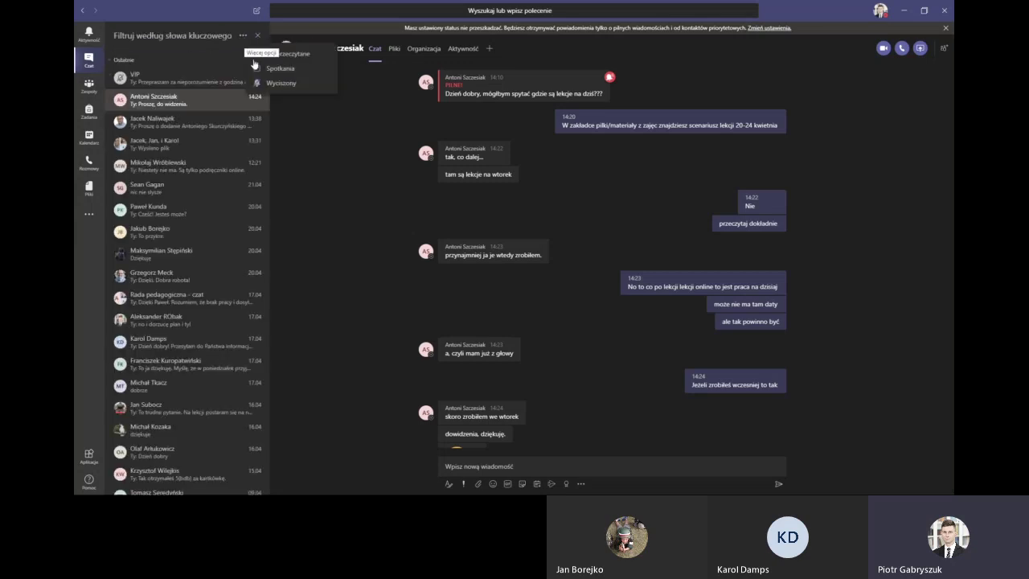
pyautogui.click(274, 71)
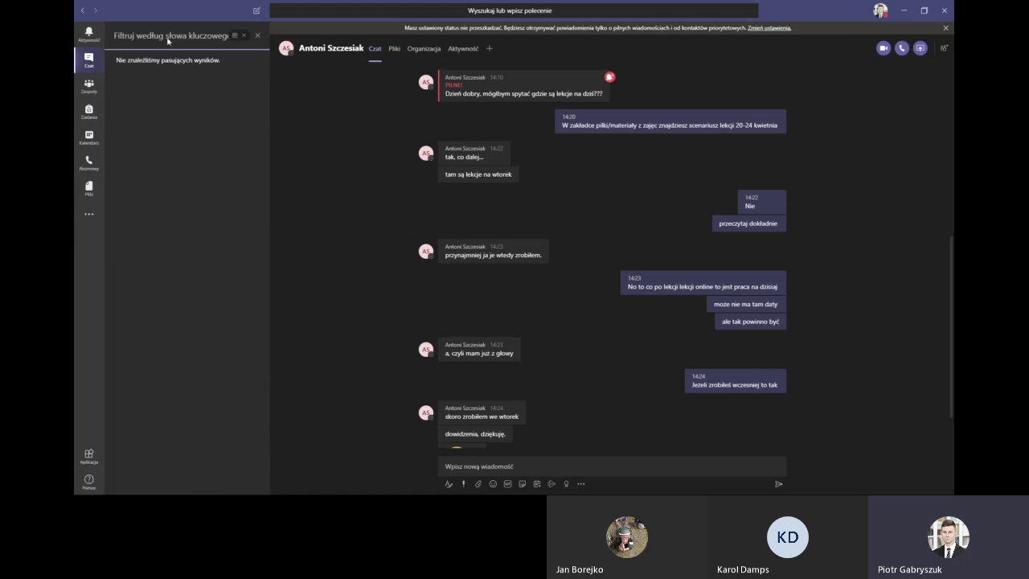
pyautogui.click(243, 37)
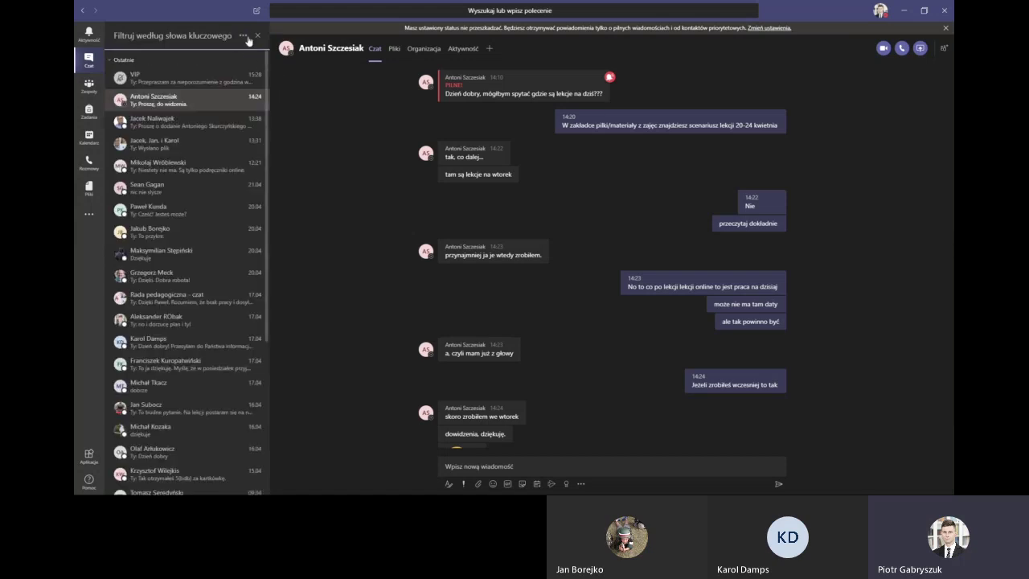
# Filter chats to unread only, remove that filter, and scroll through the chat list
pyautogui.click(244, 36)
pyautogui.click(265, 56)
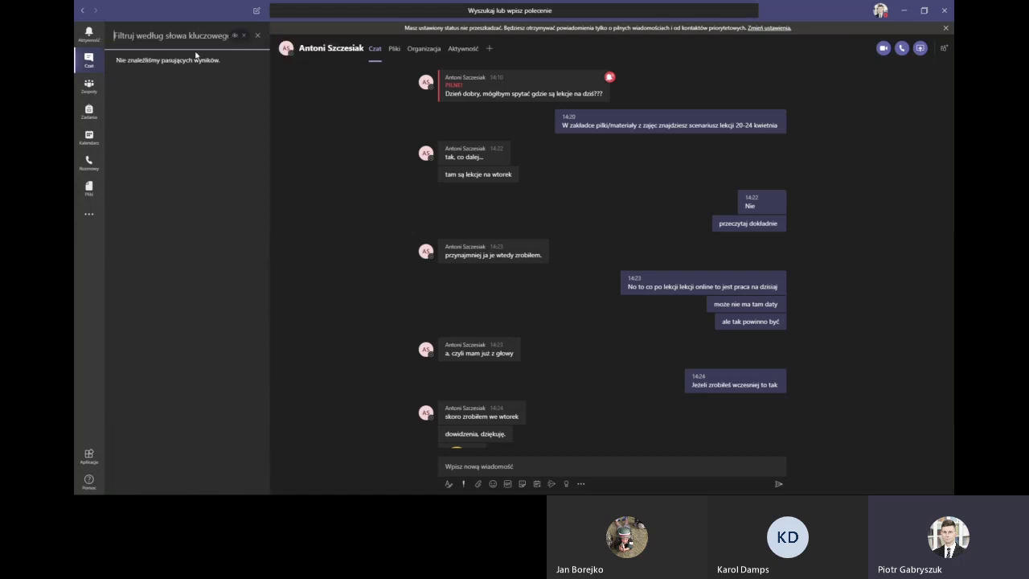
pyautogui.click(242, 40)
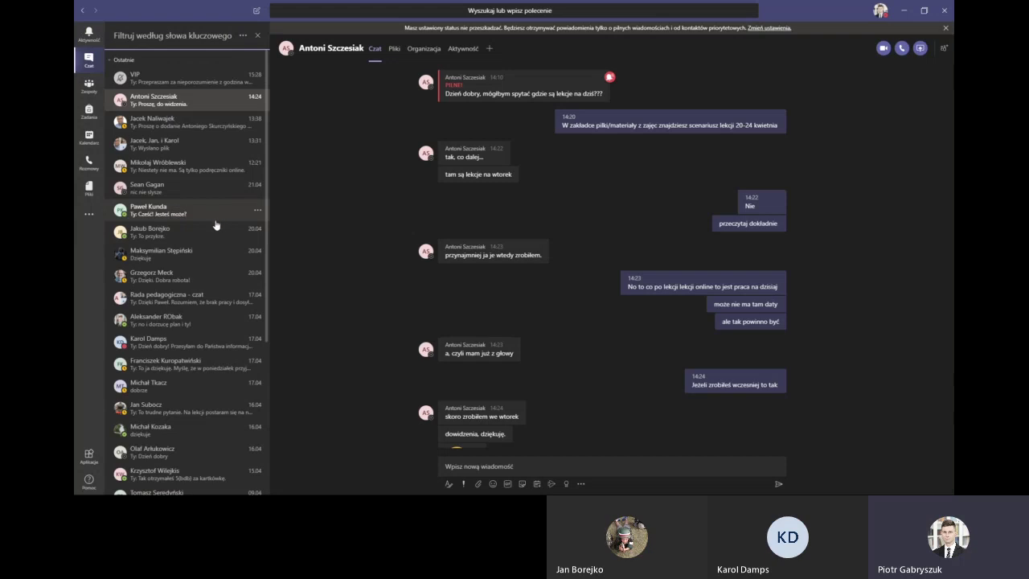
pyautogui.scroll(-5, 216, 241)
pyautogui.scroll(-3, 216, 281)
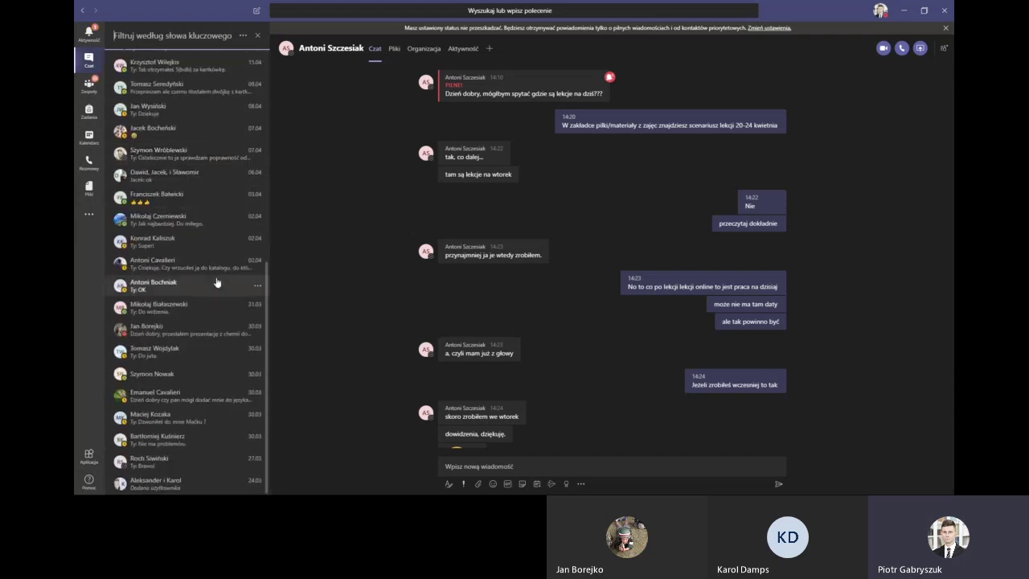
pyautogui.scroll(8, 215, 282)
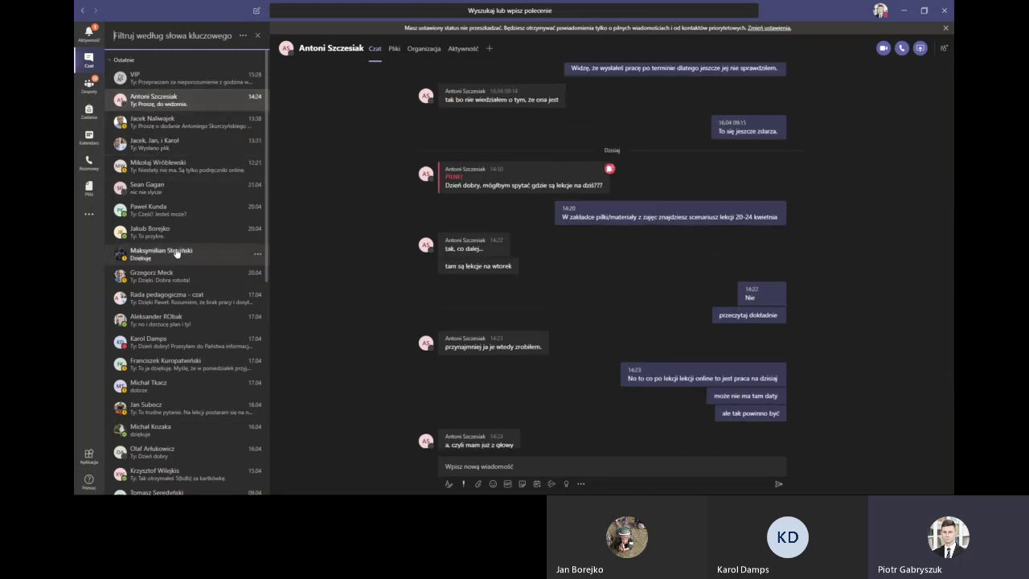
# Go to Zespoły via SdCh Chemia 8A and return to the grid of all teams
pyautogui.click(86, 86)
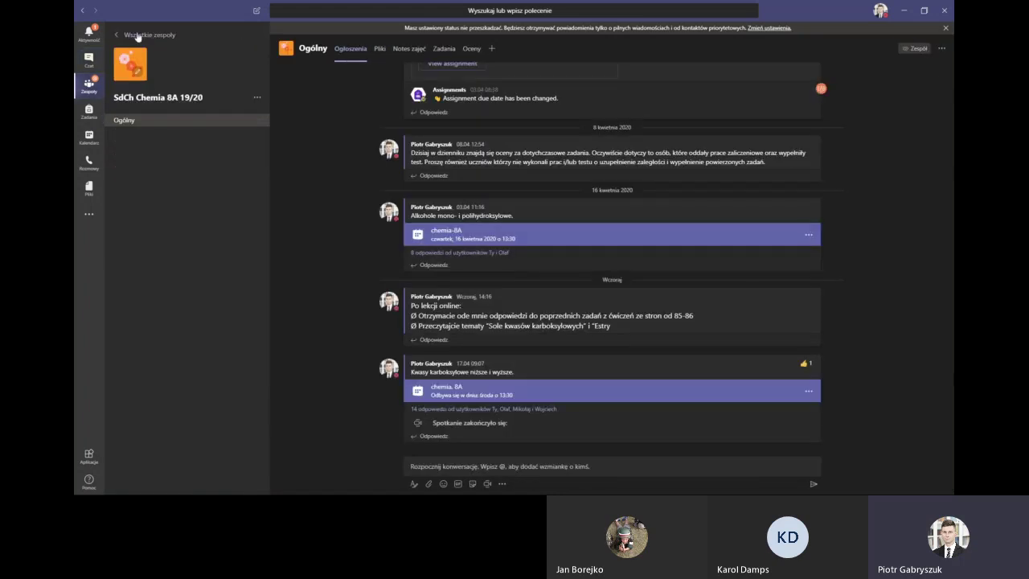
pyautogui.click(138, 36)
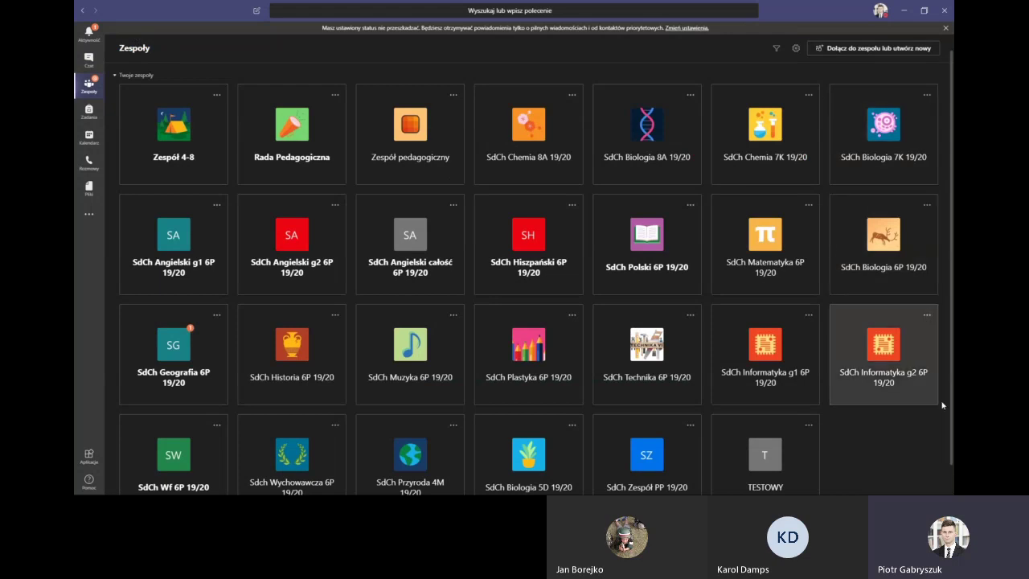
pyautogui.scroll(-1, 930, 370)
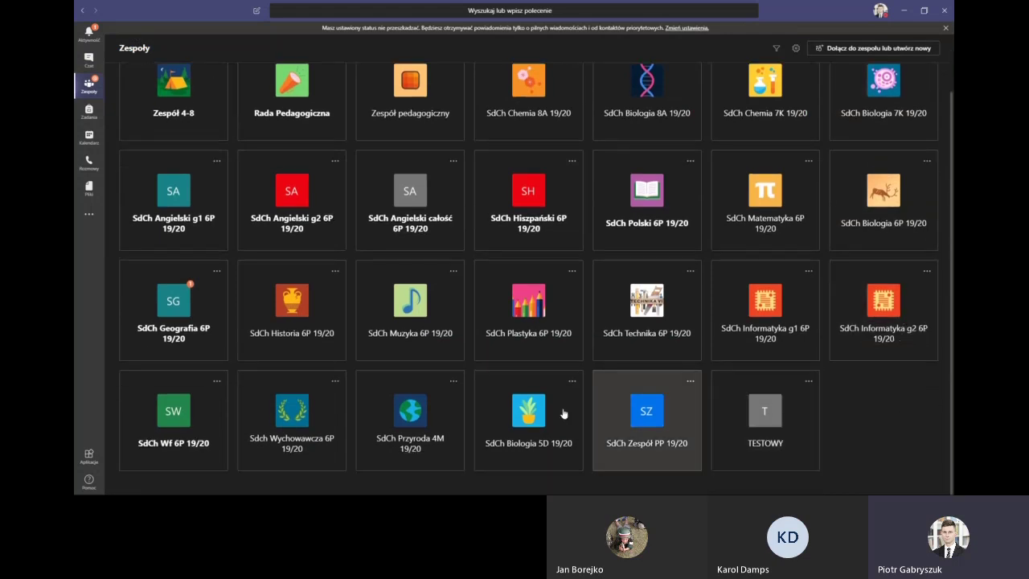
pyautogui.scroll(1, 185, 190)
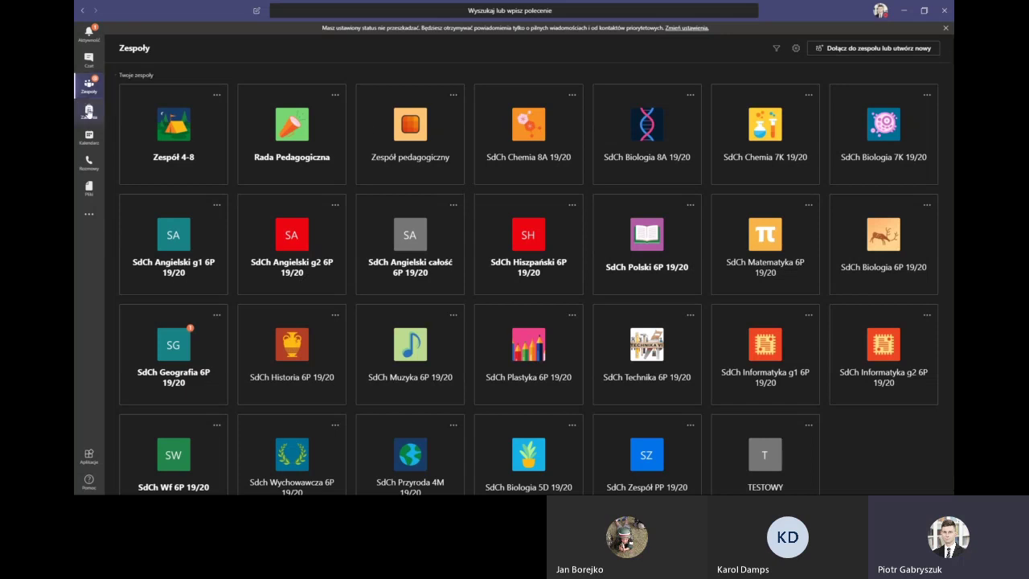
pyautogui.click(88, 112)
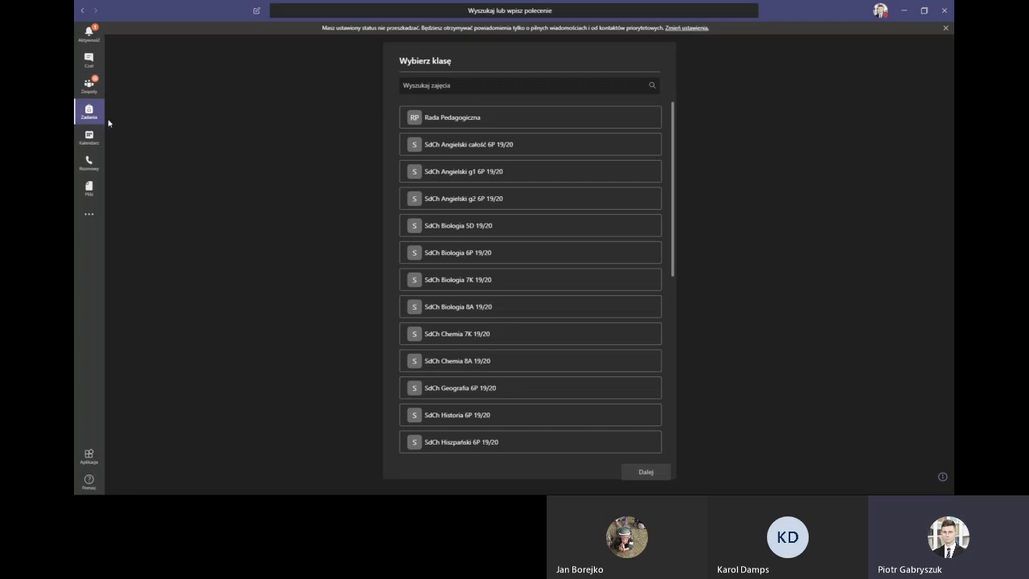
# Pick the SdCh Biologia 6P 19/20 class and continue to its assignments
pyautogui.click(426, 137)
pyautogui.scroll(-3, 631, 196)
pyautogui.scroll(-5, 633, 195)
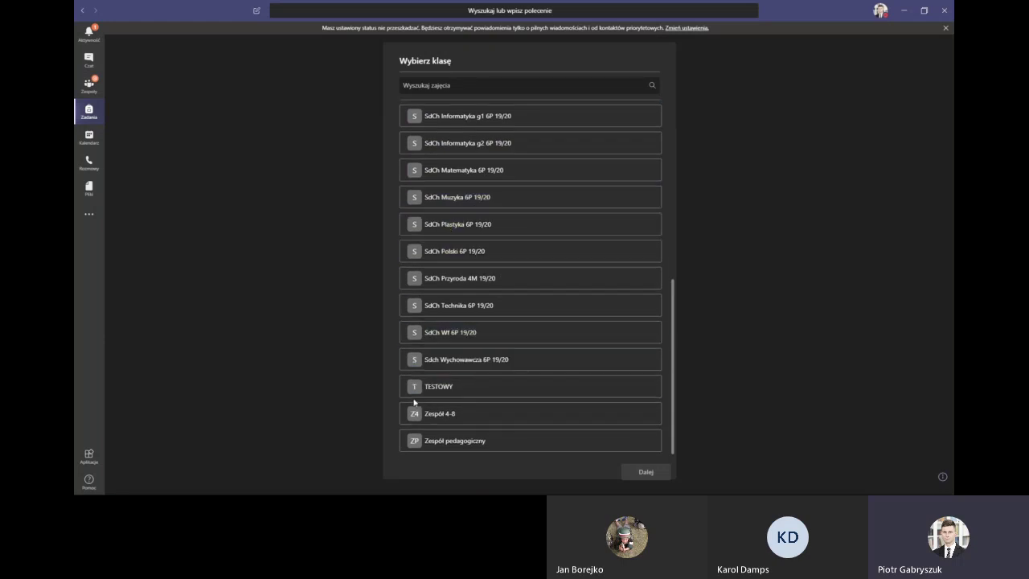
pyautogui.scroll(2, 460, 244)
pyautogui.scroll(5, 460, 245)
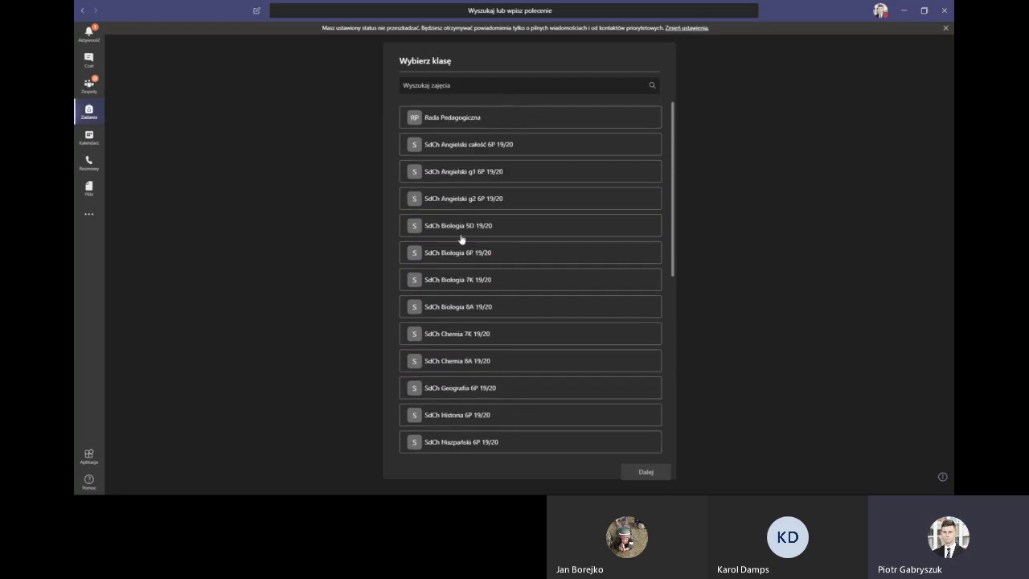
pyautogui.scroll(-2, 454, 313)
pyautogui.scroll(1, 457, 314)
pyautogui.click(461, 218)
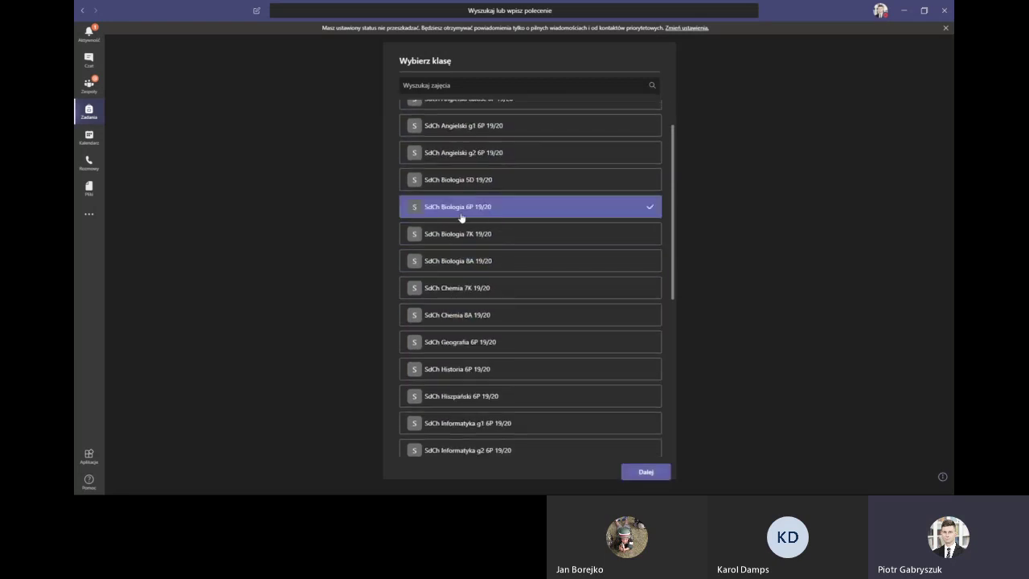
pyautogui.click(646, 472)
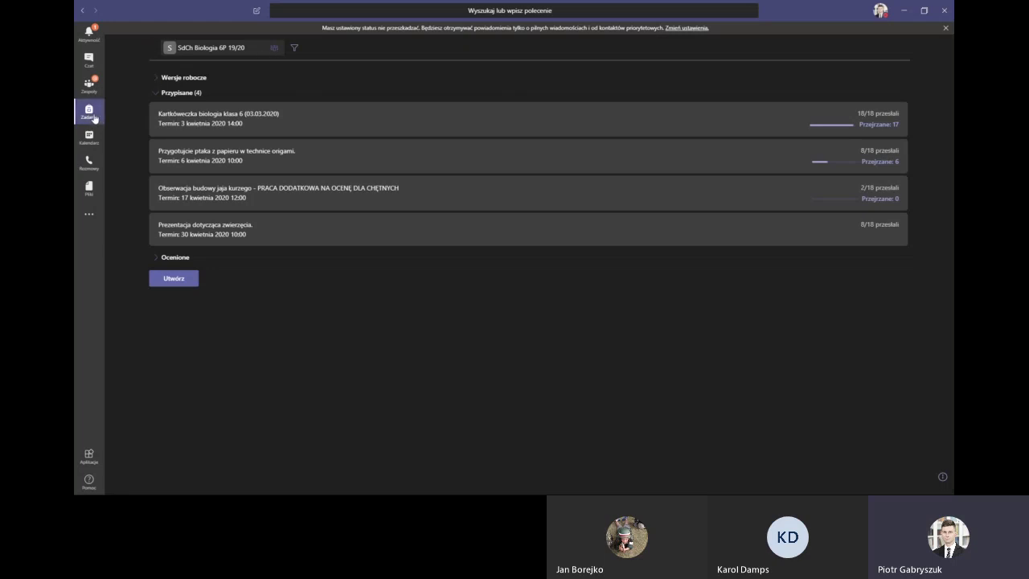
# Dismiss the do-not-disturb banner and view the 20–24 April 2020 work-week calendar
pyautogui.click(945, 27)
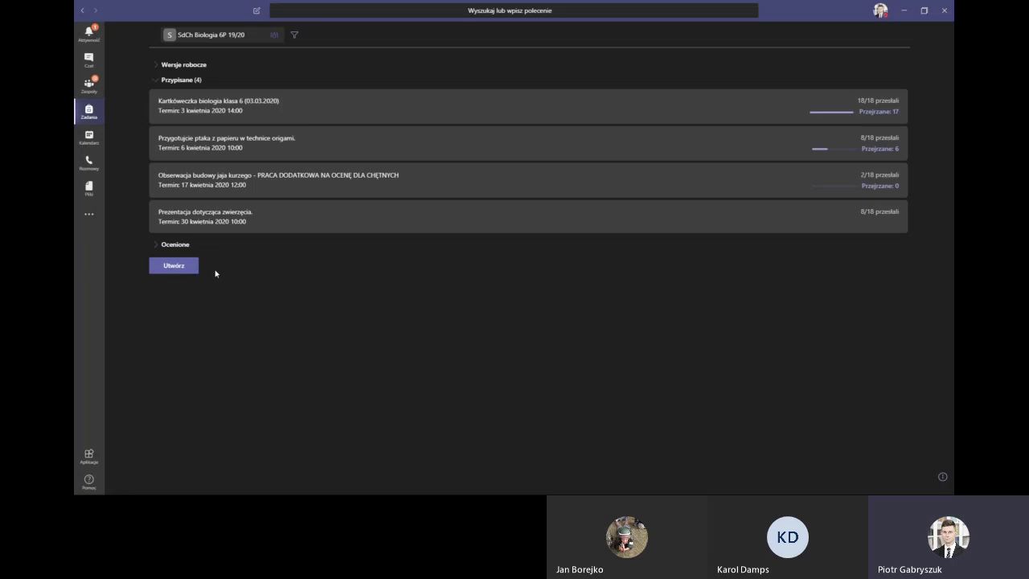
pyautogui.click(84, 139)
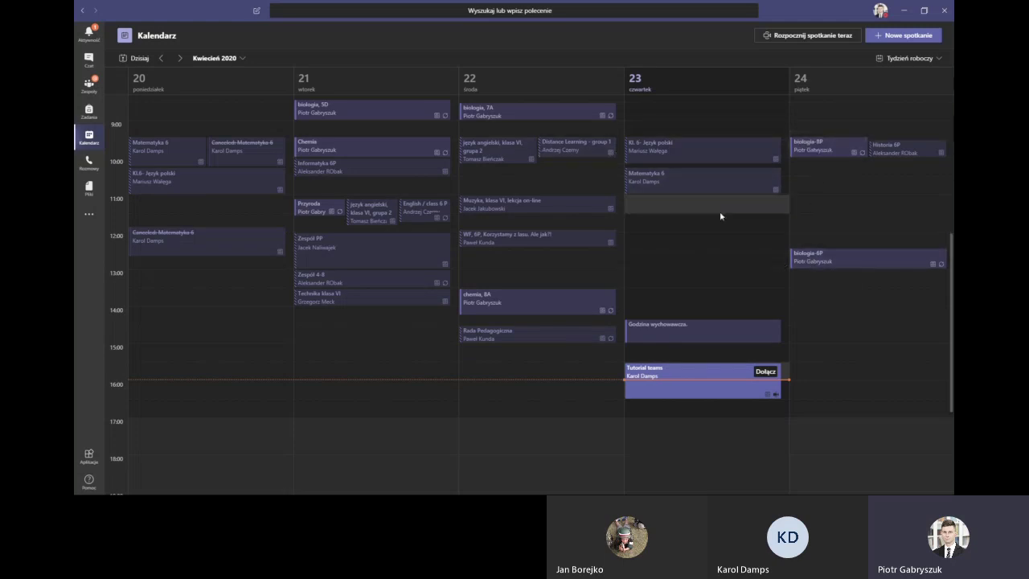
pyautogui.click(808, 147)
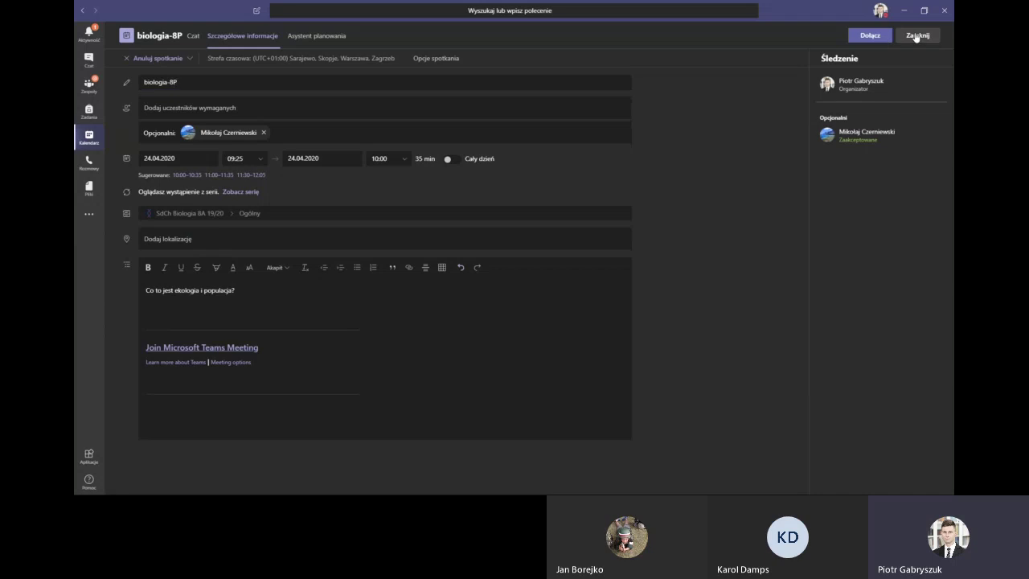
# Switch to Rozmowy to see speed-dial contacts with their availability
pyautogui.click(89, 163)
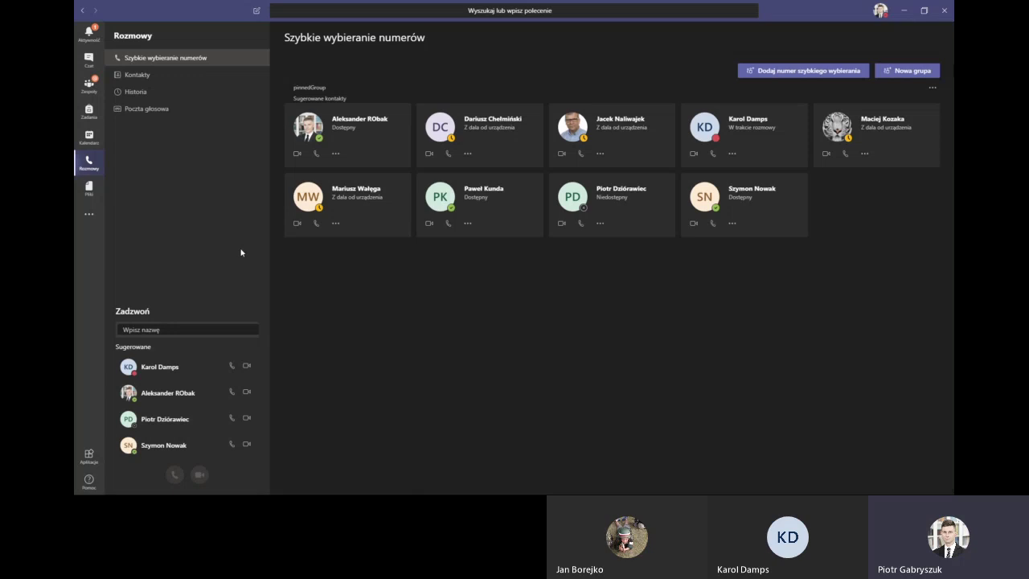
# Select the call name field, then show the Pliki recent files list
pyautogui.click(161, 331)
pyautogui.click(89, 187)
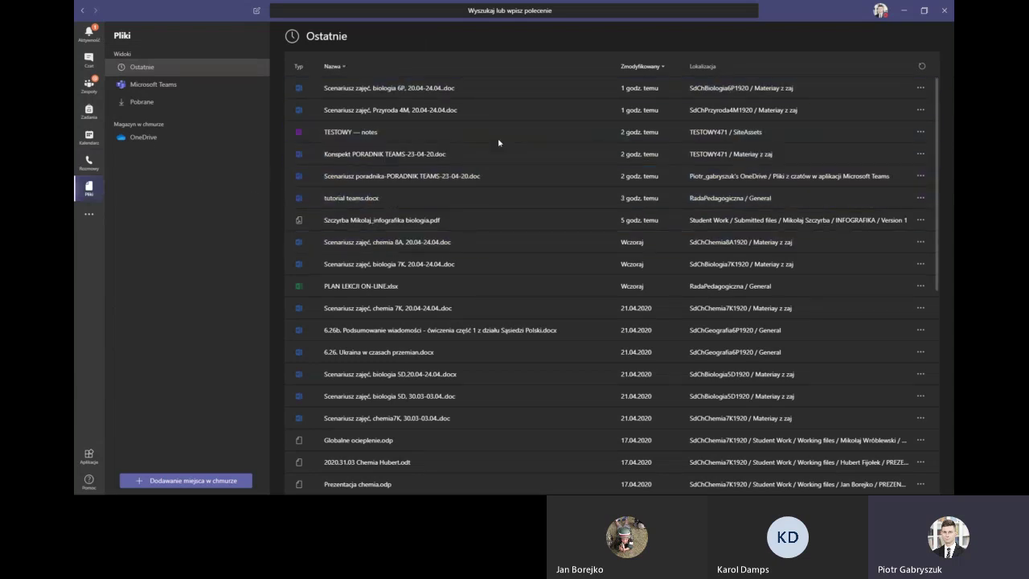
# Browse the recent, downloaded and Microsoft Teams file views, then show the other installed apps
pyautogui.click(359, 241)
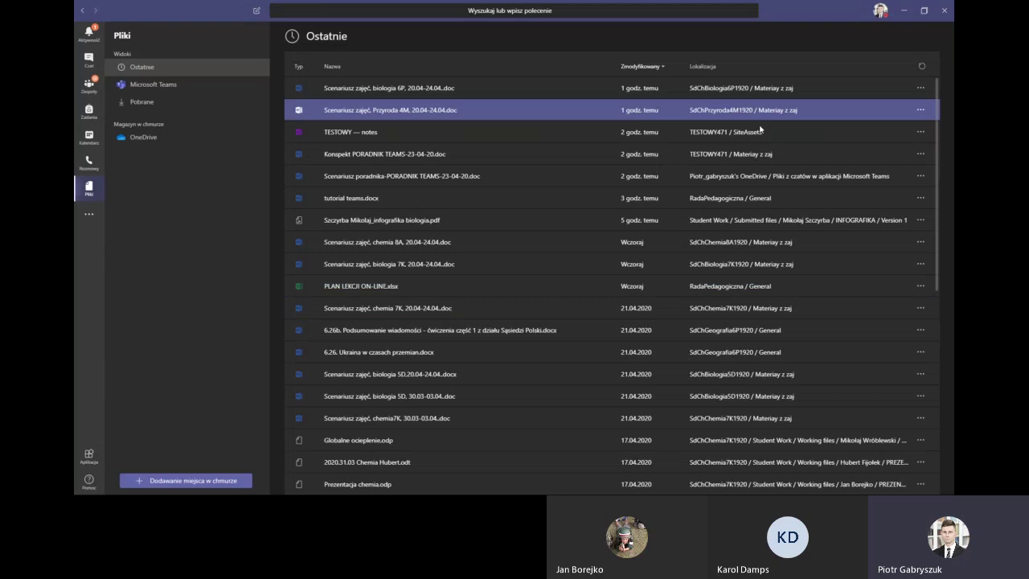
pyautogui.scroll(-5, 924, 330)
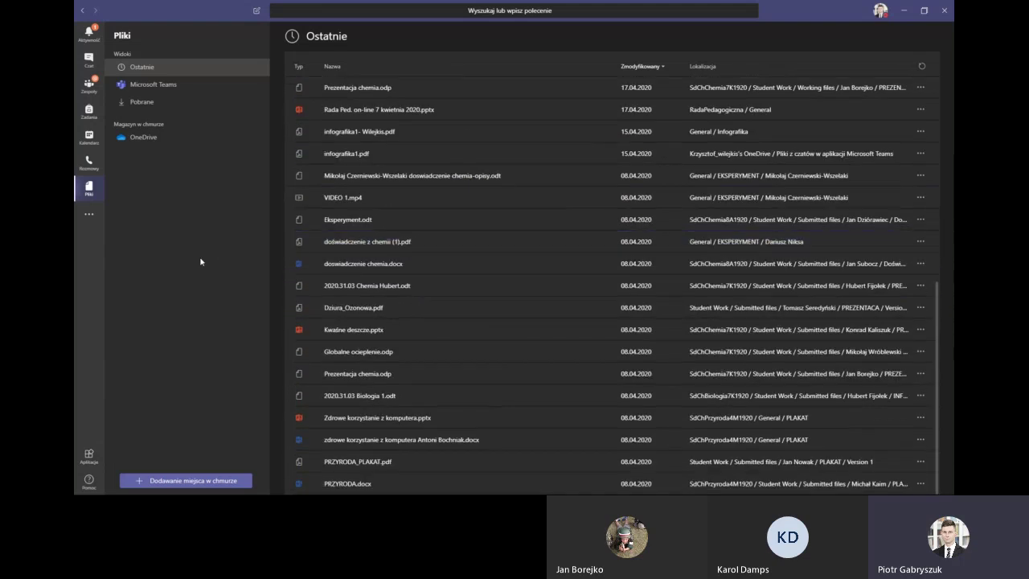
pyautogui.click(158, 88)
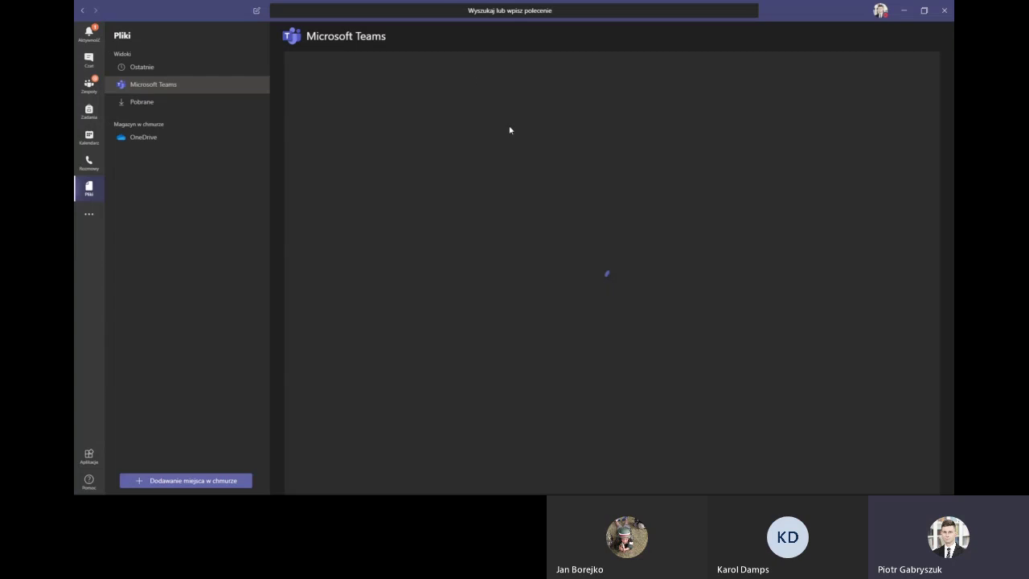
pyautogui.click(135, 105)
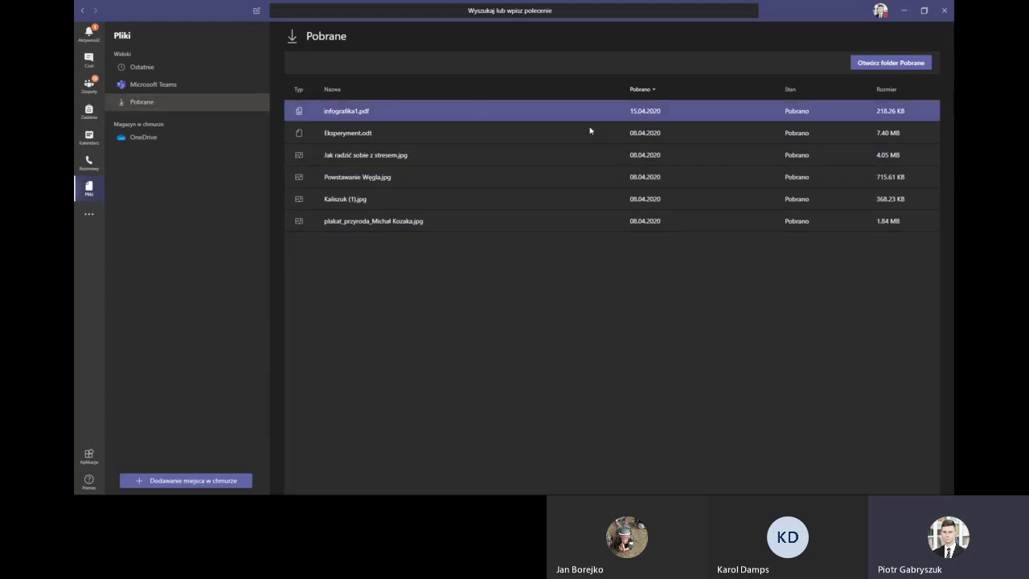
pyautogui.click(157, 85)
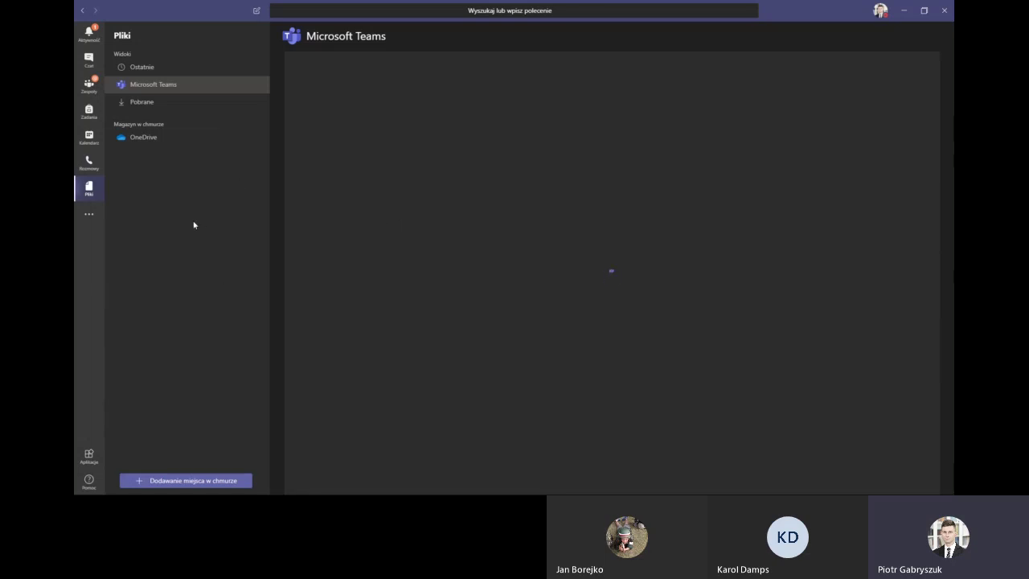
pyautogui.click(88, 217)
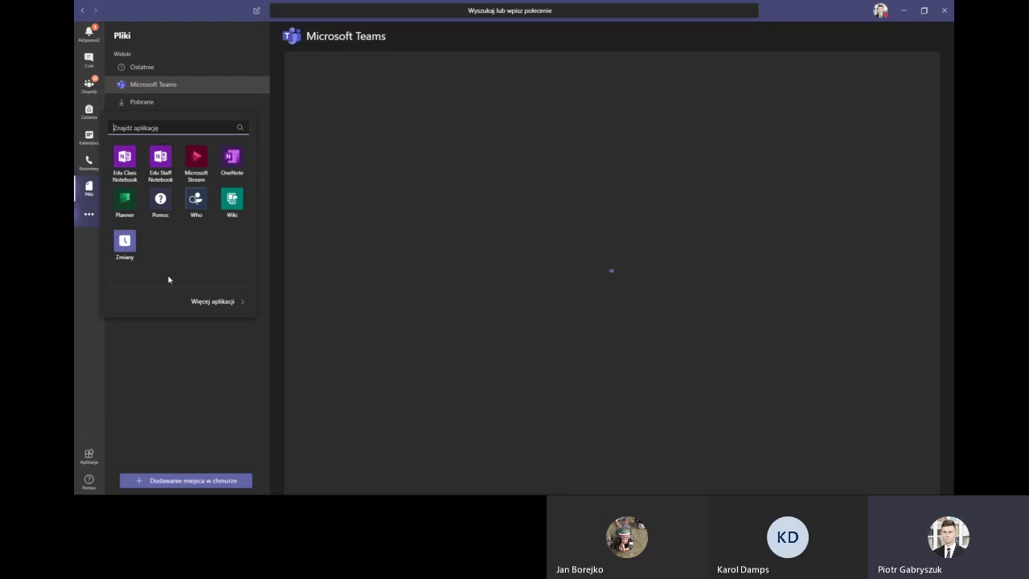
# Try Microsoft Stream, close the installed-apps list, and open the Aplikacje store
pyautogui.click(193, 167)
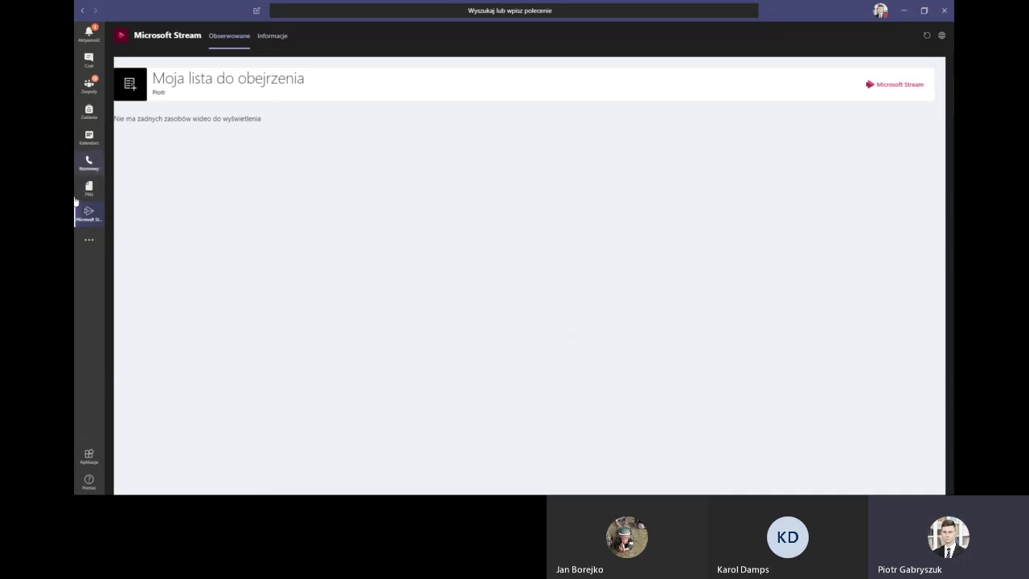
pyautogui.click(86, 240)
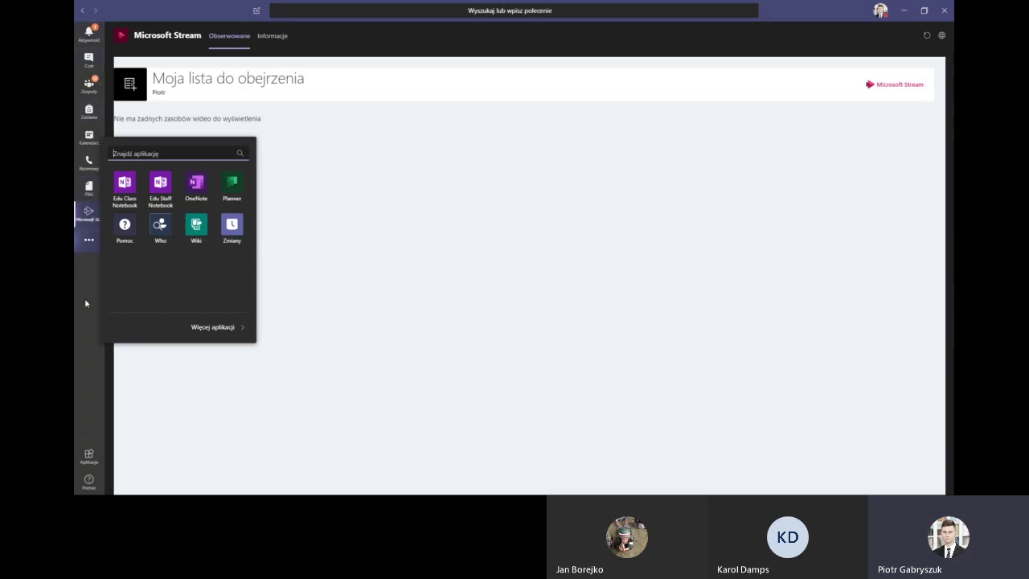
pyautogui.click(84, 298)
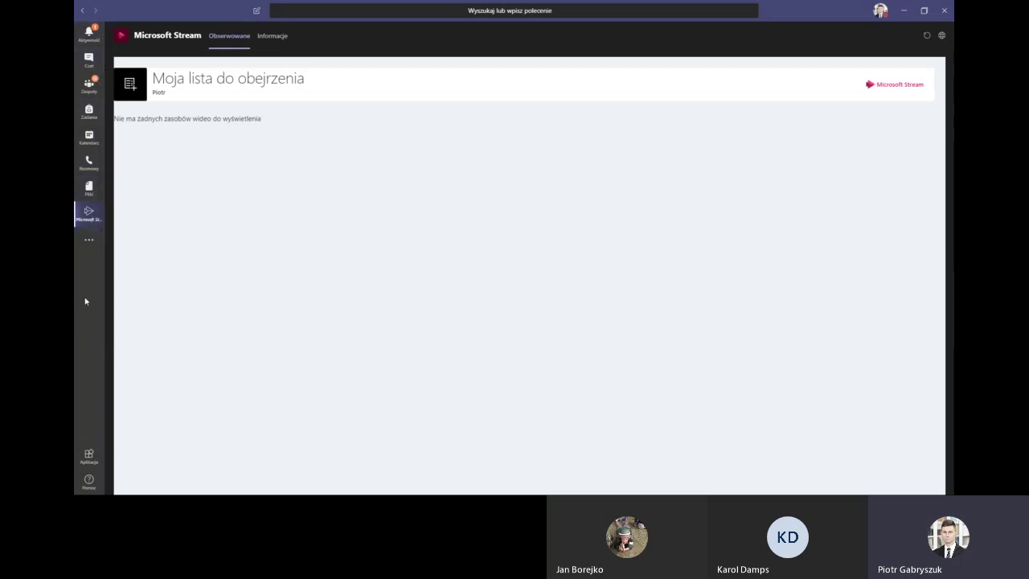
pyautogui.click(89, 456)
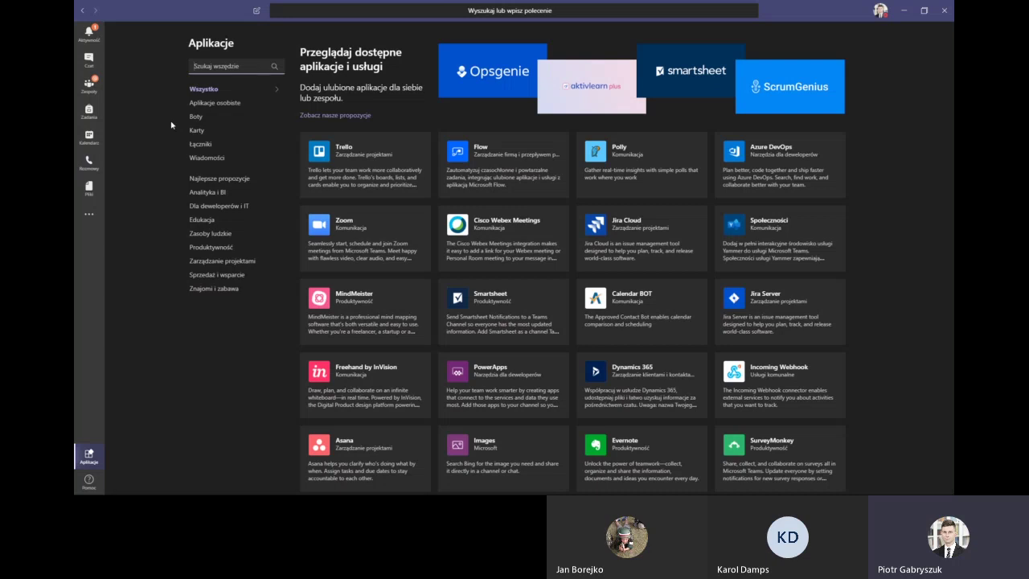
pyautogui.write('wh')
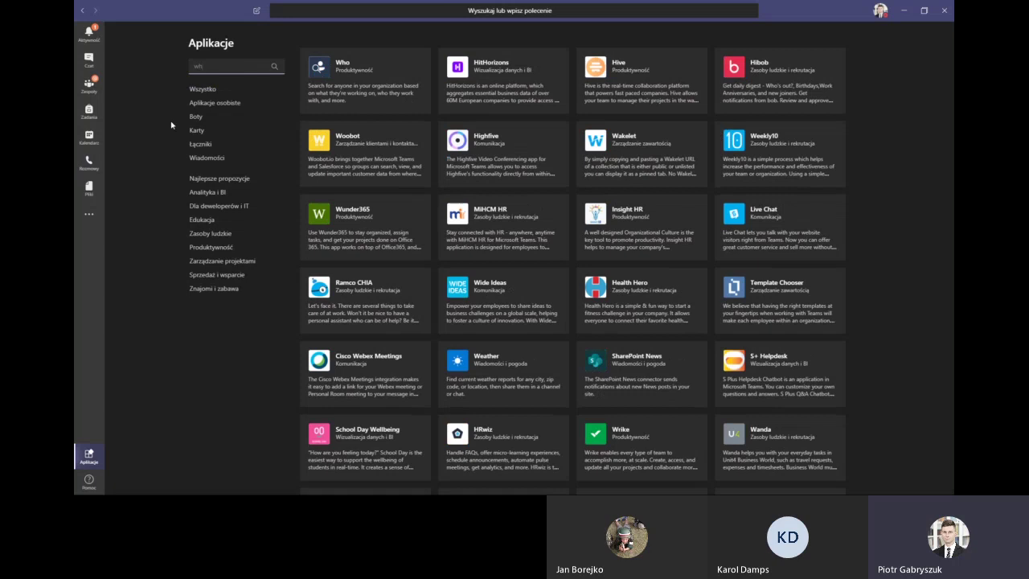
pyautogui.write('ite')
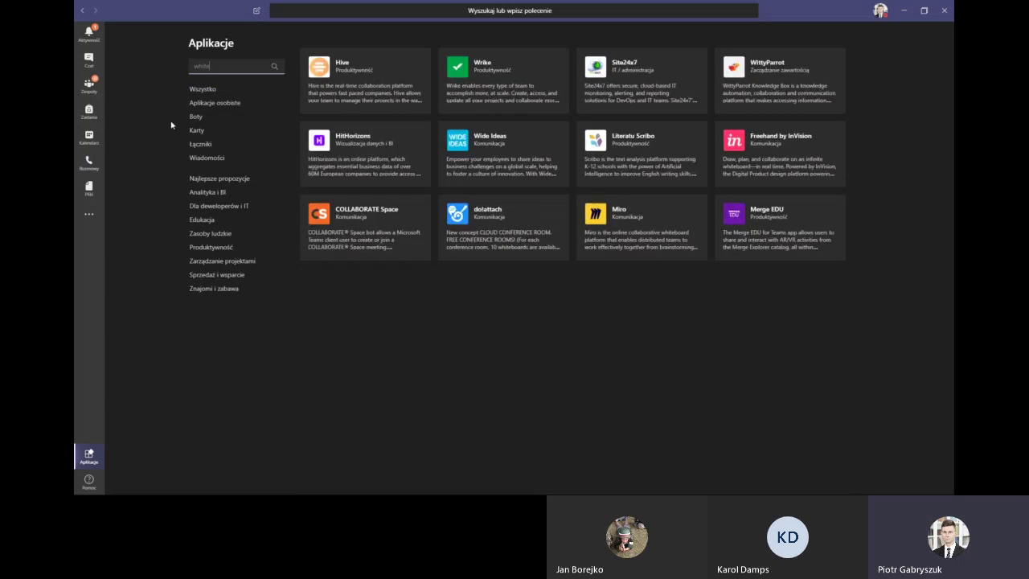
pyautogui.press('BackSpace')
pyautogui.press('BackSpace')
pyautogui.press('BackSpace')
pyautogui.press('BackSpace')
pyautogui.press('BackSpace')
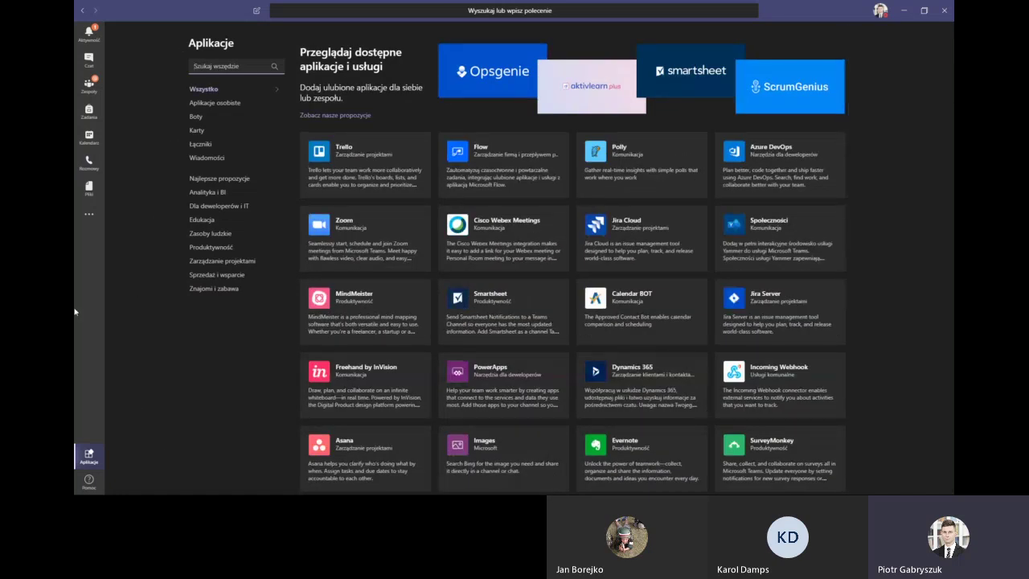
# Open Help's Co nowego notes and browse the Tematy, Szkolenia and Informacje tabs
pyautogui.click(88, 480)
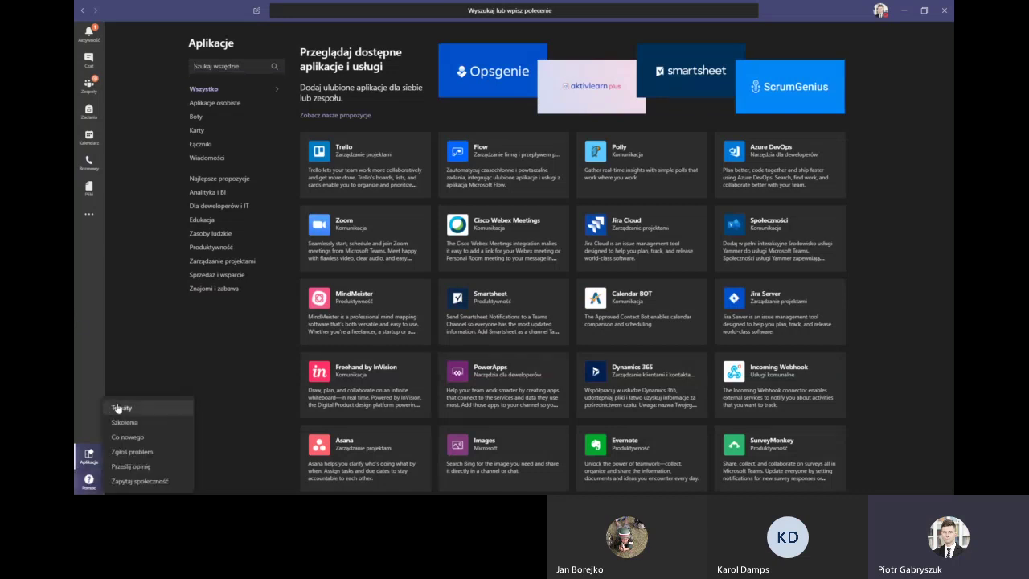
pyautogui.click(126, 437)
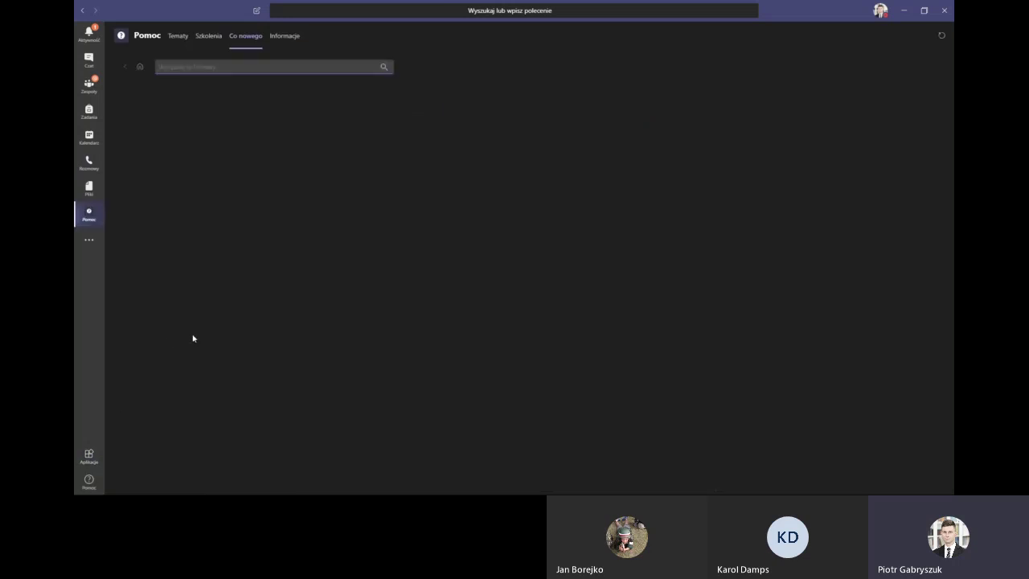
pyautogui.click(173, 40)
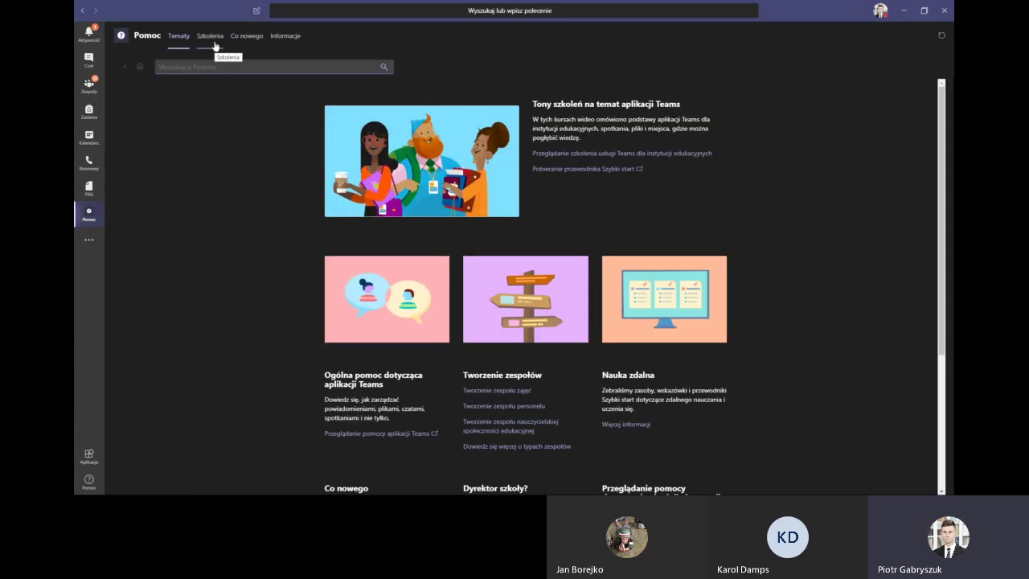
pyautogui.click(204, 38)
pyautogui.click(294, 37)
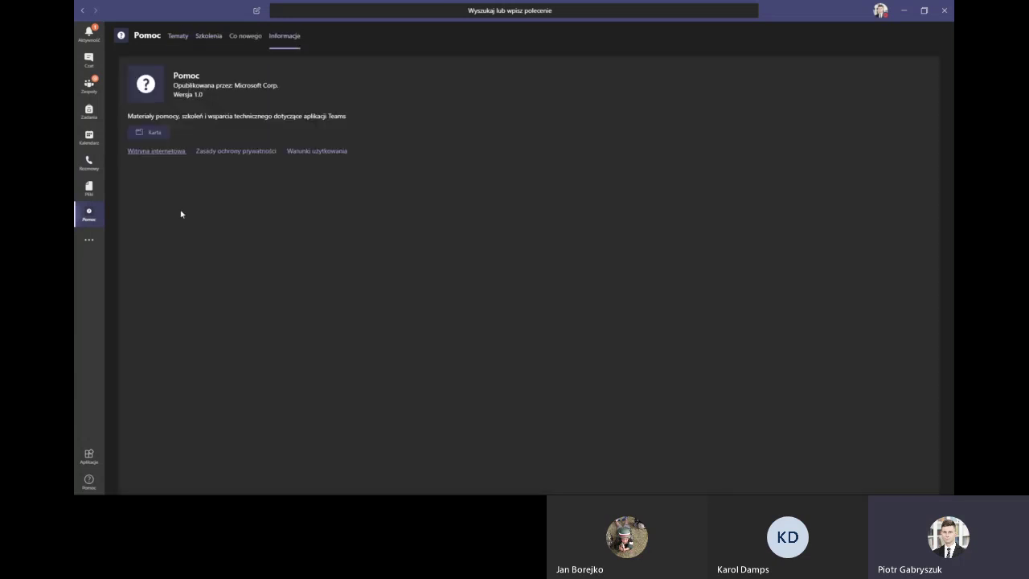
pyautogui.click(237, 45)
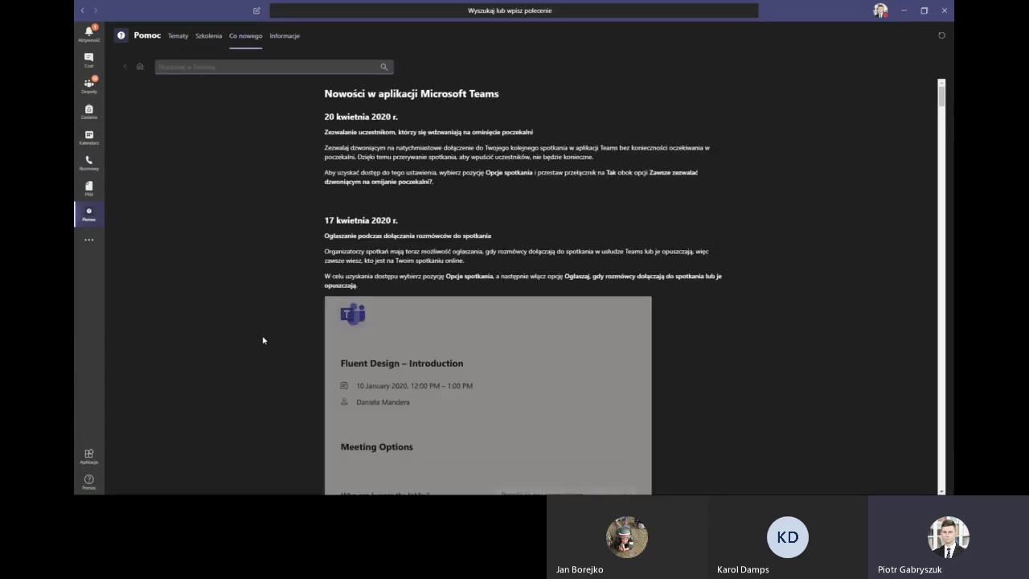
pyautogui.scroll(-10, 264, 340)
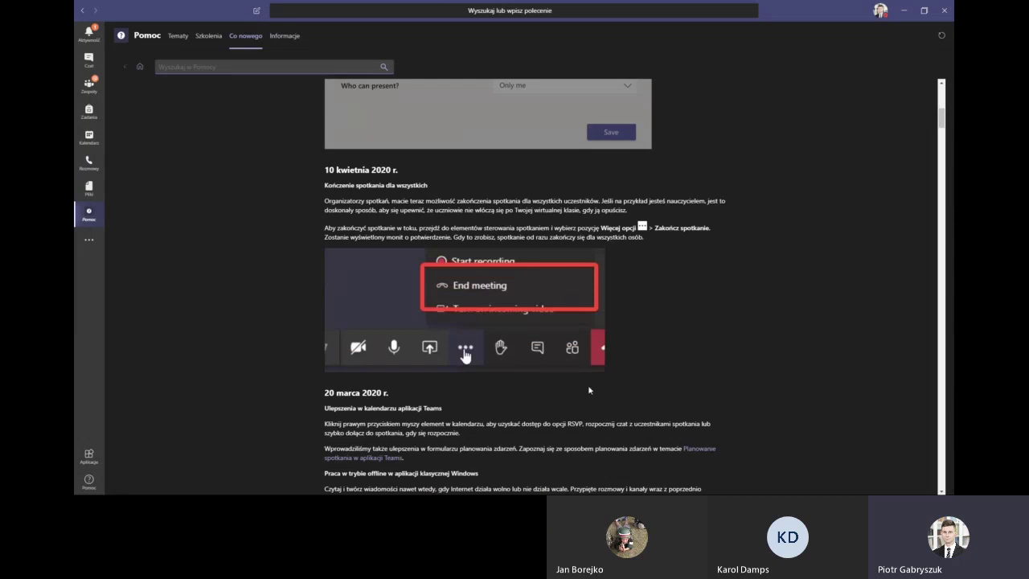
pyautogui.scroll(-3, 299, 388)
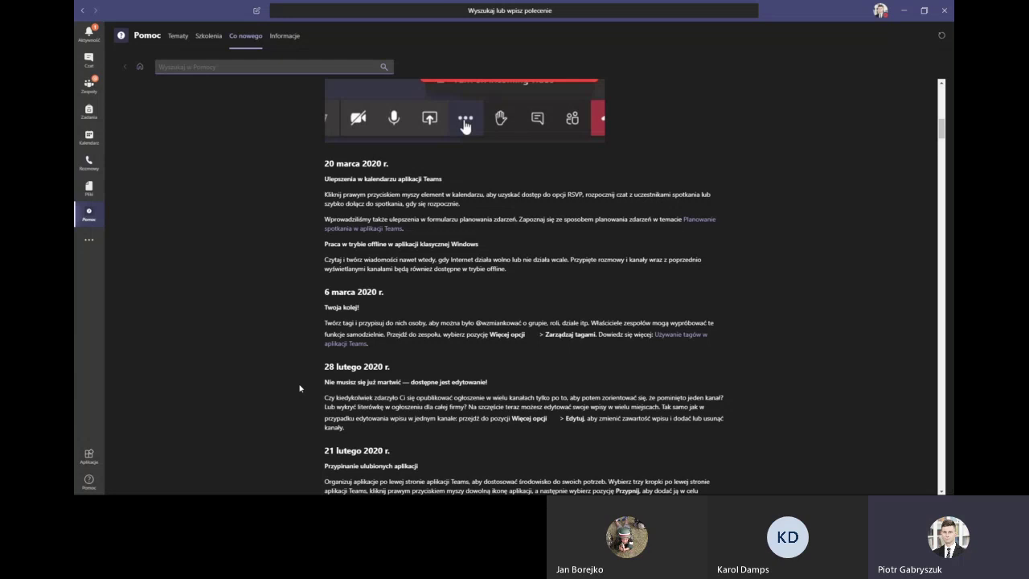
pyautogui.click(178, 36)
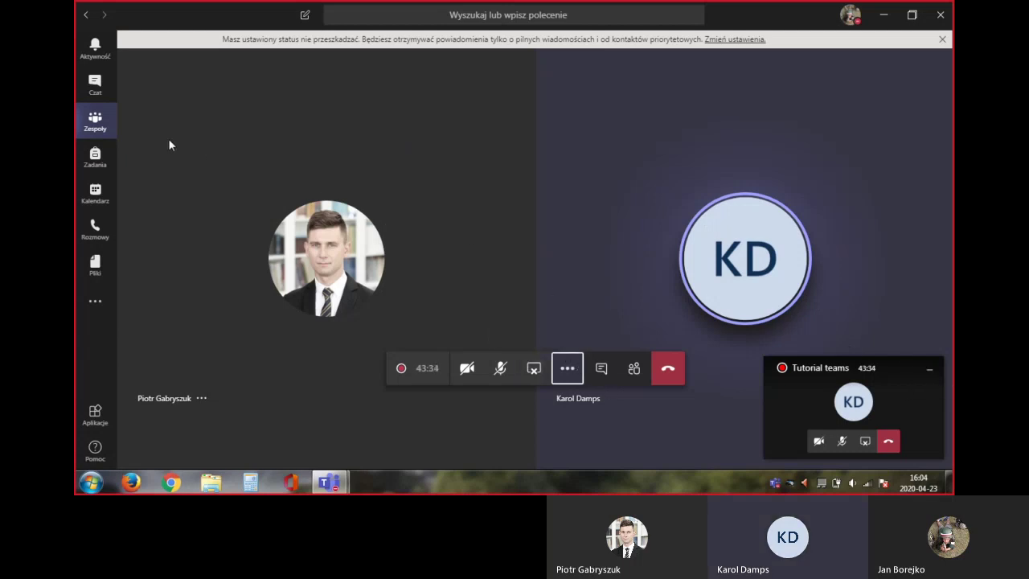
# Open team TESTOWY's Ogólny channel and tuck away the floating call preview
pyautogui.click(99, 128)
pyautogui.scroll(-5, 319, 252)
pyautogui.click(288, 334)
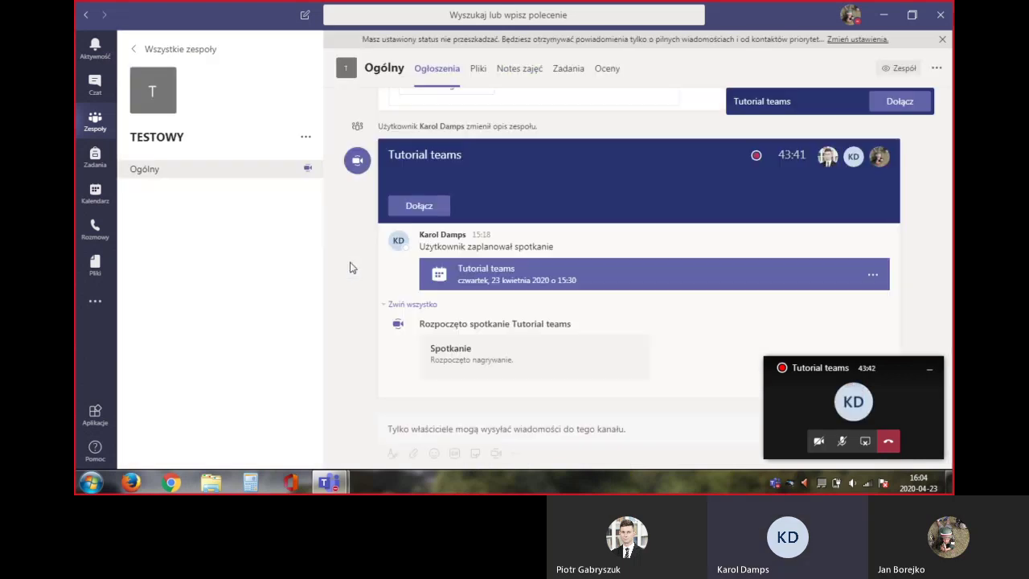
pyautogui.click(929, 368)
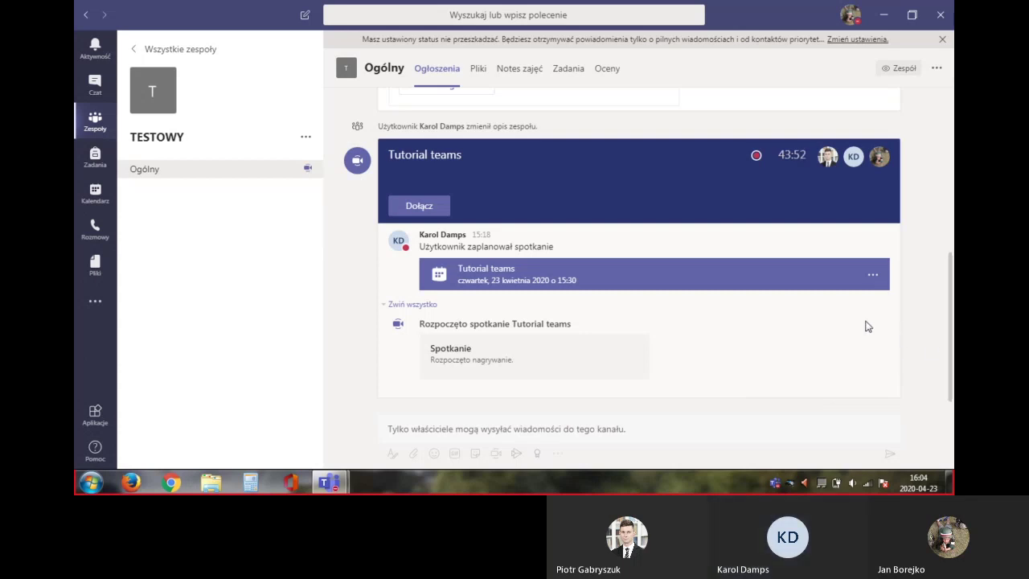
# Scroll the Ogólny feed to the top, then down to the '23. 04 Zapoznanie z aplikacją TEAMS' post
pyautogui.scroll(5, 867, 325)
pyautogui.scroll(5, 867, 325)
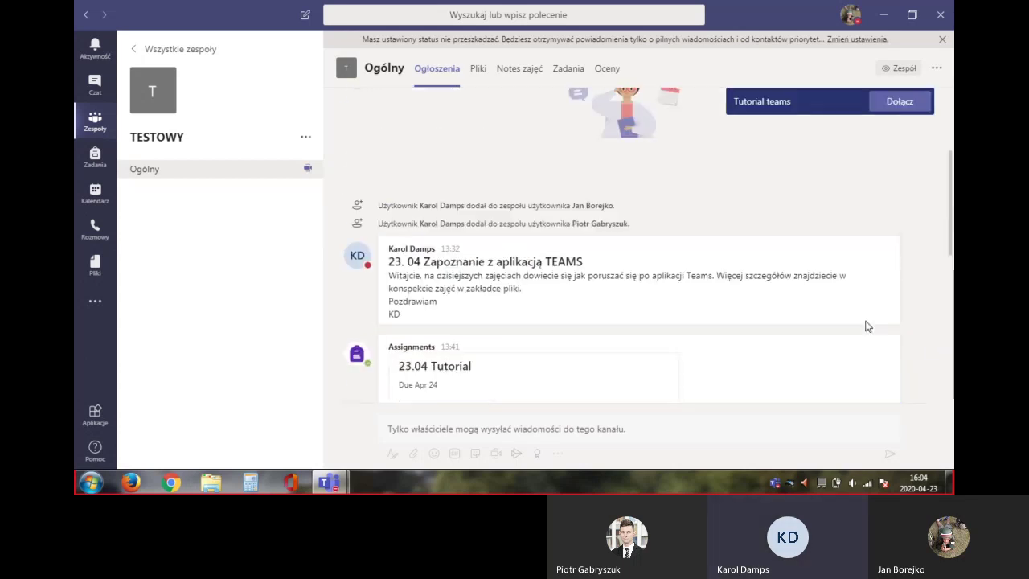
pyautogui.scroll(3, 866, 325)
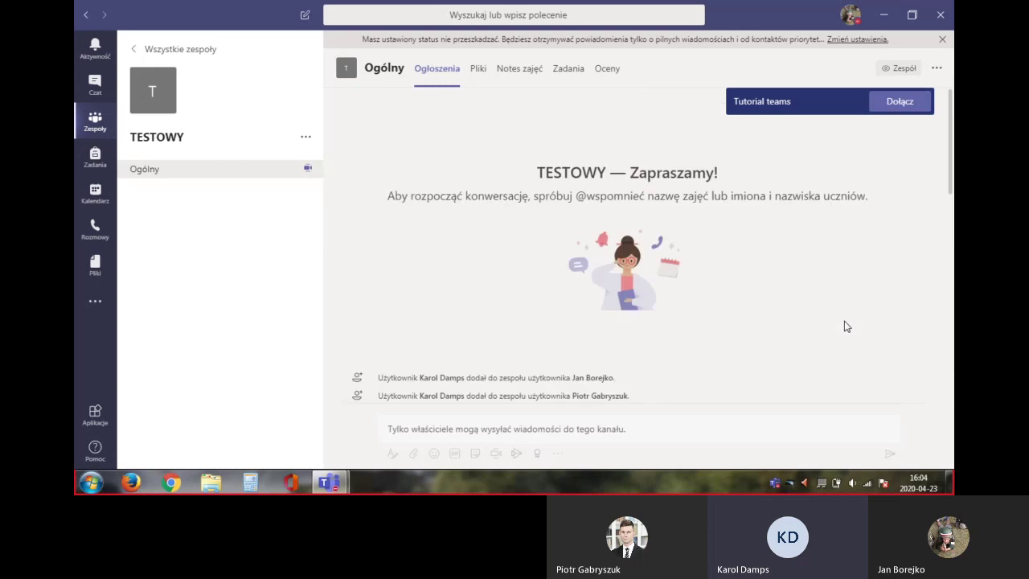
pyautogui.scroll(-1, 847, 327)
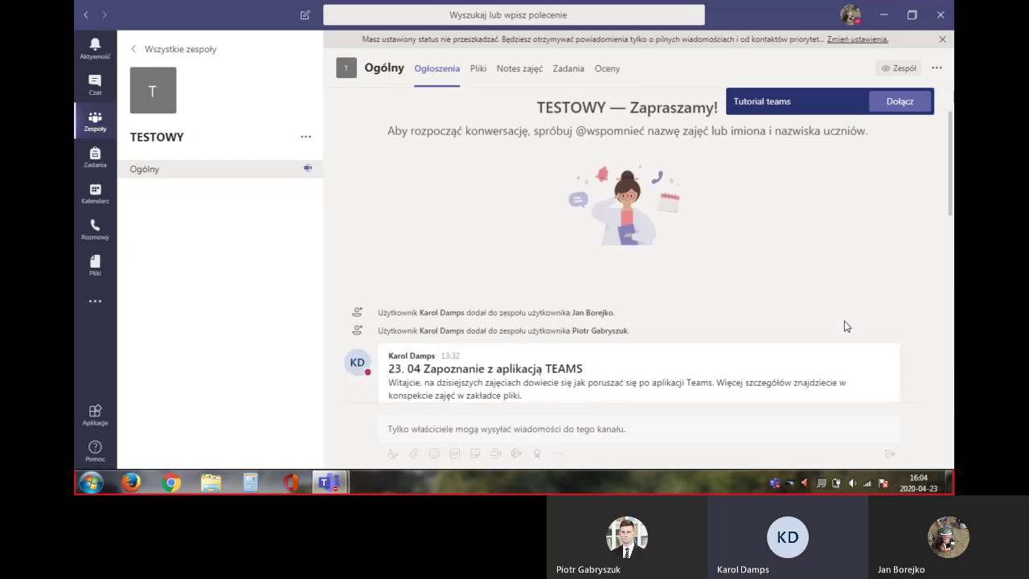
pyautogui.scroll(-2, 845, 322)
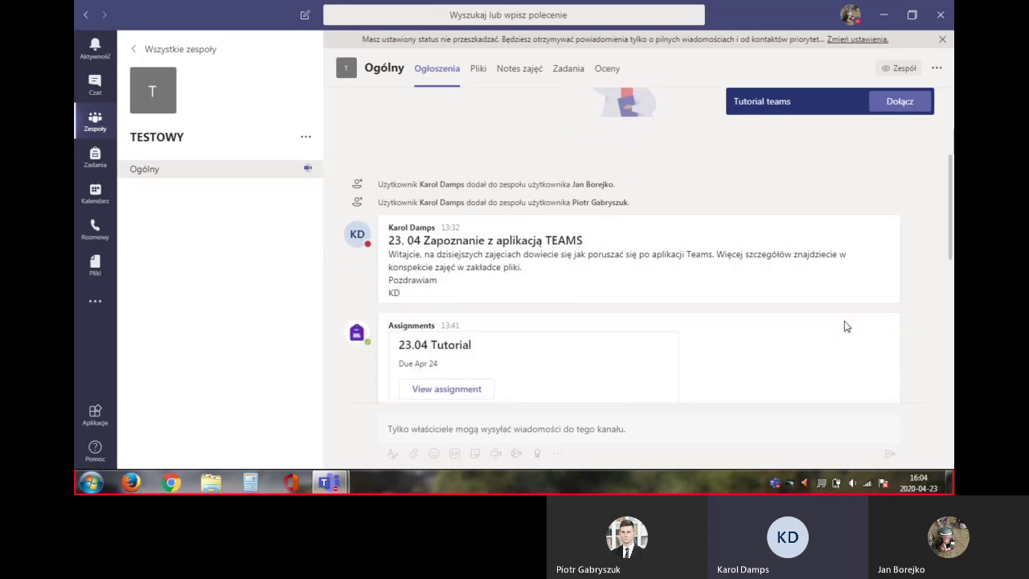
pyautogui.scroll(-1, 846, 326)
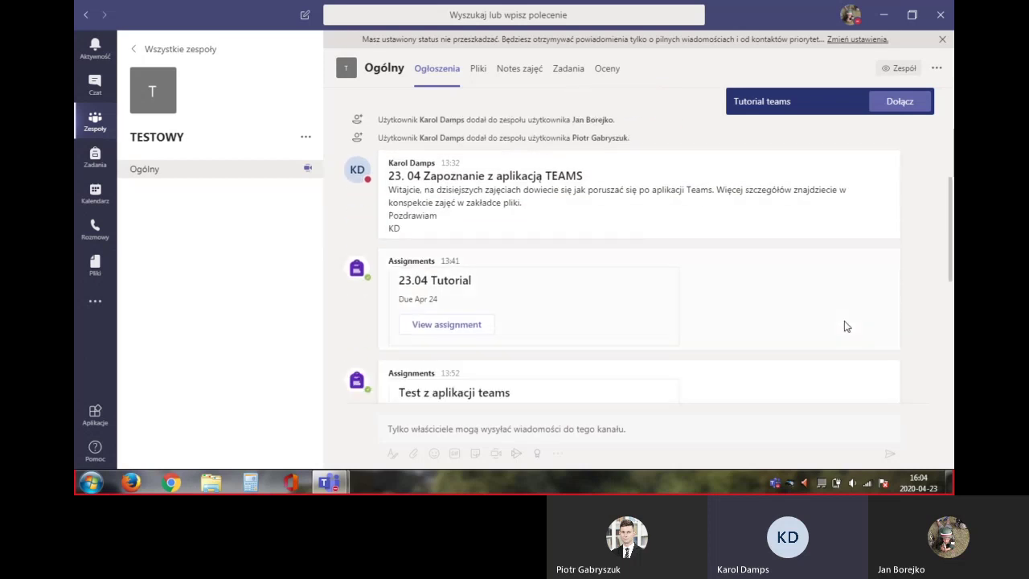
pyautogui.scroll(-1, 846, 326)
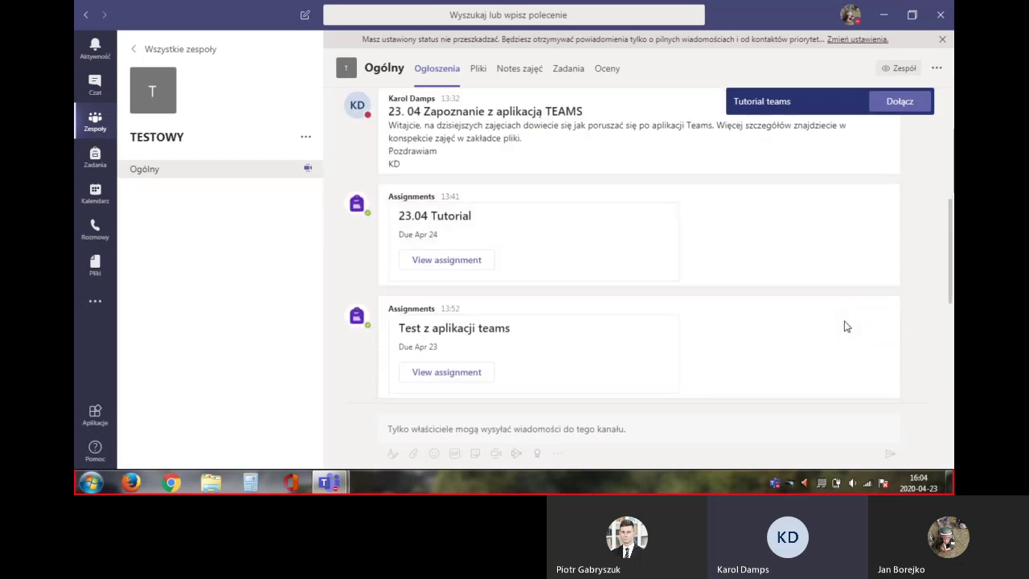
pyautogui.scroll(-1, 845, 326)
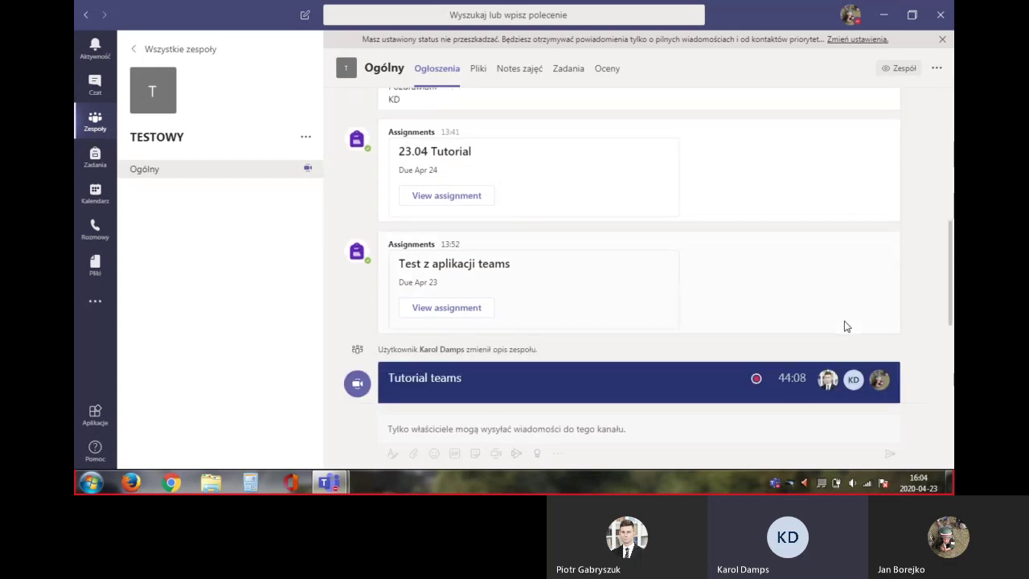
pyautogui.scroll(-1, 845, 327)
pyautogui.scroll(-1, 844, 321)
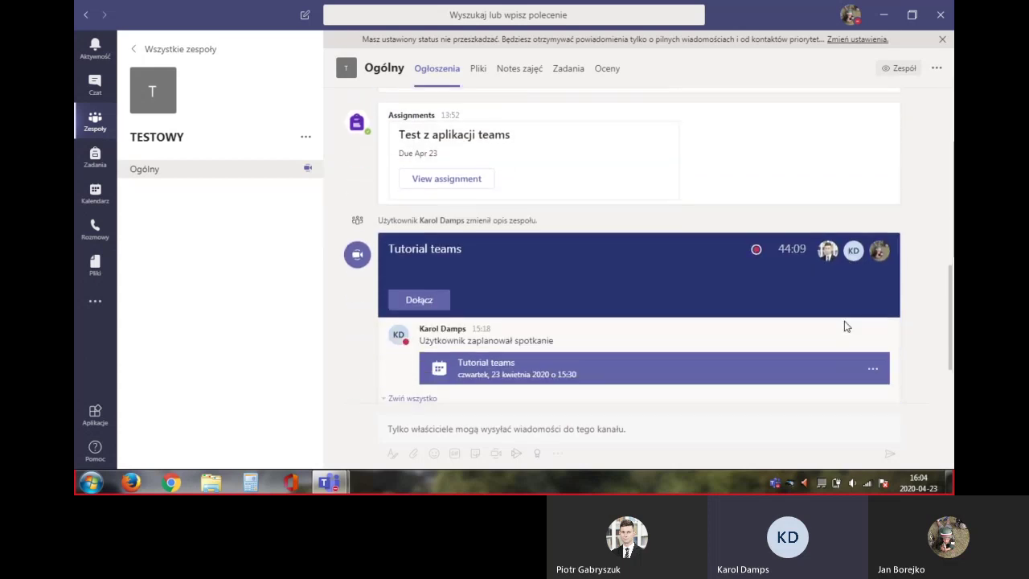
pyautogui.scroll(-1, 846, 326)
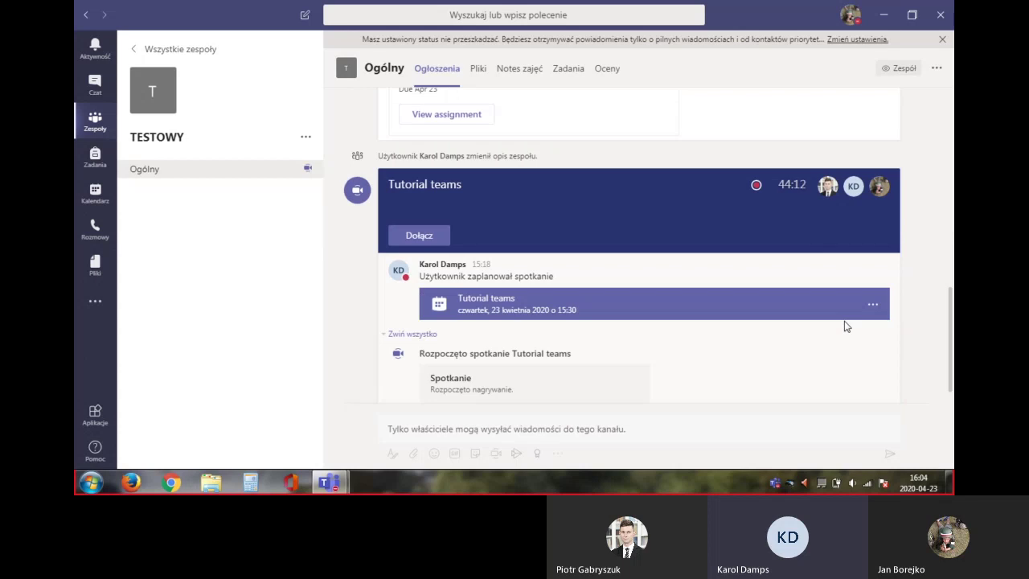
pyautogui.scroll(-1, 846, 326)
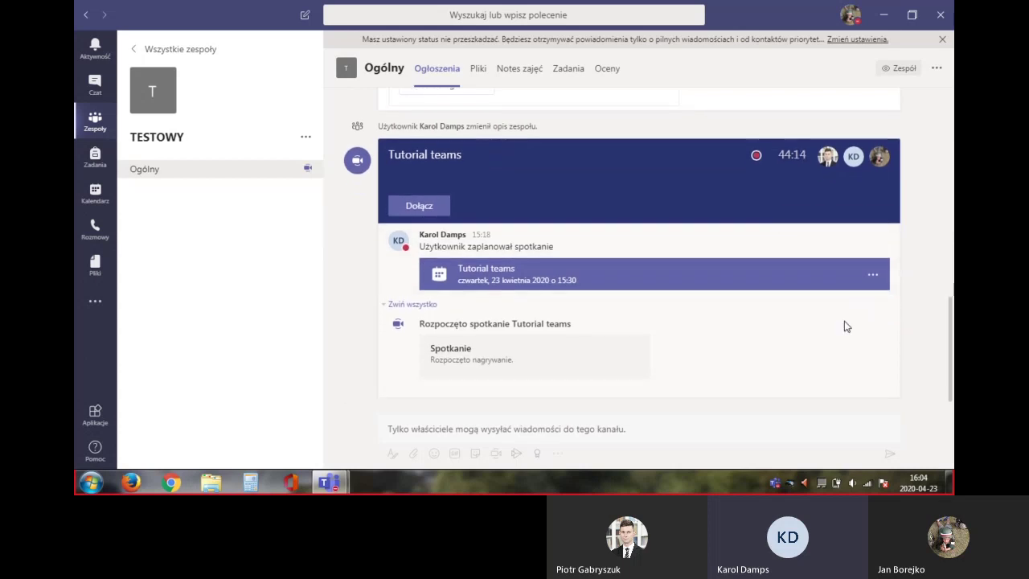
pyautogui.scroll(10, 844, 326)
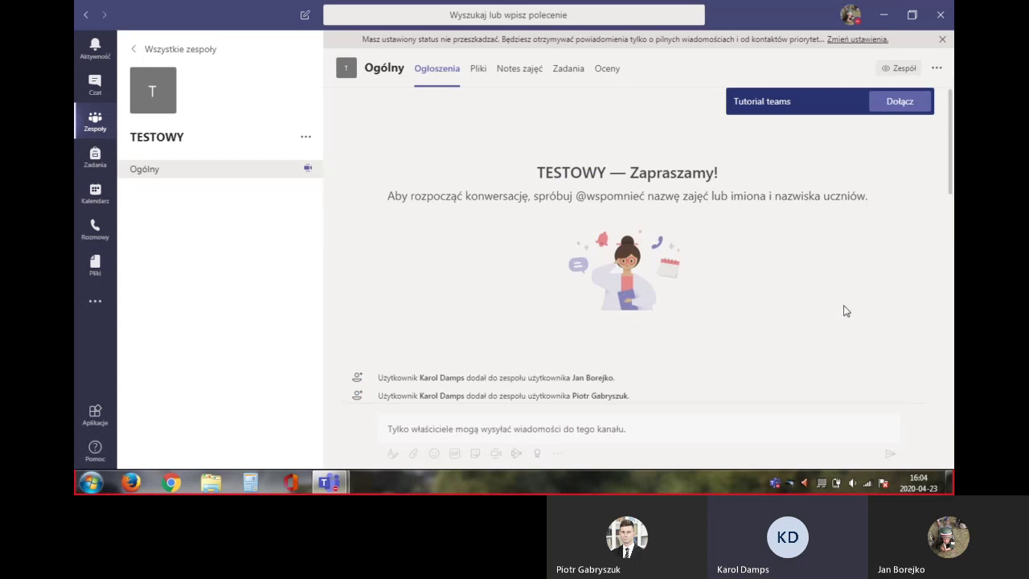
pyautogui.scroll(-2, 820, 337)
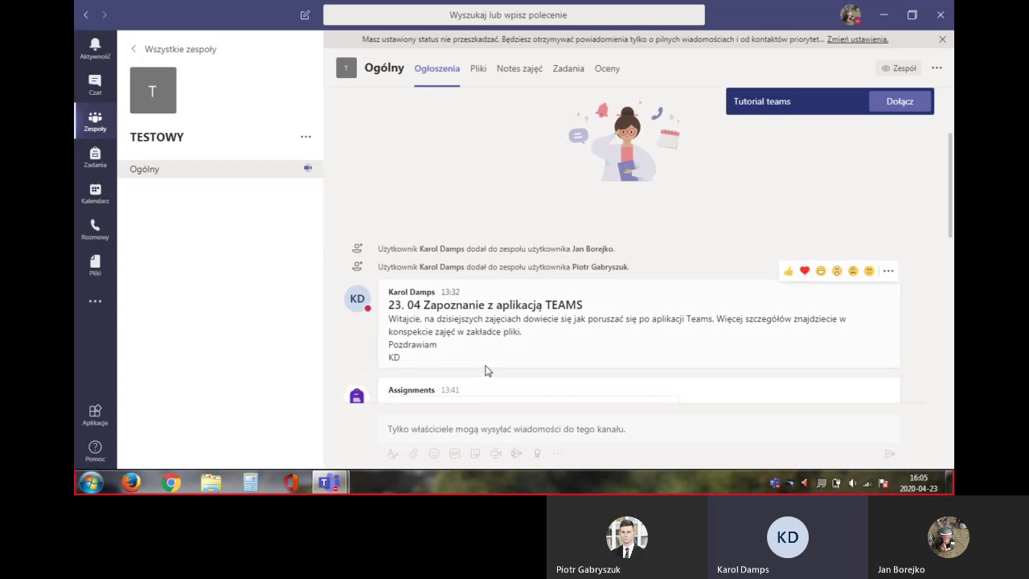
# Scroll the Ogólny channel feed down past the 23.04 Tutorial assignment card
pyautogui.scroll(-1, 485, 370)
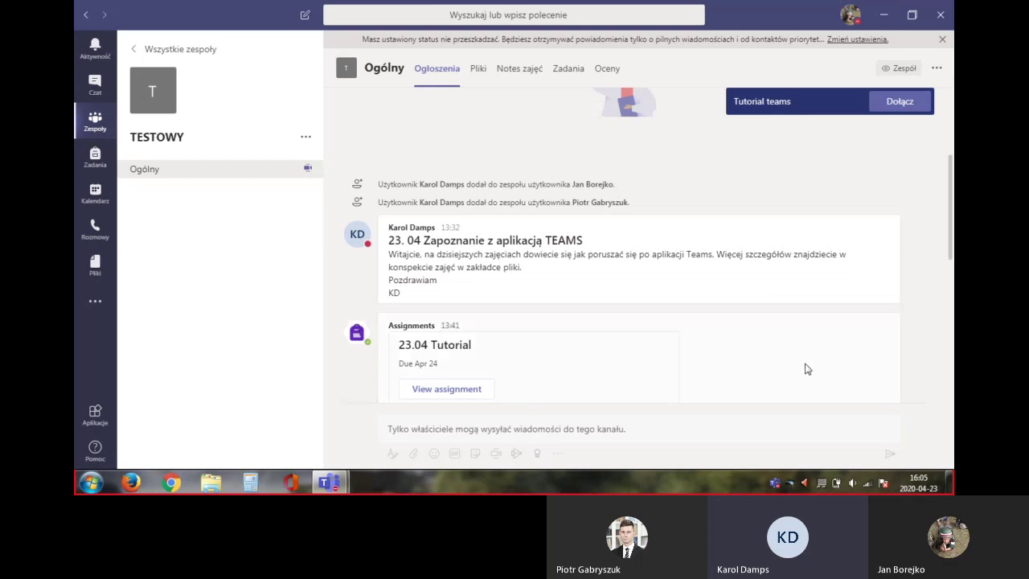
pyautogui.scroll(-2, 804, 369)
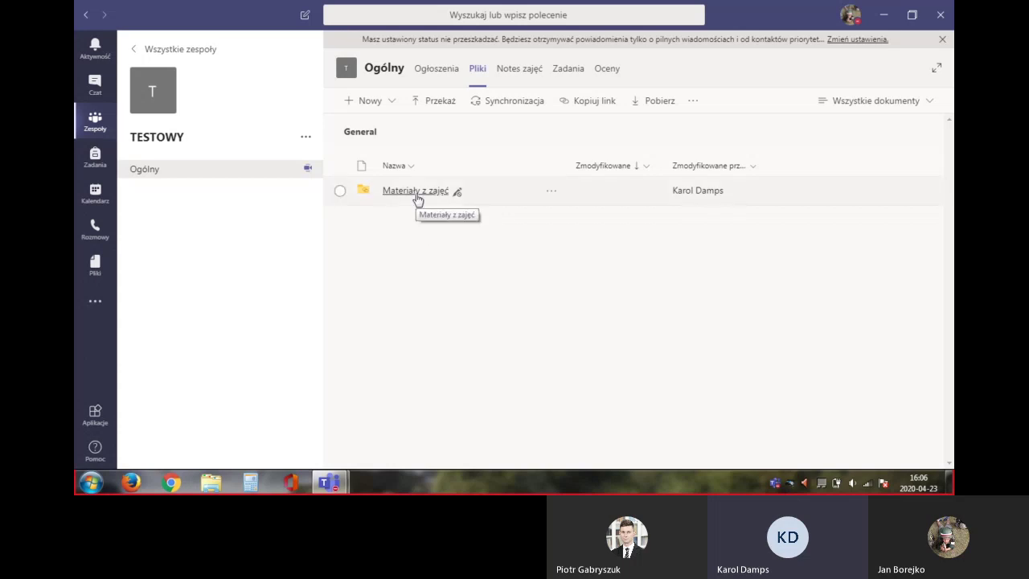
# Go into Materiały z zajęć and view the Konspekt PORADNIK TEAMS-23-04-20.doc lesson plan
pyautogui.click(415, 193)
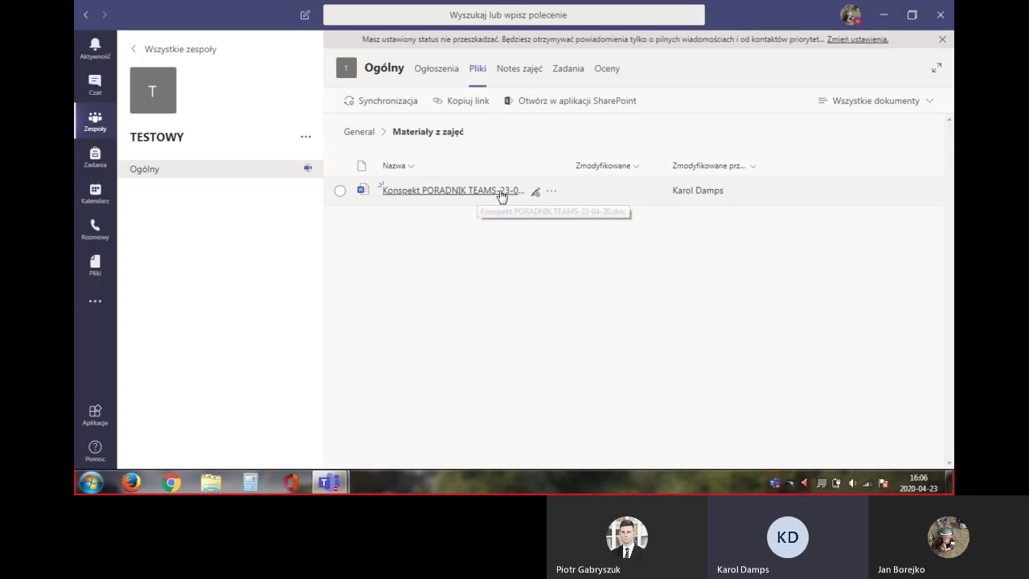
pyautogui.click(549, 193)
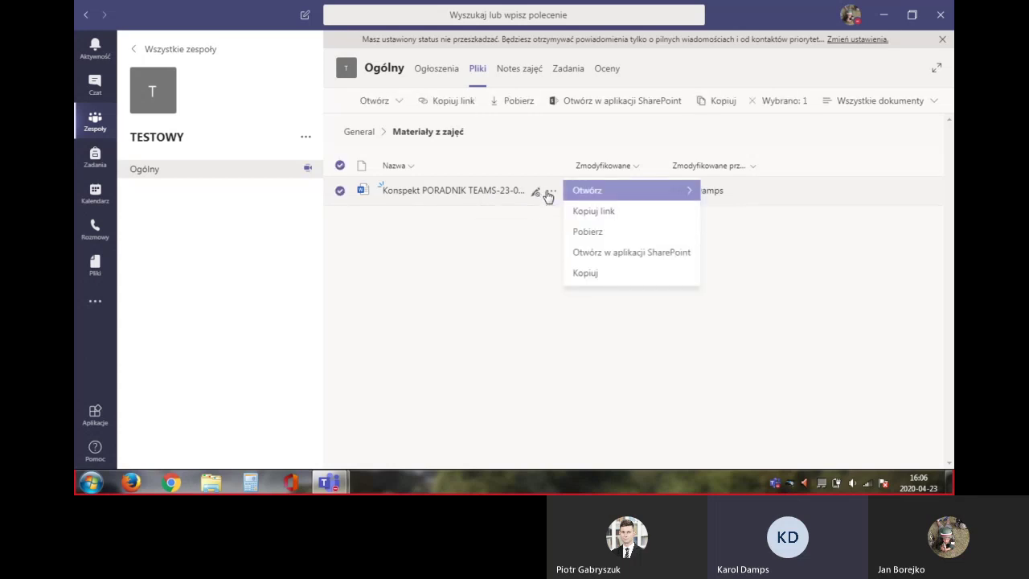
pyautogui.click(454, 252)
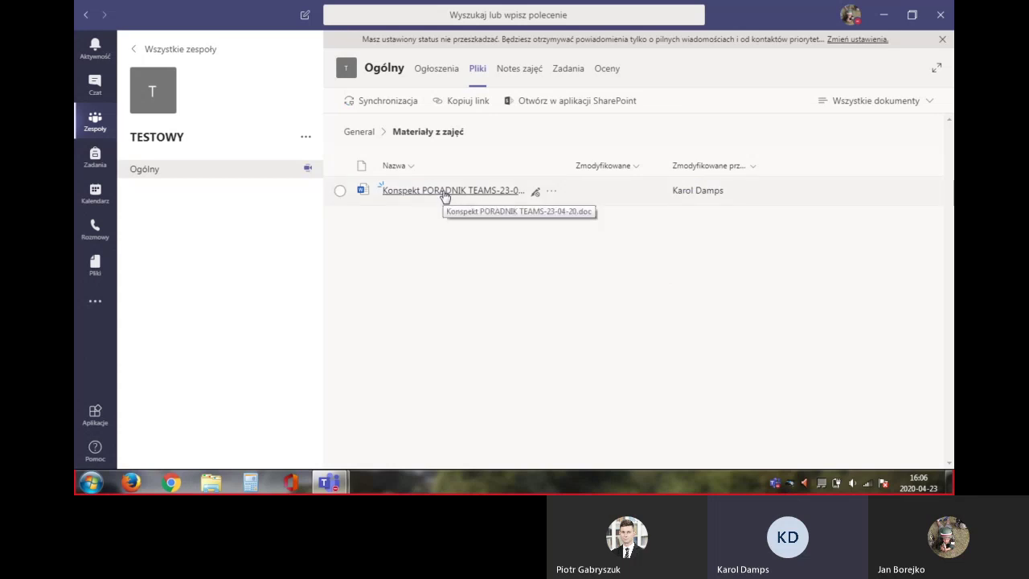
pyautogui.click(445, 193)
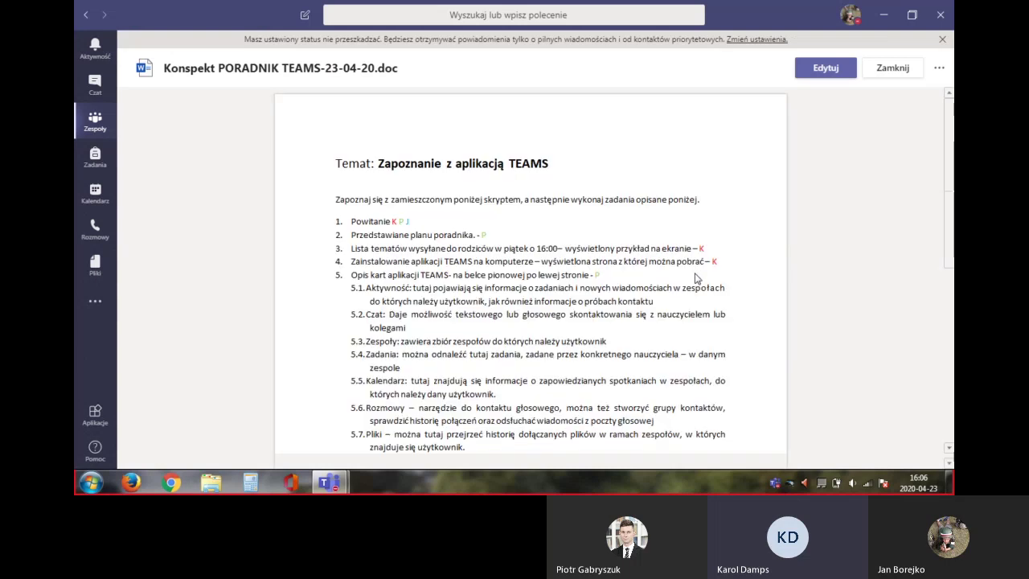
# Scroll the lesson plan down to the ZADANIA section listing the '23.04 Tutorial Teams' test
pyautogui.scroll(-1, 696, 278)
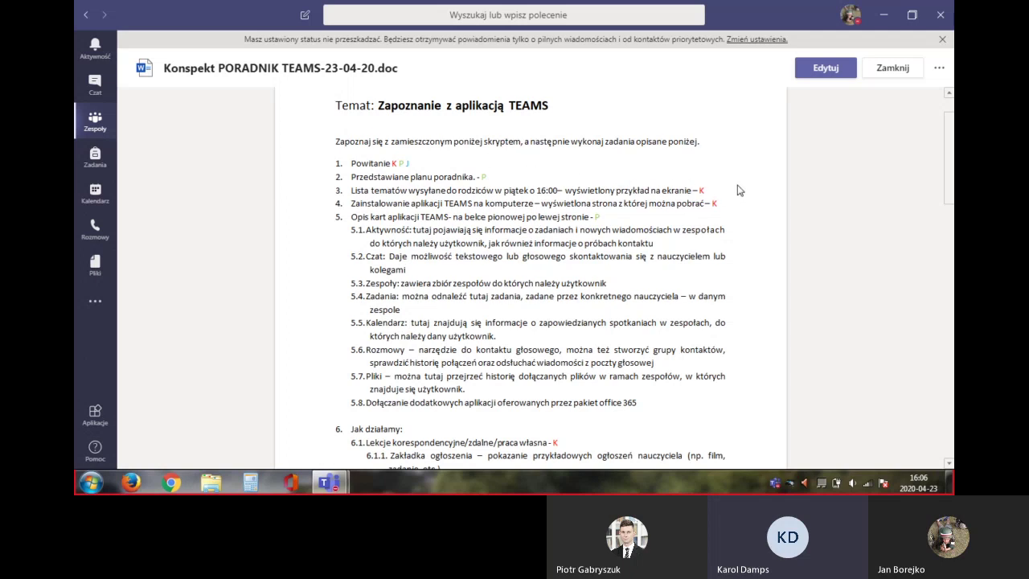
pyautogui.scroll(-2, 739, 190)
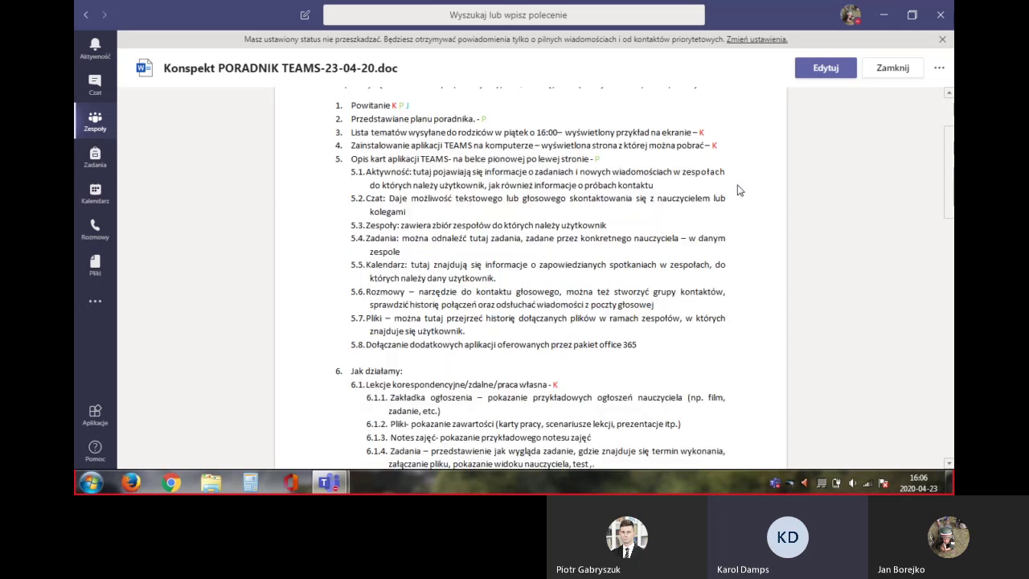
pyautogui.scroll(-2, 740, 189)
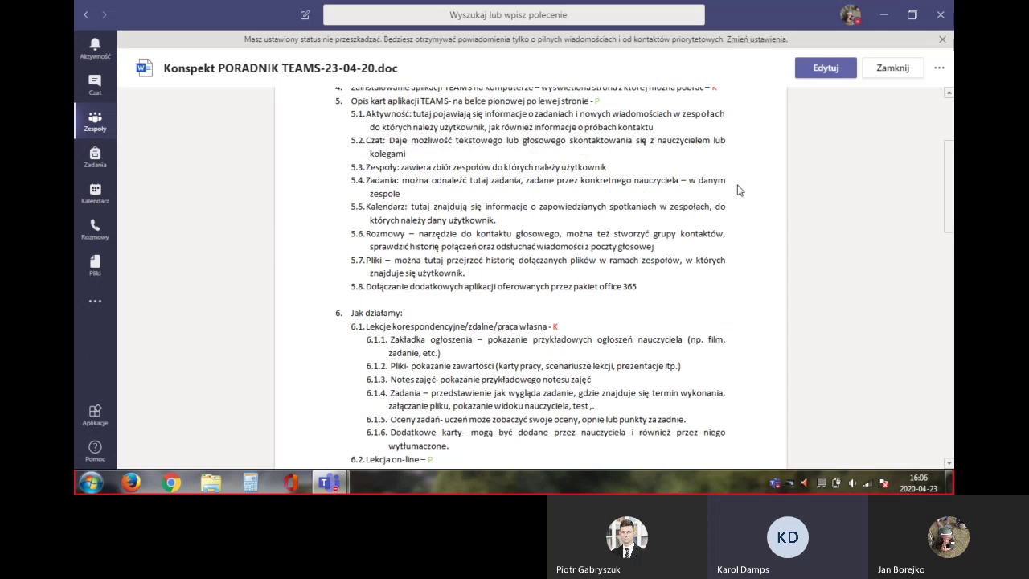
pyautogui.scroll(-14, 739, 190)
pyautogui.scroll(-6, 739, 189)
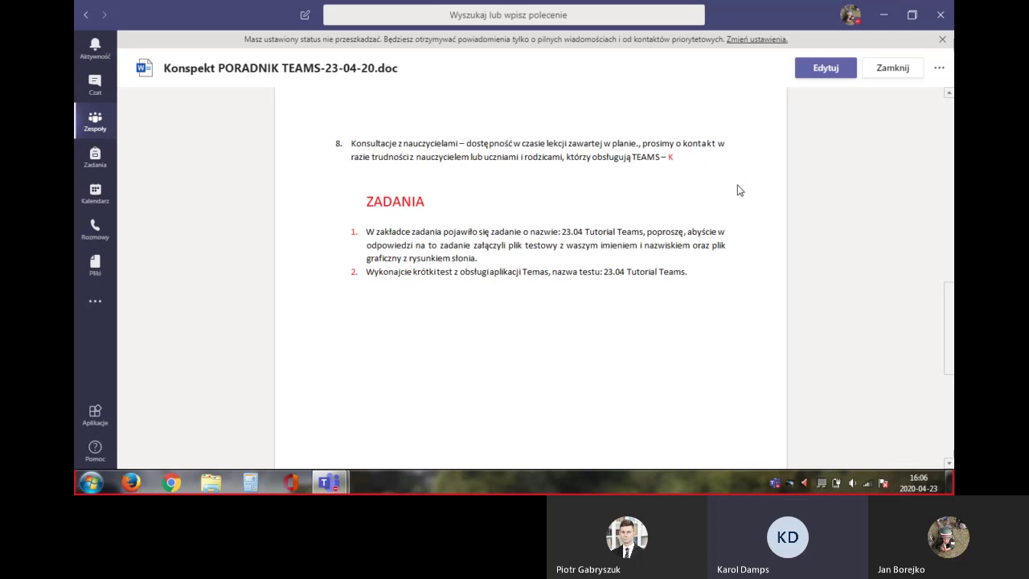
pyautogui.scroll(-2, 740, 190)
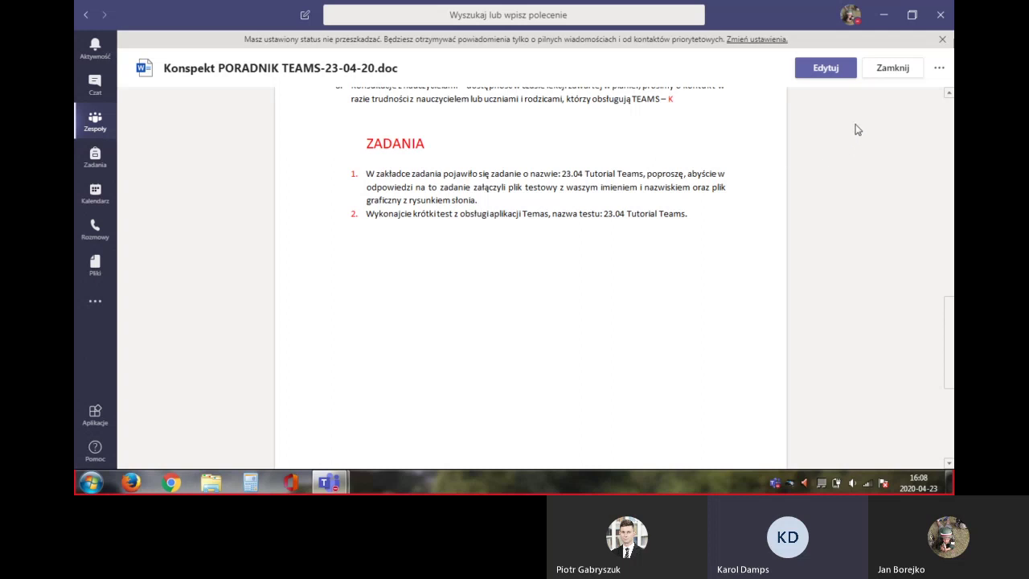
# Close the lesson plan and open the TESTOWY team's Notes zajęć notebook with its sections pane expanded
pyautogui.click(891, 78)
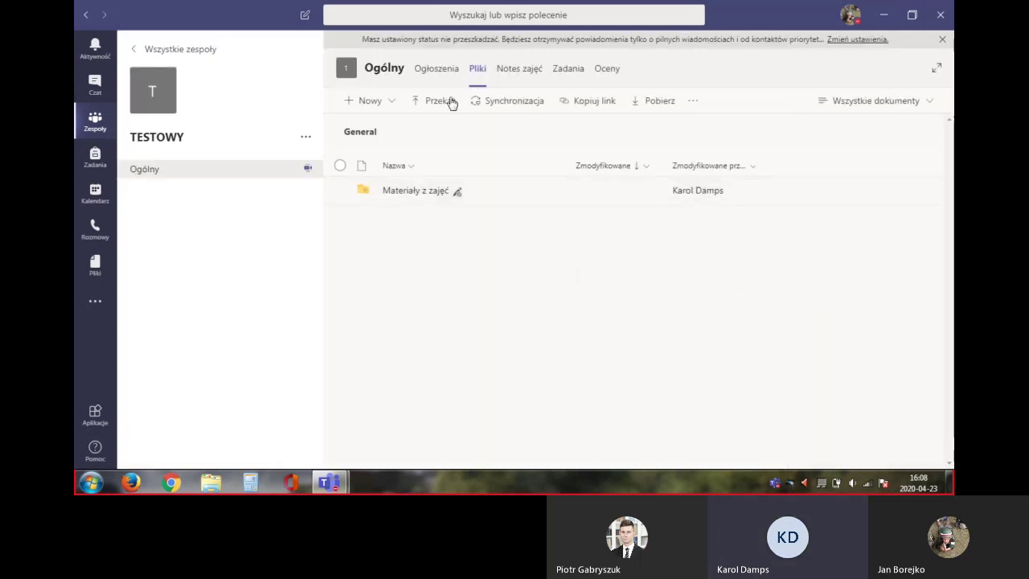
pyautogui.click(519, 73)
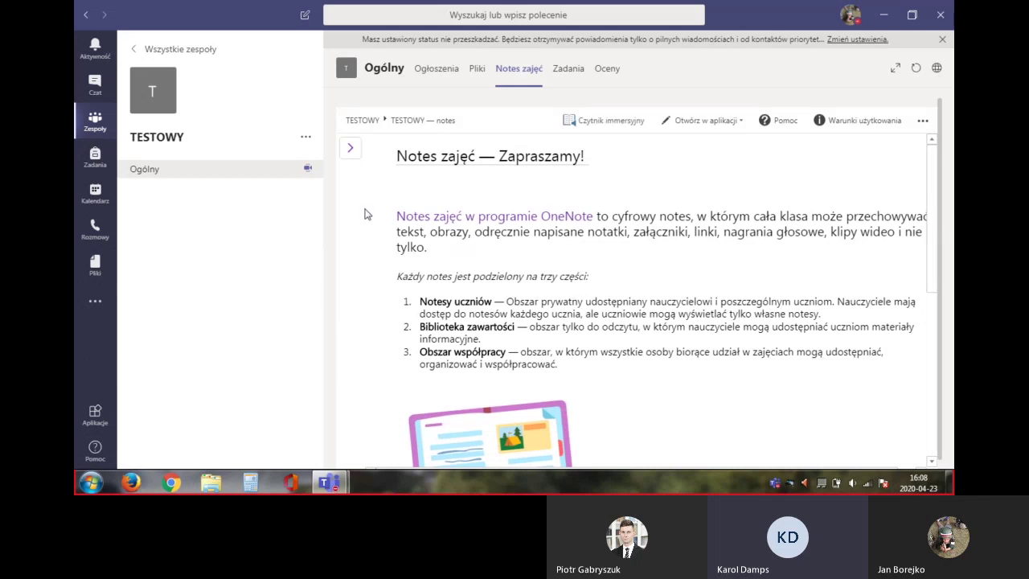
pyautogui.click(351, 152)
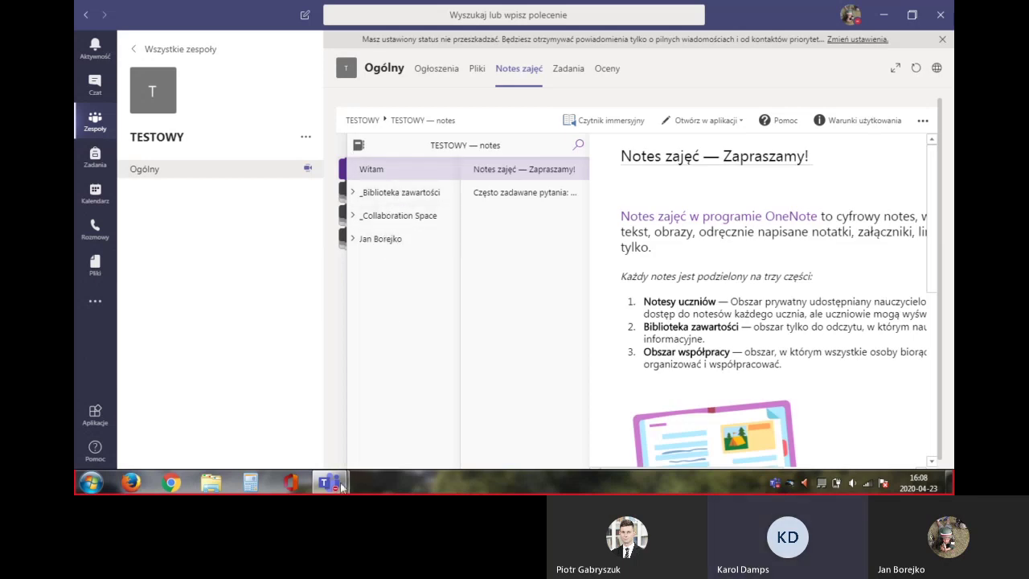
pyautogui.moveTo(336, 481)
# Open the Zadanie 23.04 Obsługa Teams page from Używanie biblioteki in _Biblioteka zawartości
pyautogui.click(369, 198)
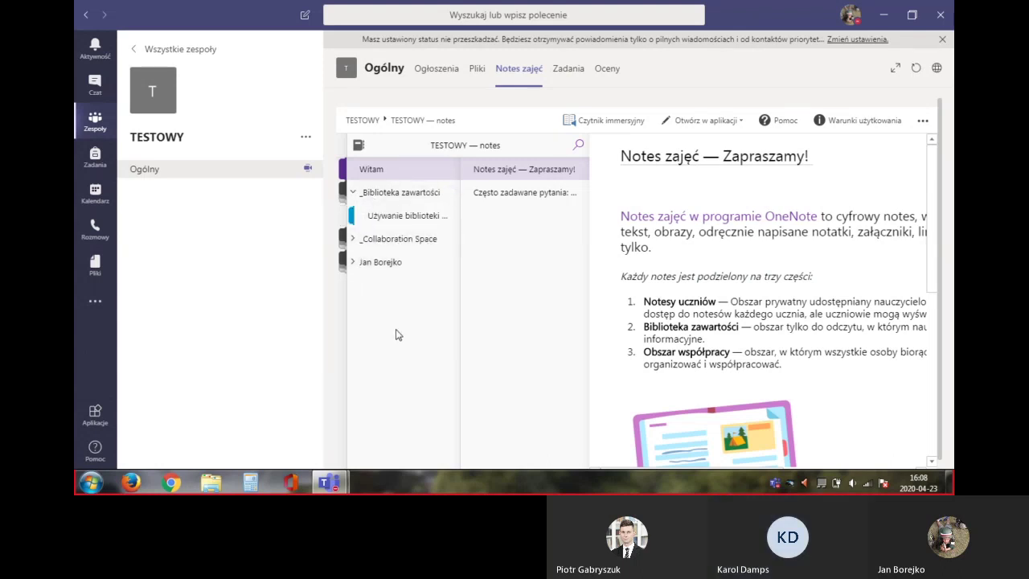
pyautogui.click(404, 217)
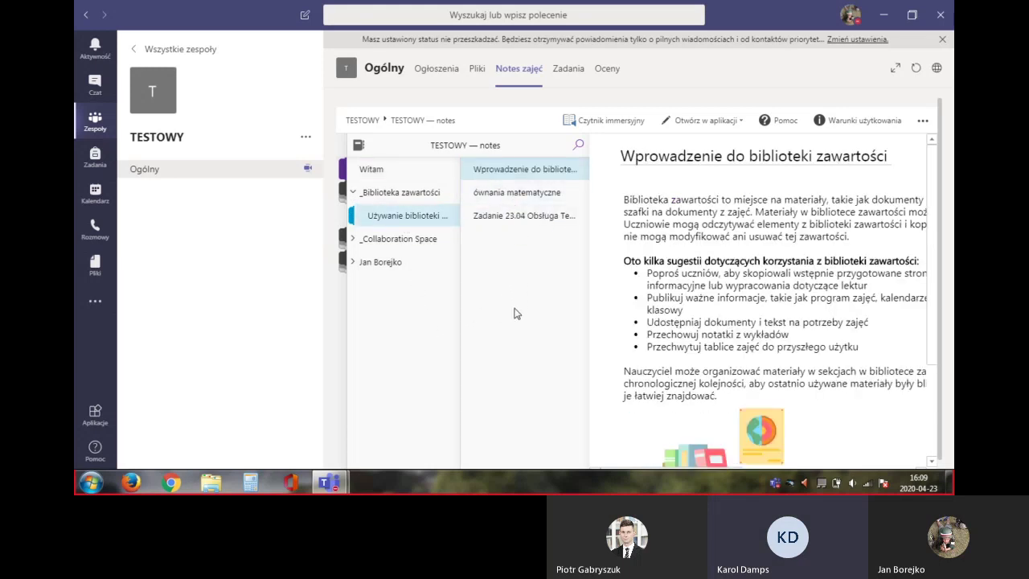
pyautogui.click(492, 218)
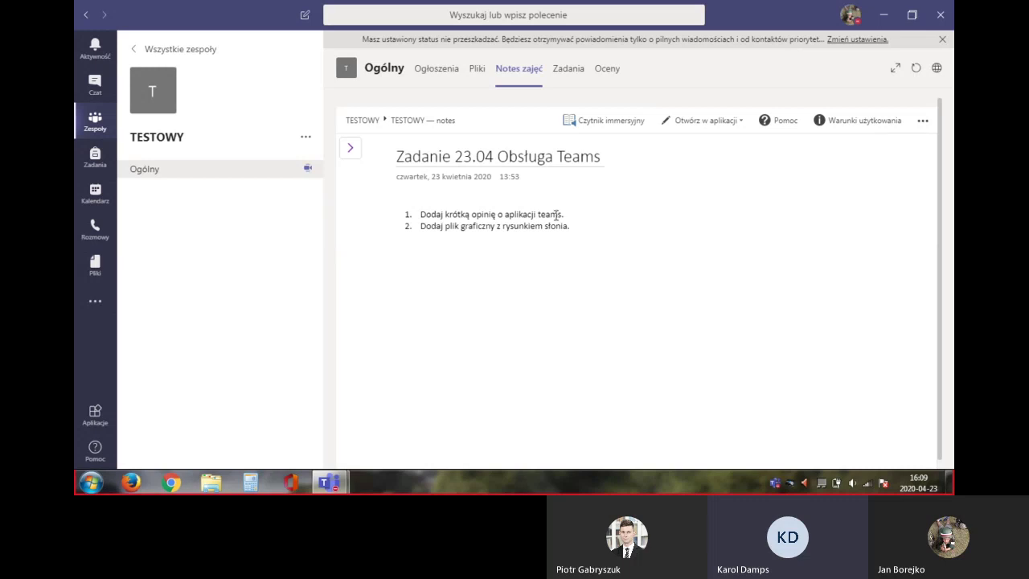
# Open the Używanie obszaru section of _Collaboration Space to show 'Wprowadzenie do obszaru współpracy'
pyautogui.click(350, 148)
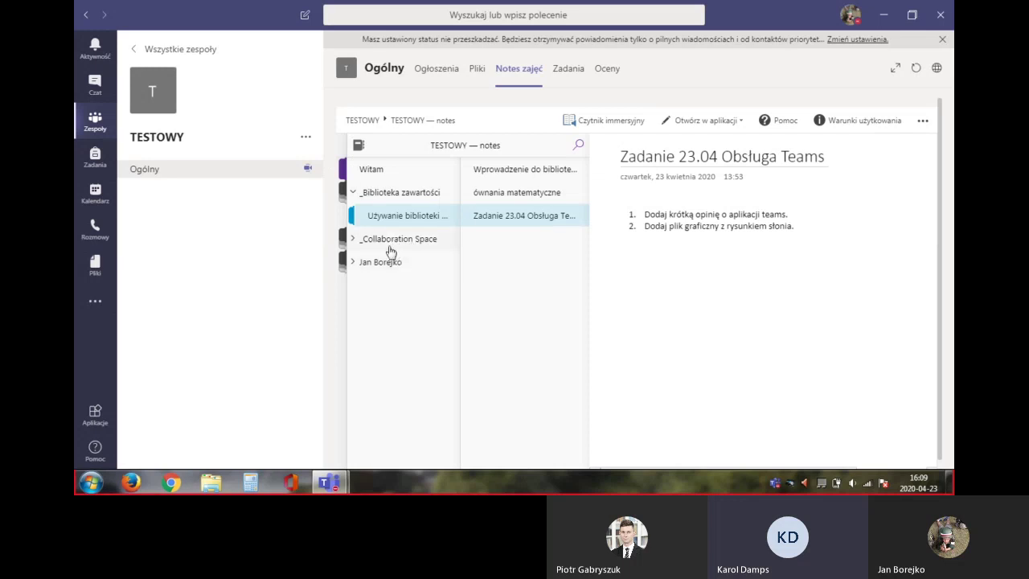
pyautogui.click(390, 248)
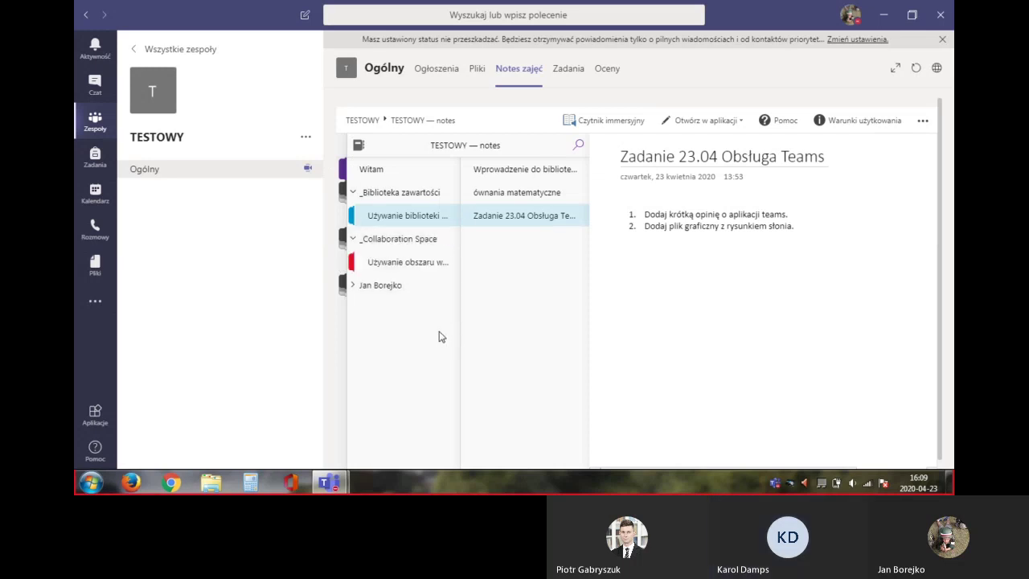
pyautogui.click(425, 267)
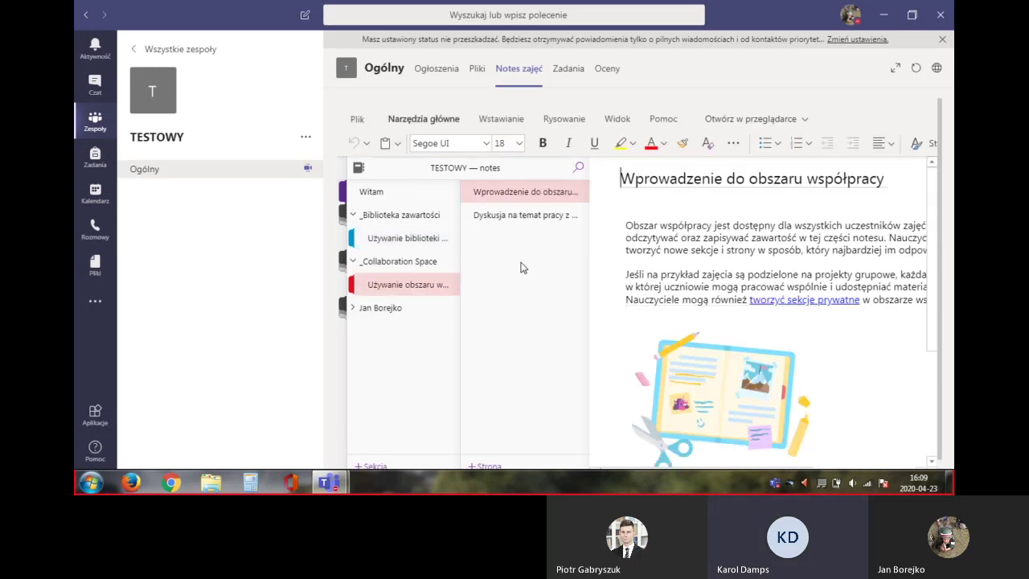
# Switch to the 'Dyskusja na temat pracy z notesem zajęć' page with its Plusy/Minusy table
pyautogui.click(526, 217)
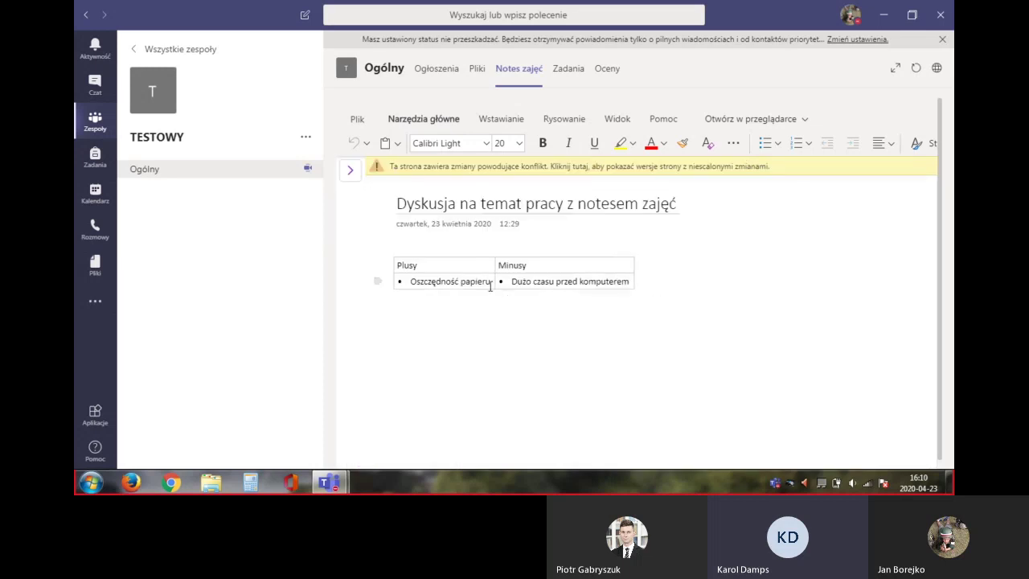
# Test editing the Plusy cell without keeping changes, then show the notebook's sections and pages list
pyautogui.click(493, 282)
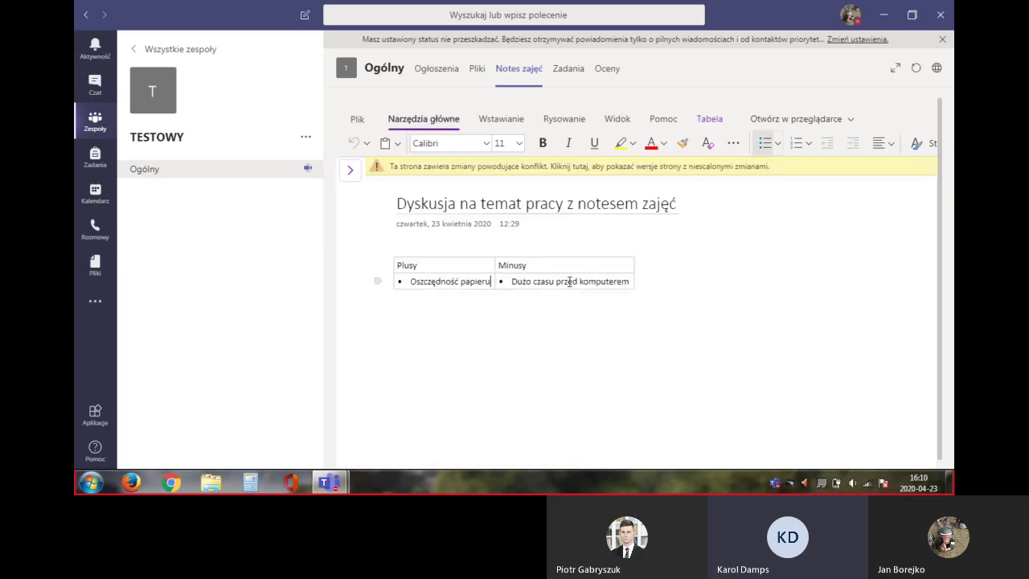
pyautogui.press('Return')
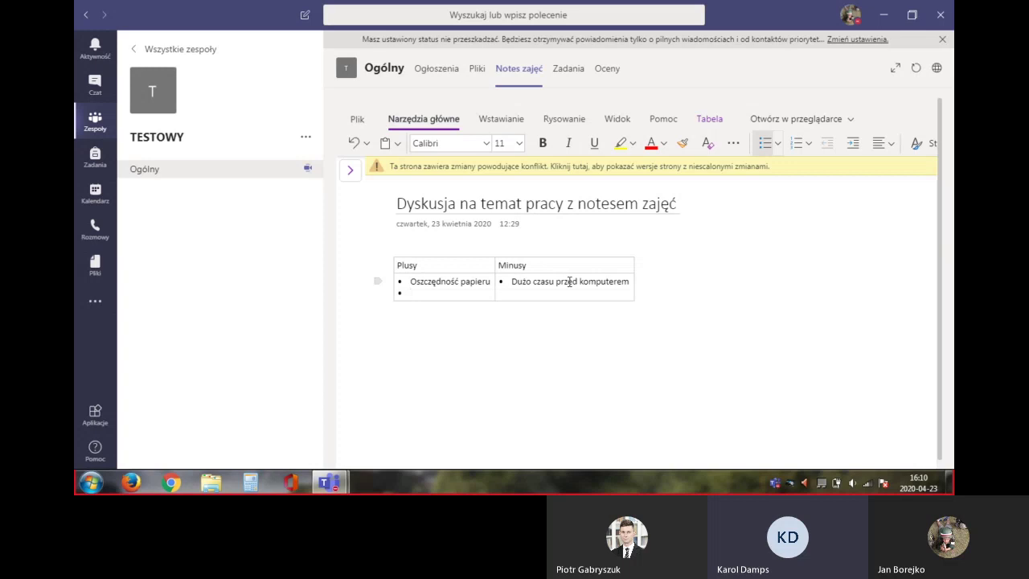
pyautogui.press('BackSpace')
pyautogui.press('BackSpace')
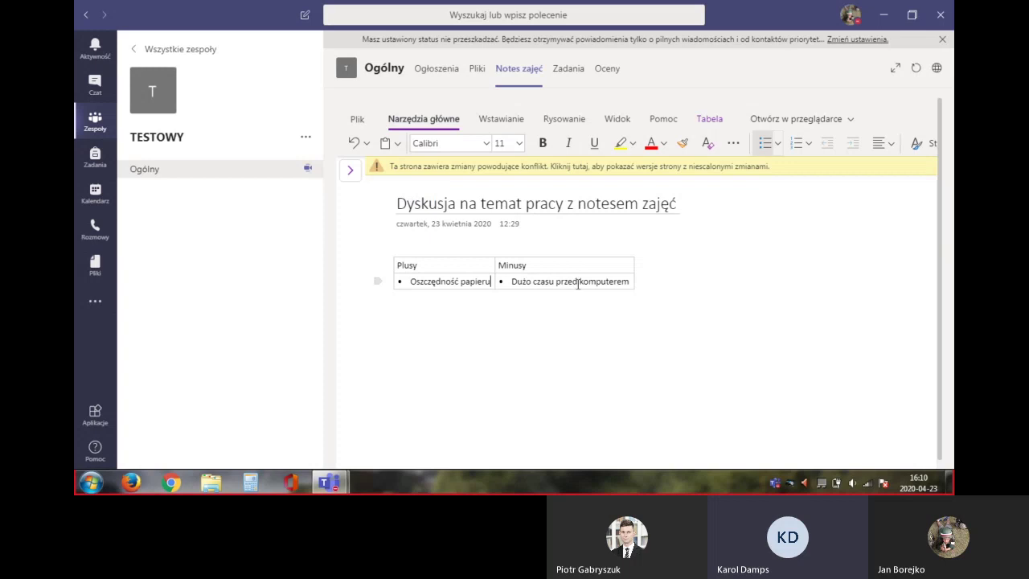
pyautogui.write(':)')
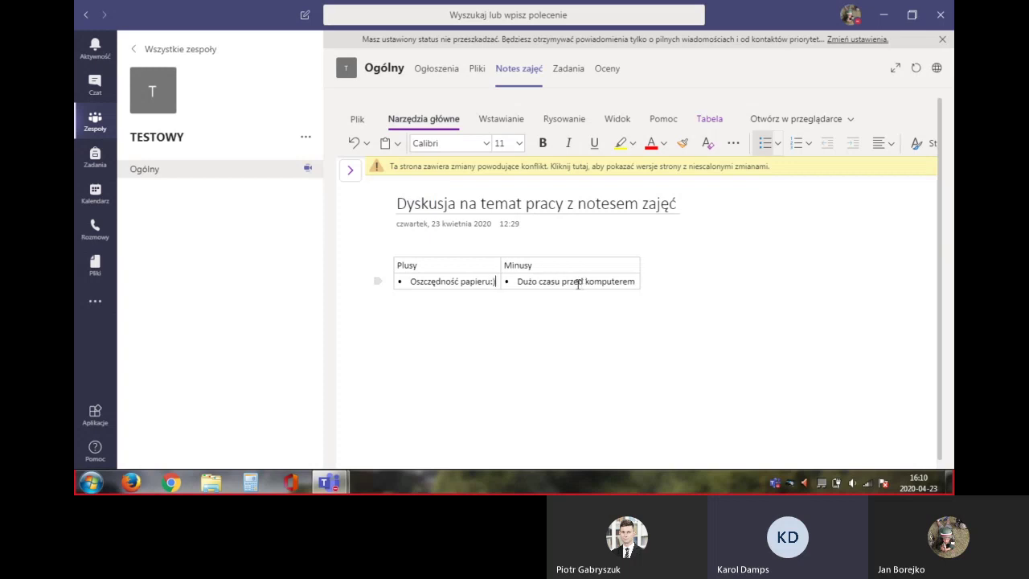
pyautogui.press('BackSpace')
pyautogui.press('BackSpace')
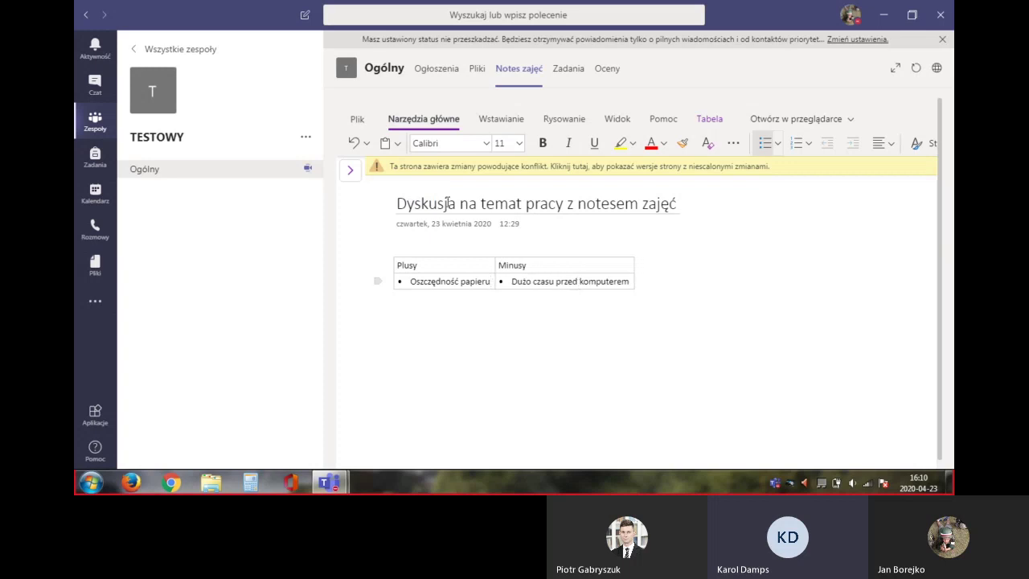
pyautogui.click(350, 169)
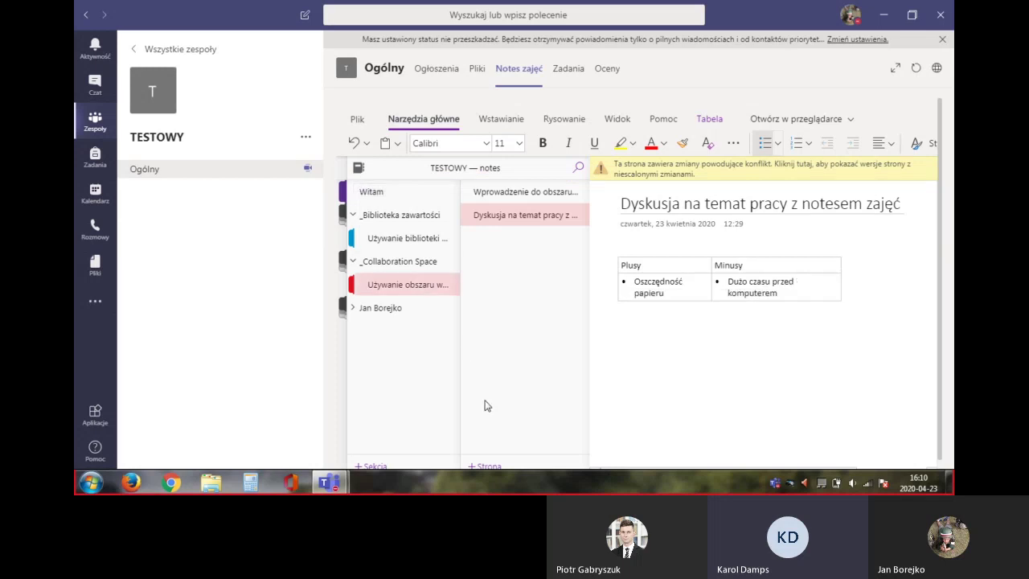
# Open the 'Test z tutorialu' page in your Testy section and launch its embedded form
pyautogui.click(404, 312)
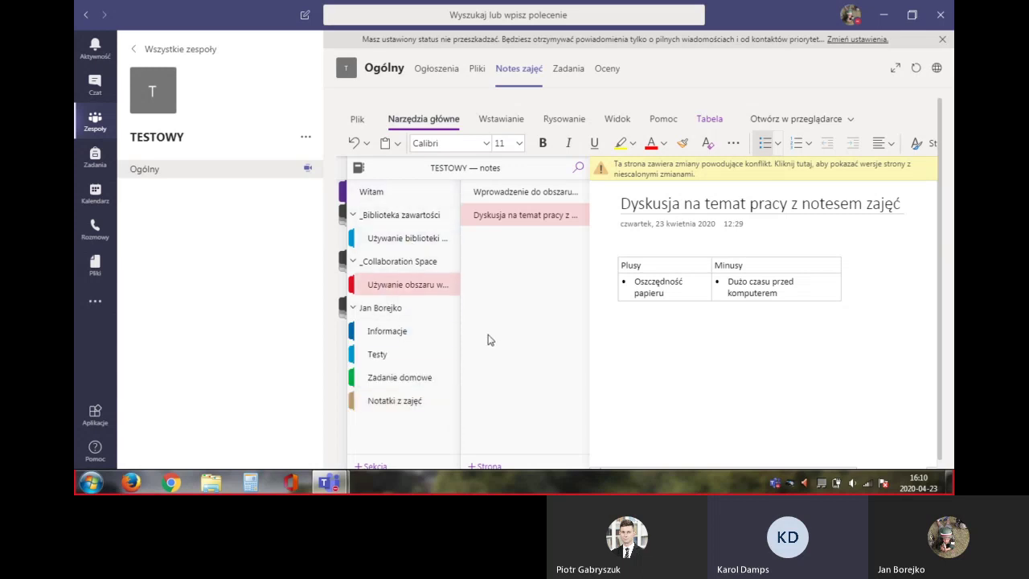
pyautogui.click(426, 341)
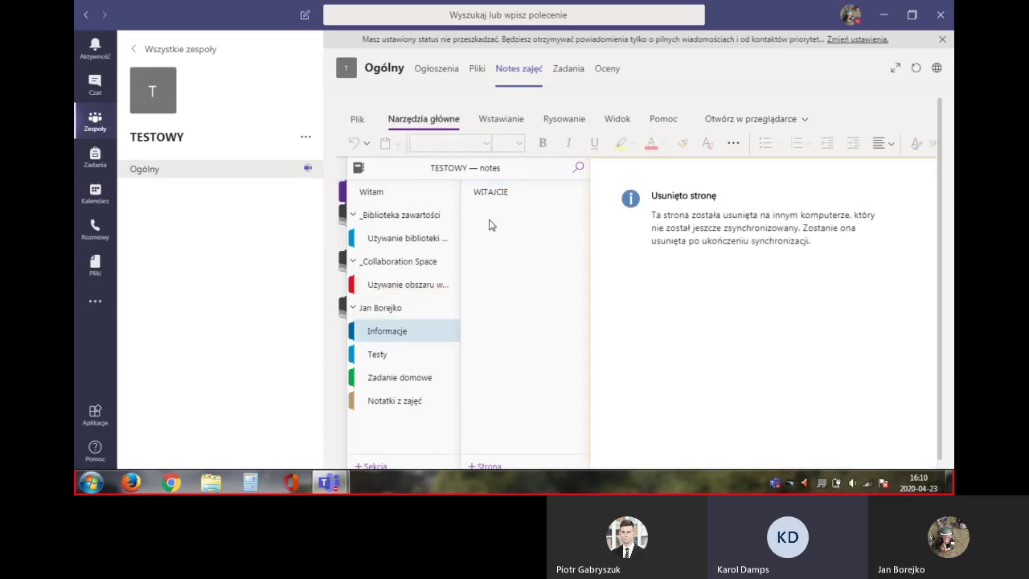
pyautogui.click(496, 192)
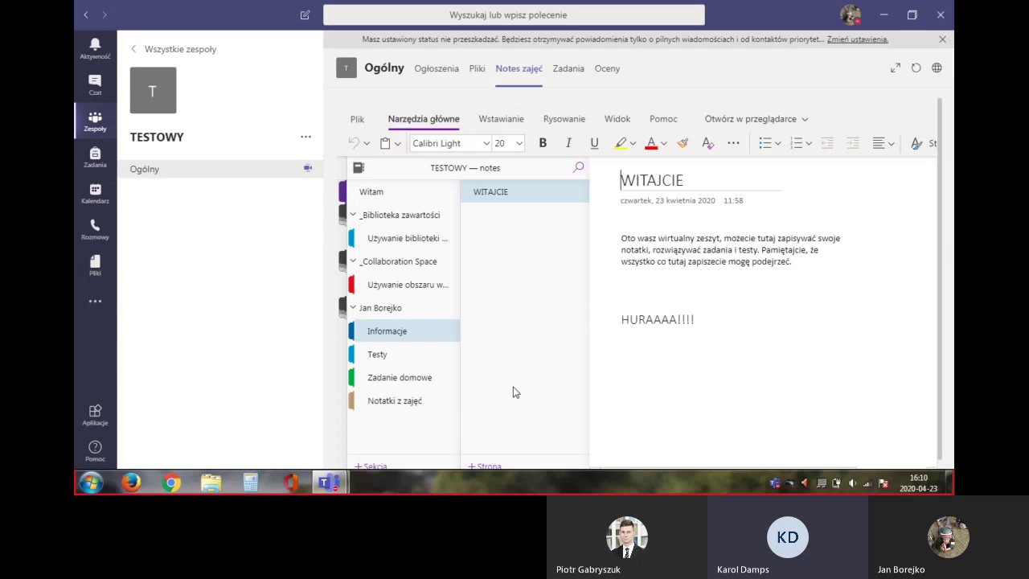
pyautogui.click(376, 357)
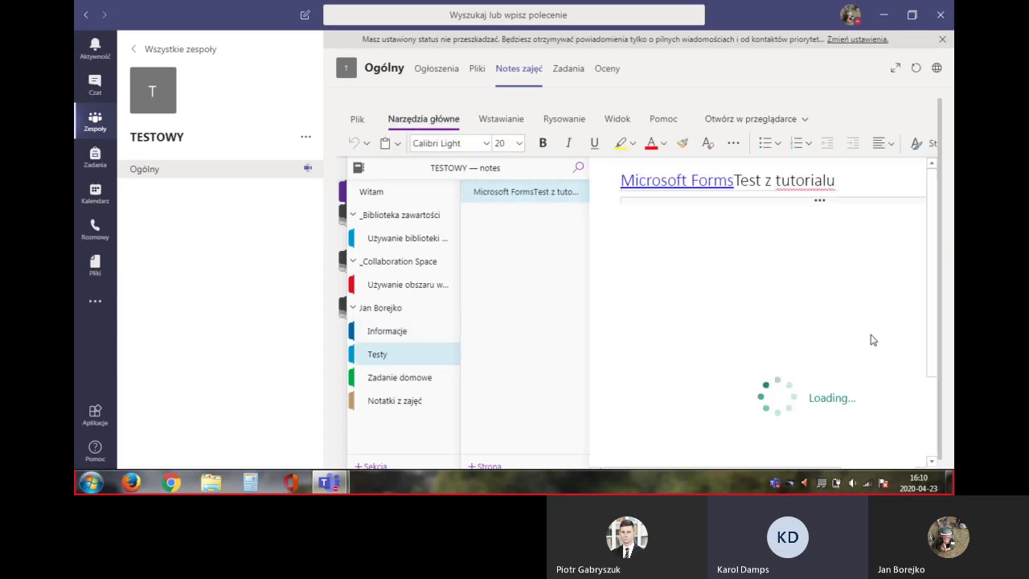
pyautogui.scroll(-1, 870, 334)
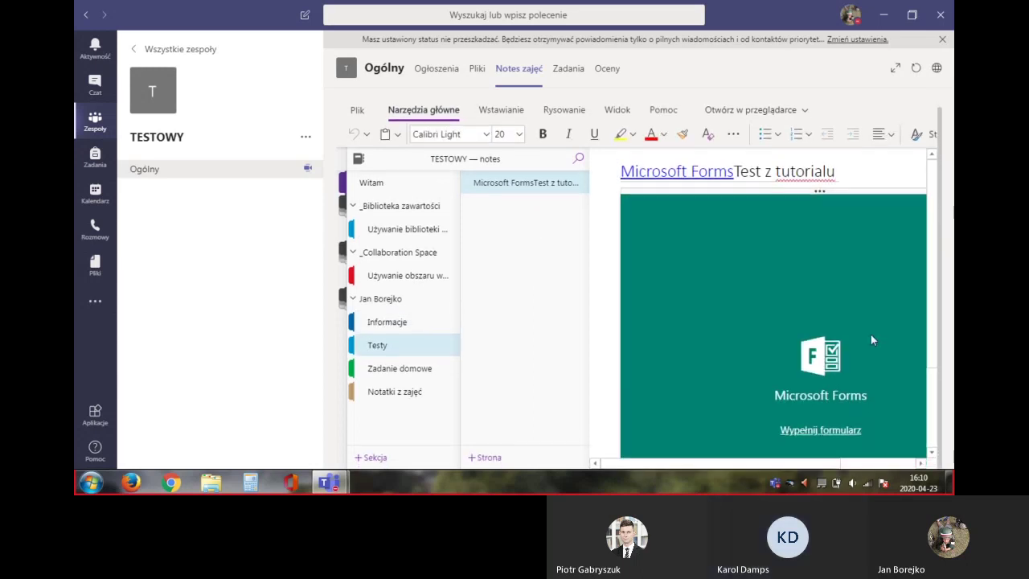
pyautogui.click(817, 430)
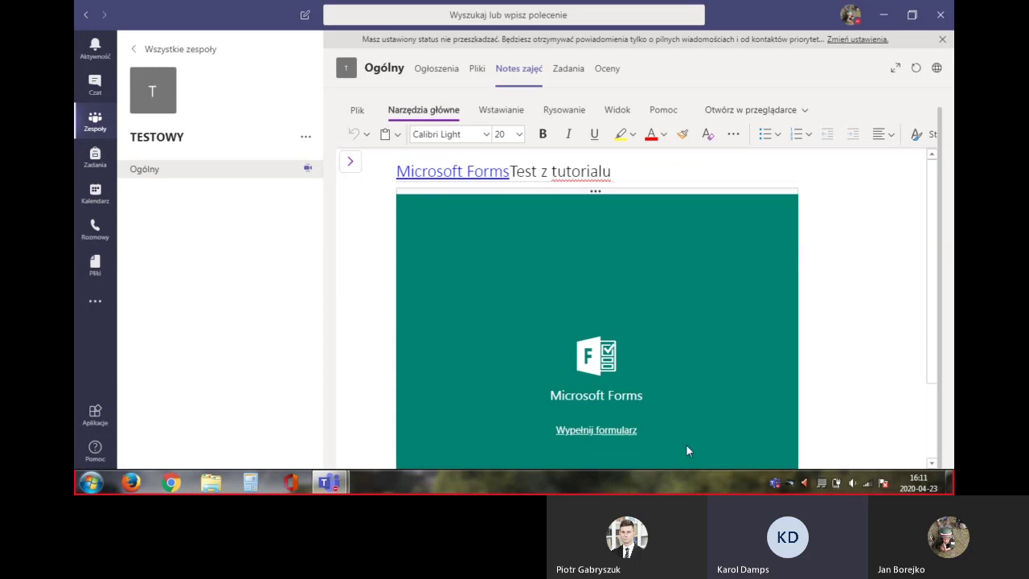
pyautogui.click(619, 432)
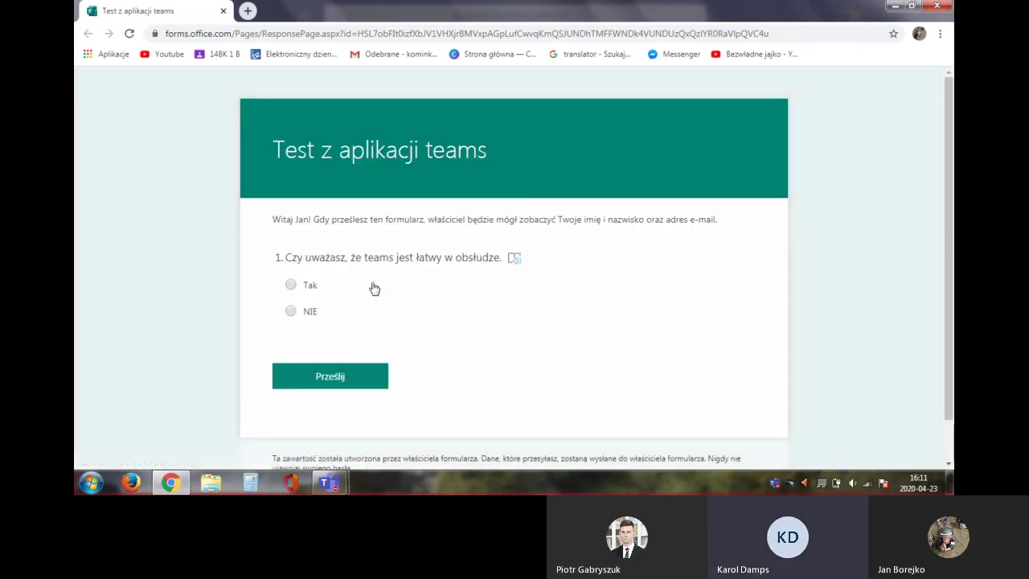
# Submit the form with the answer Tak, dismiss the notification and close Chrome
pyautogui.click(310, 289)
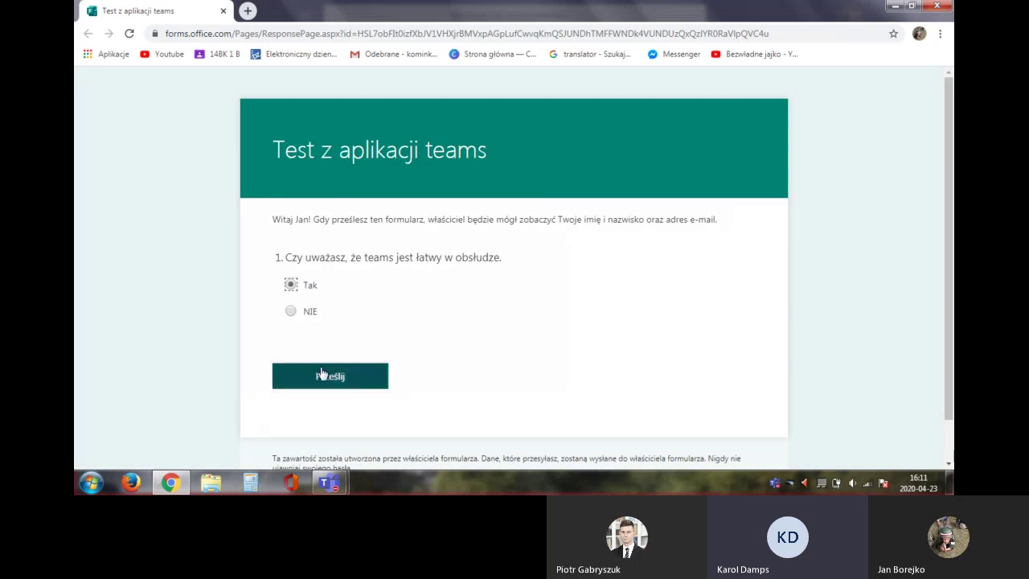
pyautogui.click(323, 375)
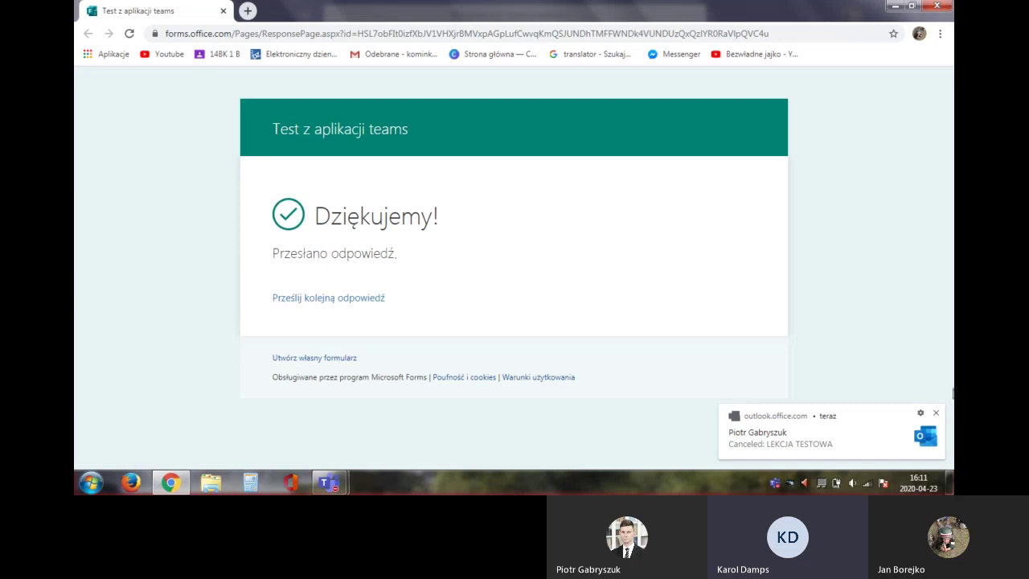
pyautogui.click(935, 413)
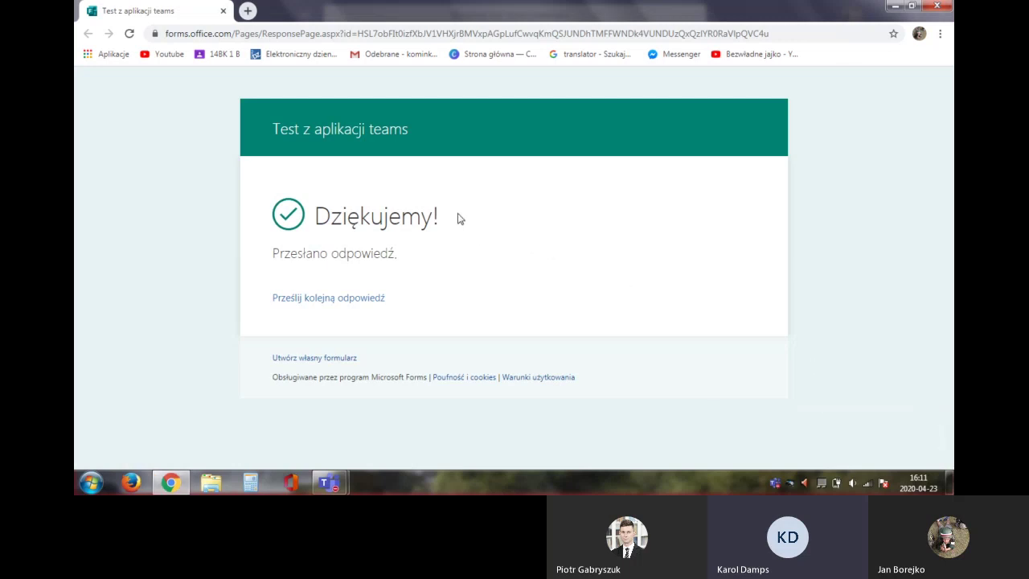
pyautogui.click(937, 5)
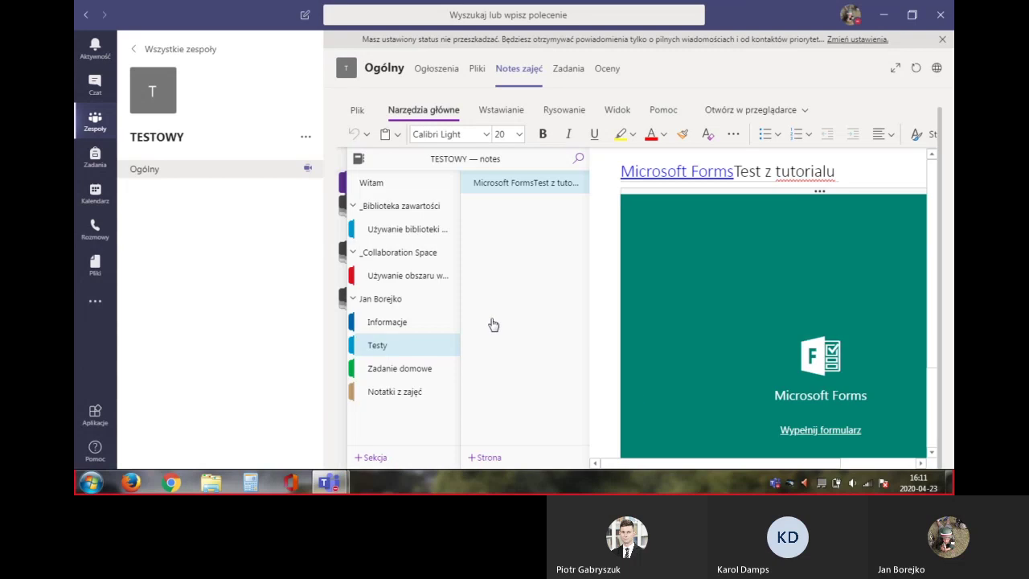
# In Zadanie domowe, write 'Jest to prosty program i bardzo praktyczny.' as an unnumbered line under item 1
pyautogui.click(431, 369)
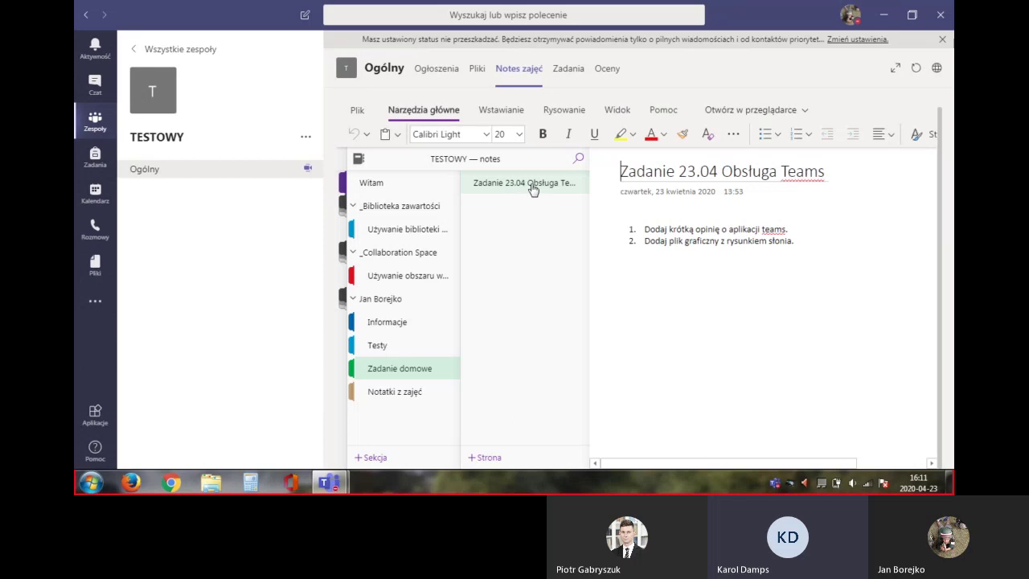
pyautogui.click(801, 235)
pyautogui.click(599, 225)
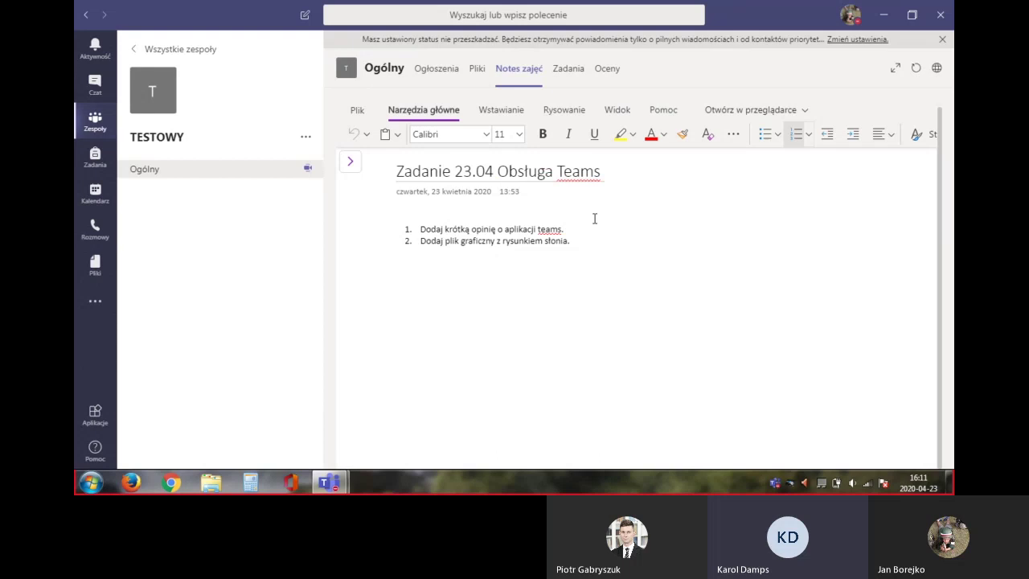
pyautogui.press('Return')
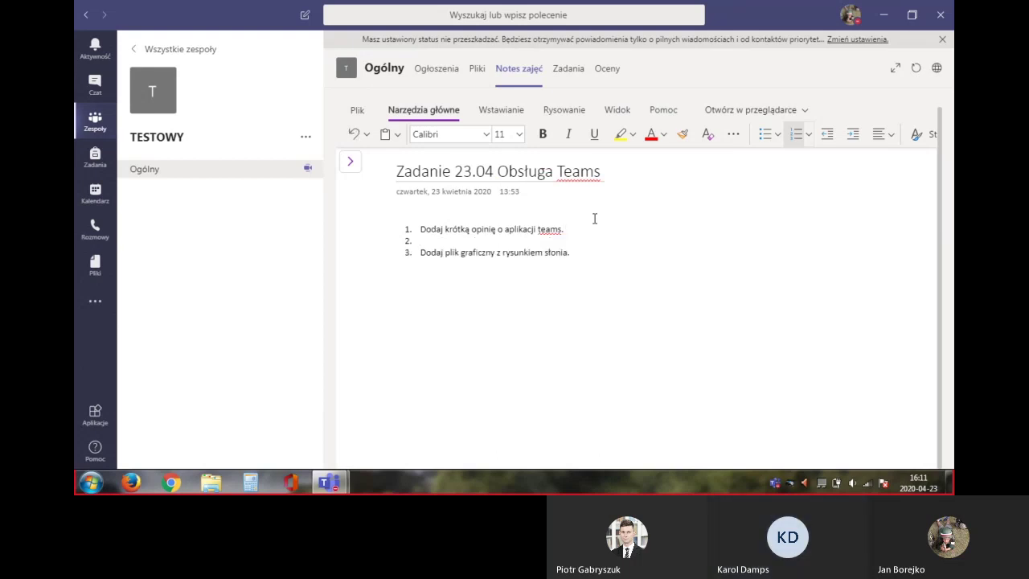
pyautogui.press('BackSpace')
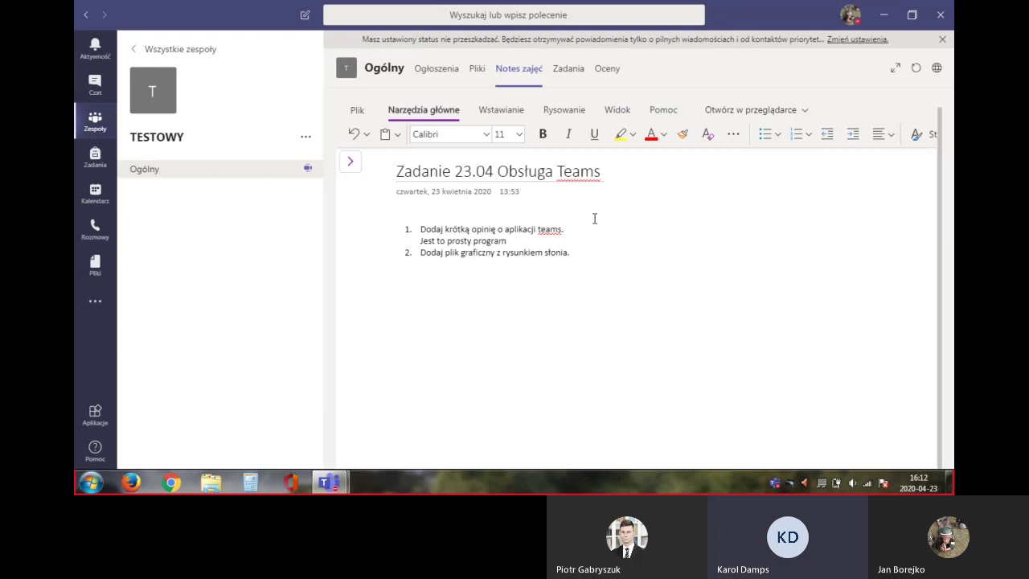
pyautogui.write('ibardzo praktyczny')
pyautogui.click(511, 240)
pyautogui.click(597, 235)
pyautogui.click(575, 254)
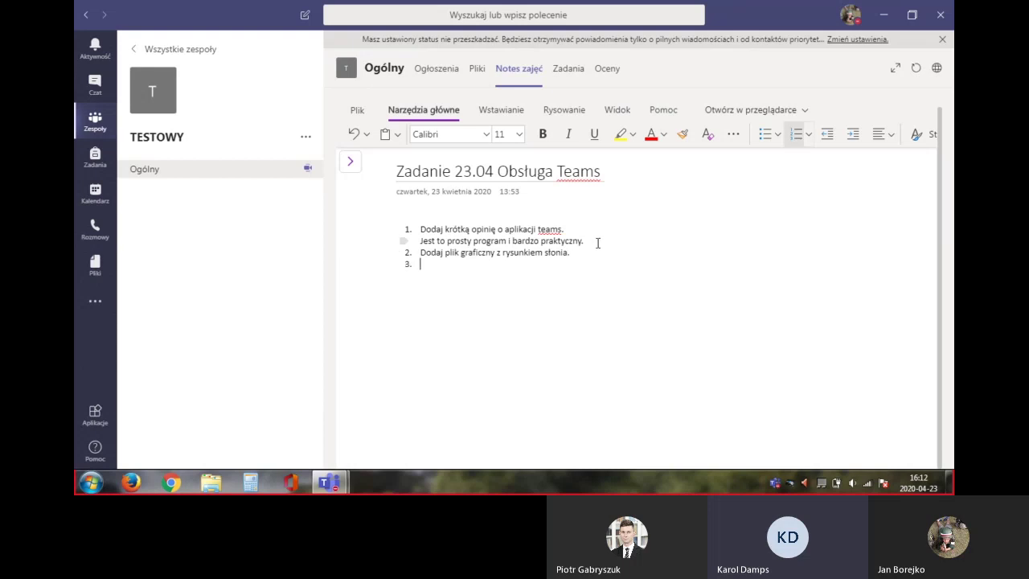
# Start inserting a picture from a file, then cancel the attempt
pyautogui.click(518, 112)
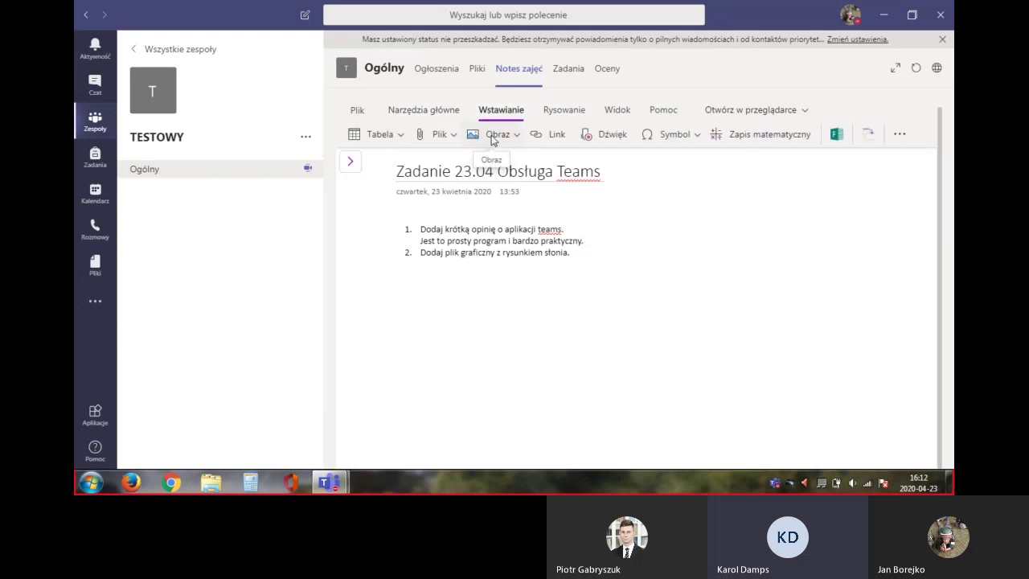
pyautogui.click(493, 139)
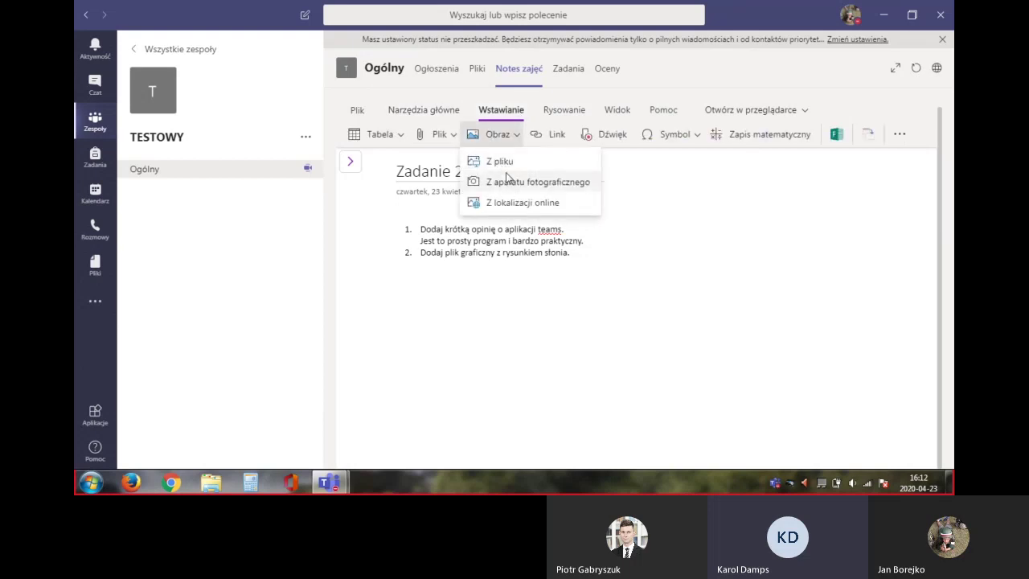
pyautogui.click(504, 164)
pyautogui.click(594, 302)
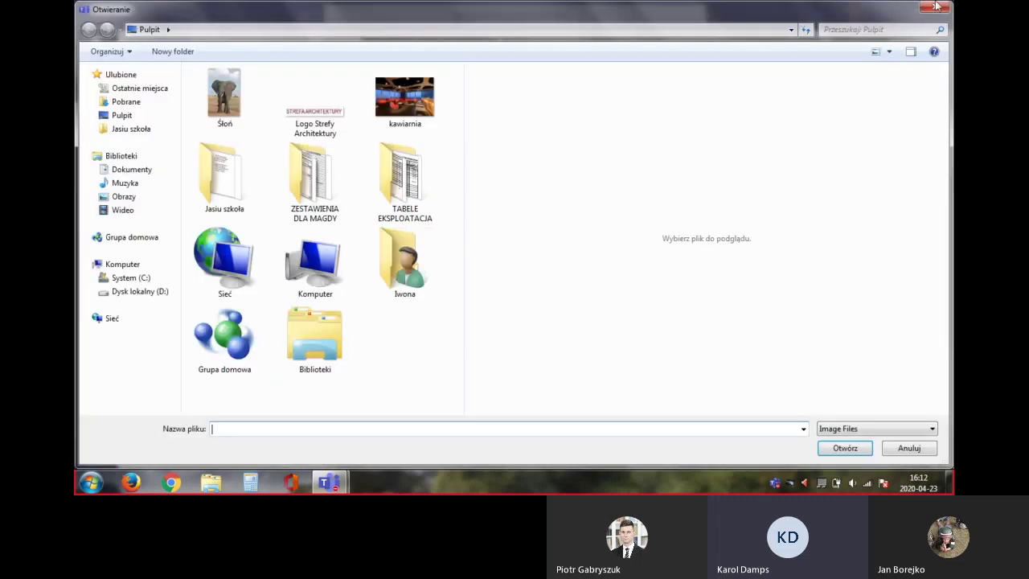
pyautogui.click(936, 8)
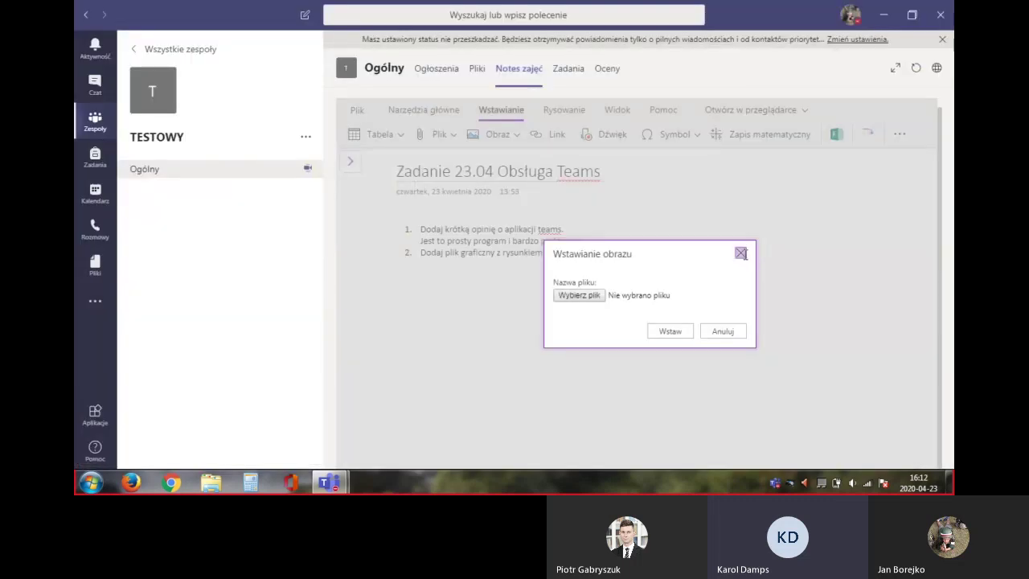
pyautogui.click(740, 254)
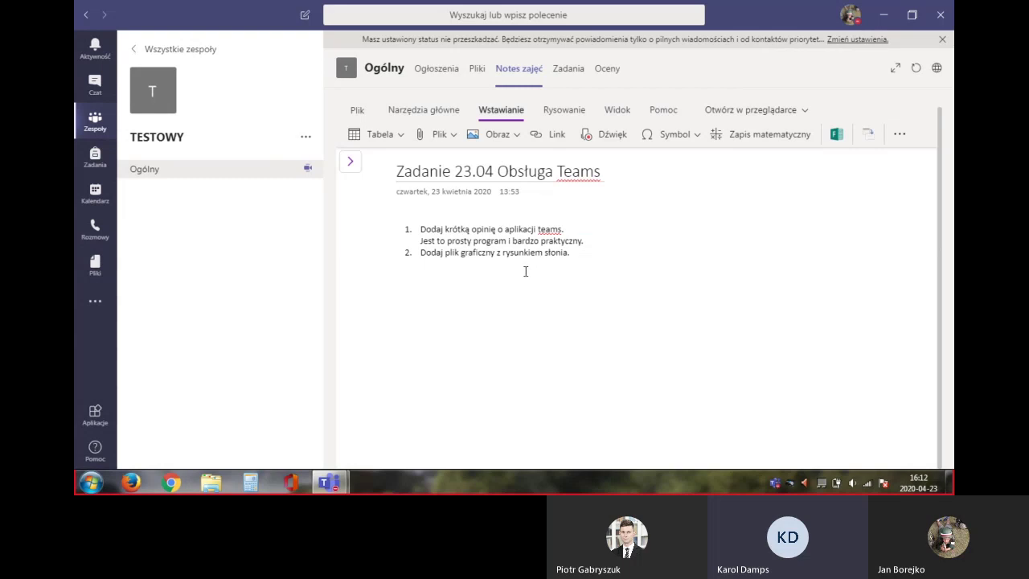
# Insert the Słoń elephant picture from file beneath task 2 and select it
pyautogui.click(493, 136)
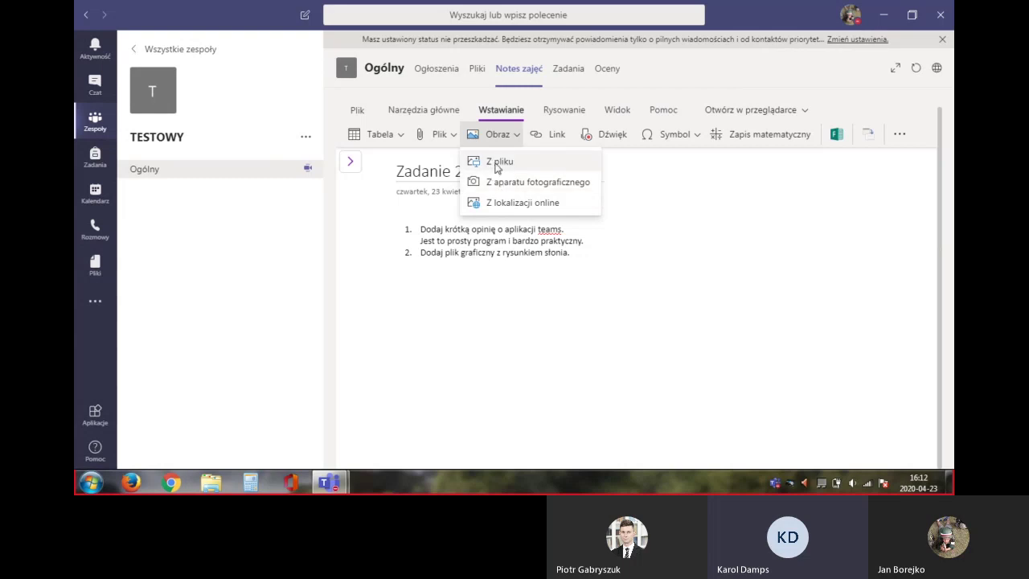
pyautogui.click(498, 165)
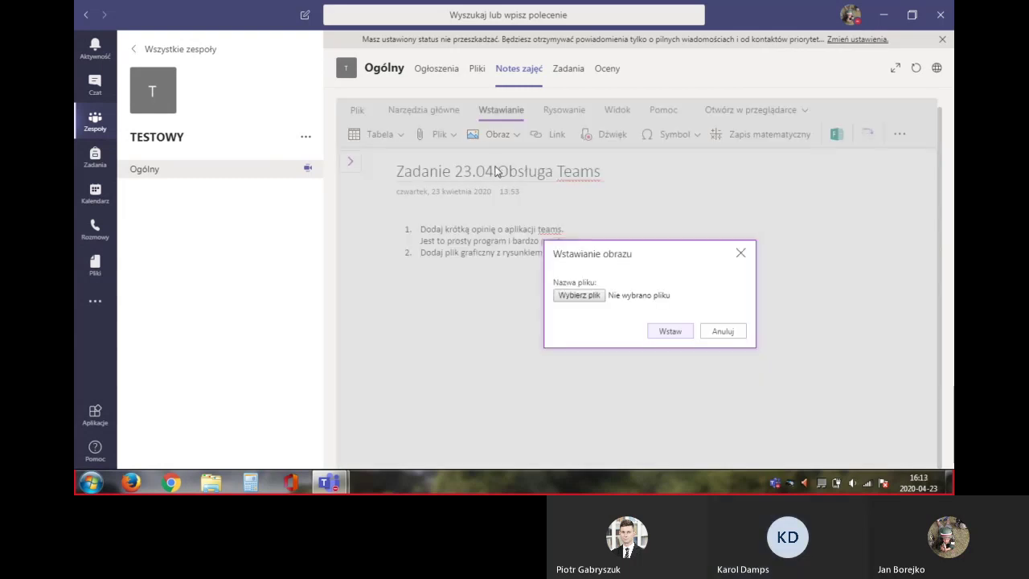
pyautogui.click(576, 296)
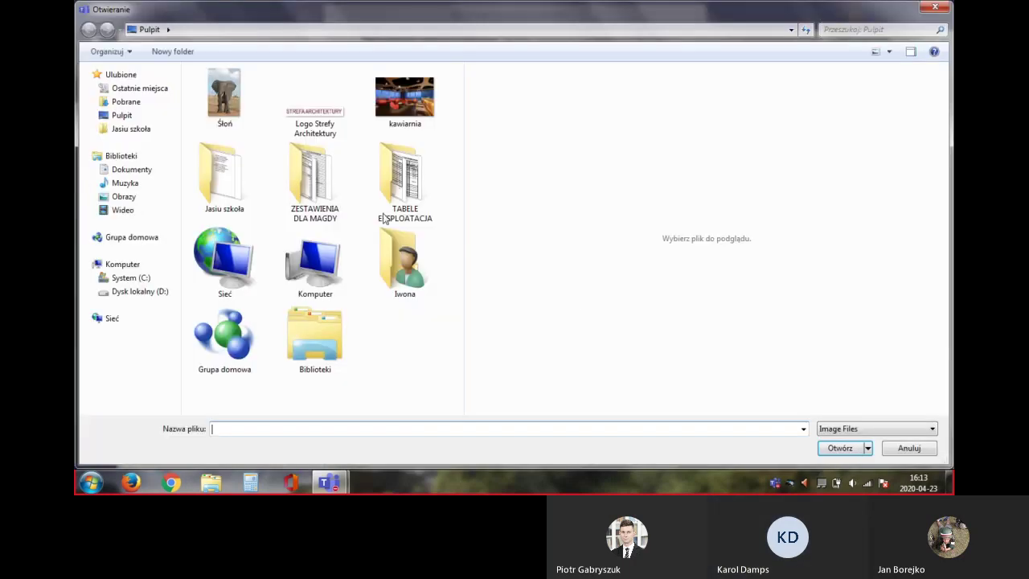
pyautogui.click(230, 108)
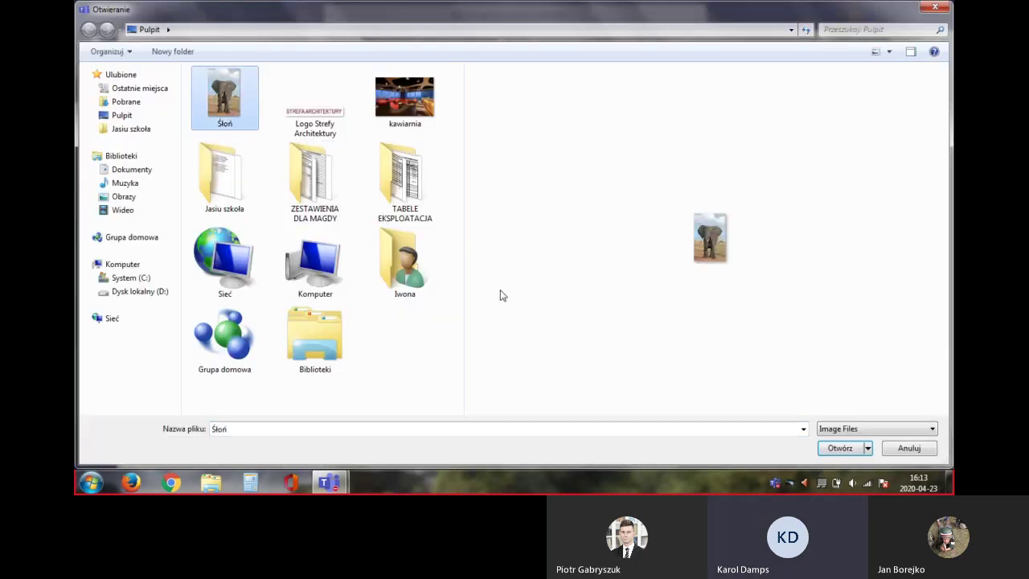
pyautogui.click(850, 454)
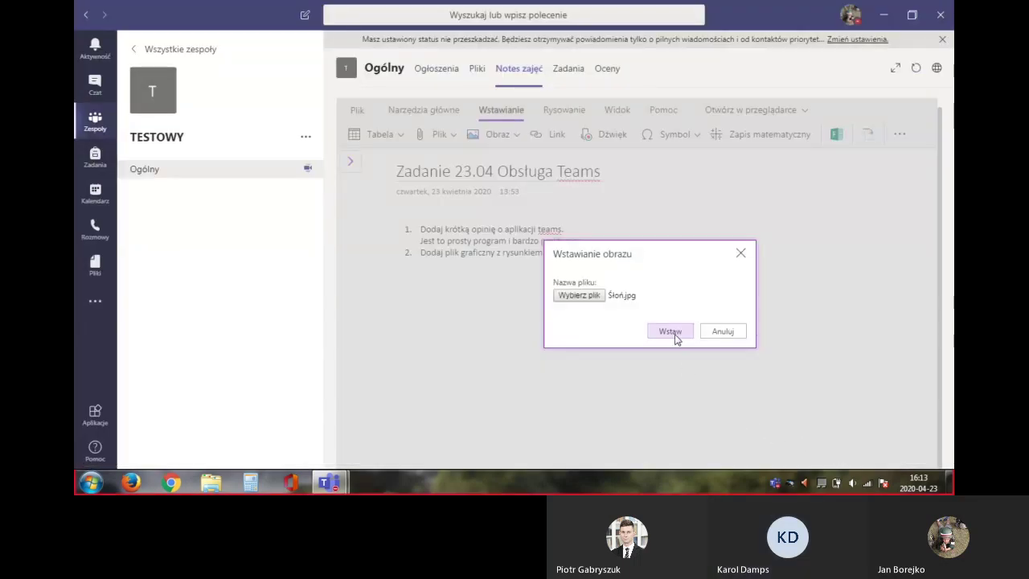
pyautogui.click(672, 333)
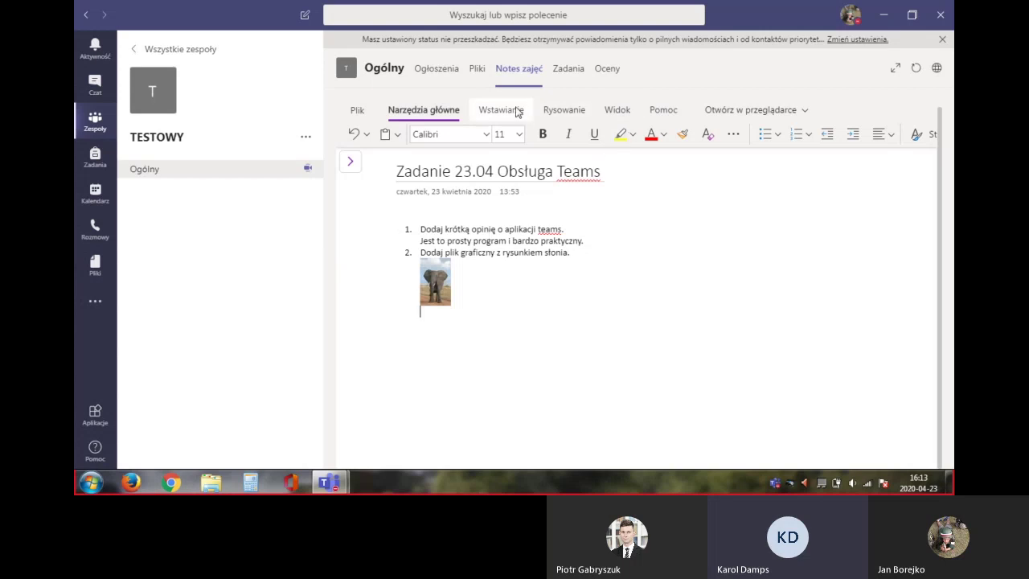
pyautogui.click(437, 290)
# Enlarge the elephant picture, draw a black ink curl over its ear, and show the sections list
pyautogui.moveTo(451, 305); pyautogui.dragTo(534, 396)
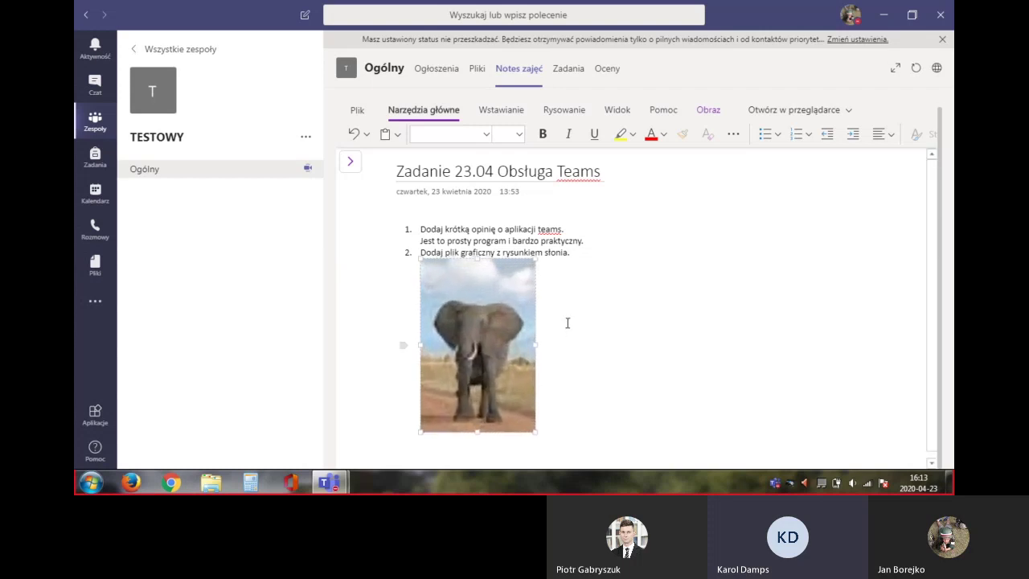
pyautogui.click(564, 110)
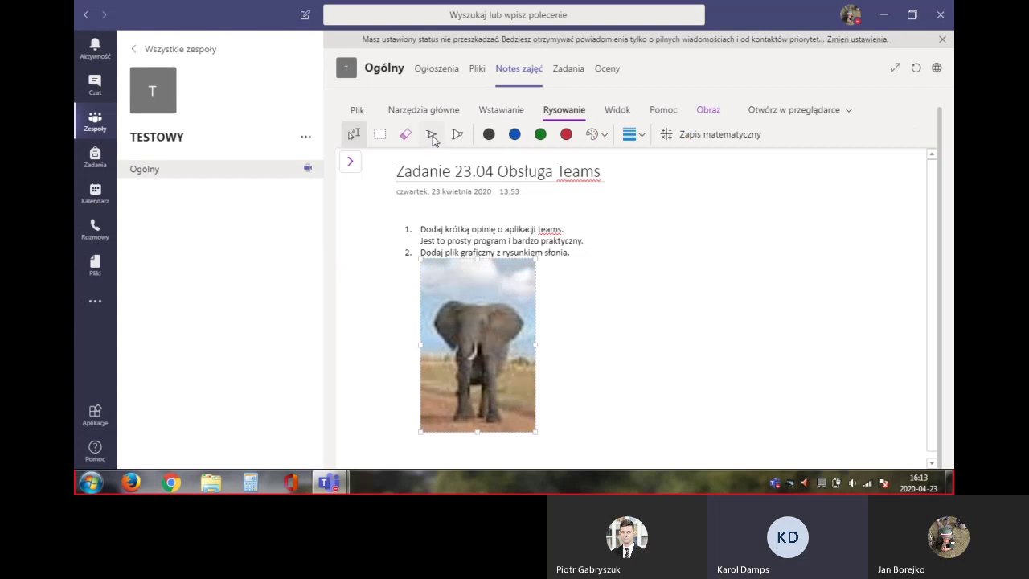
pyautogui.click(430, 134)
pyautogui.click(489, 135)
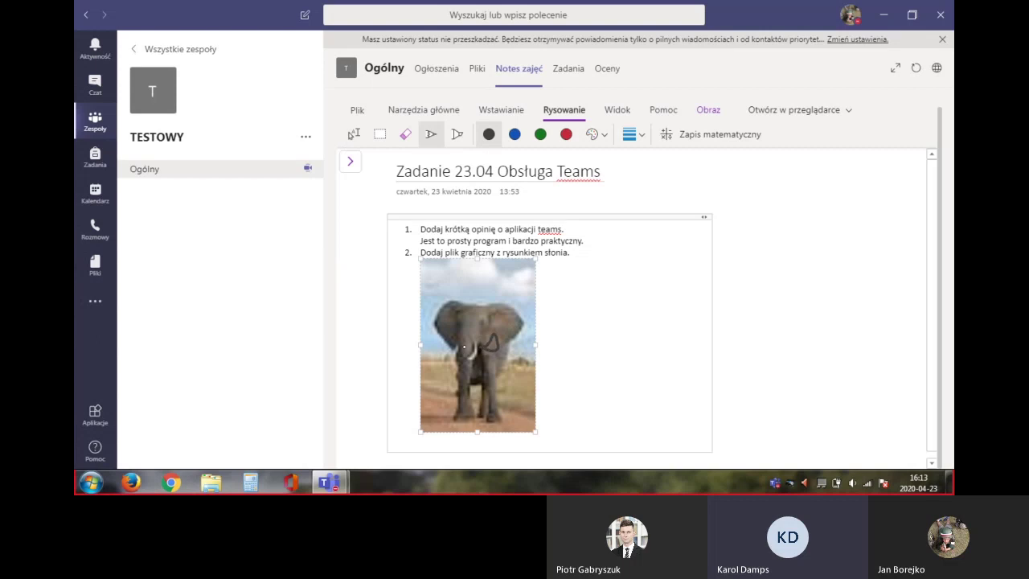
pyautogui.moveTo(458, 345)
pyautogui.mouseDown()
pyautogui.moveTo(435, 332)
pyautogui.moveTo(452, 352)
pyautogui.mouseUp()
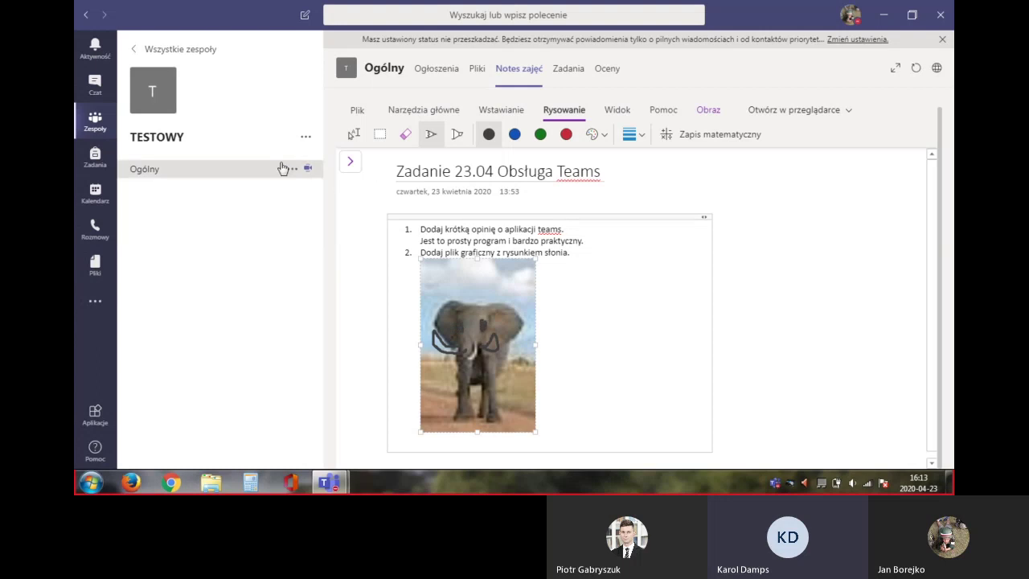
pyautogui.click(351, 167)
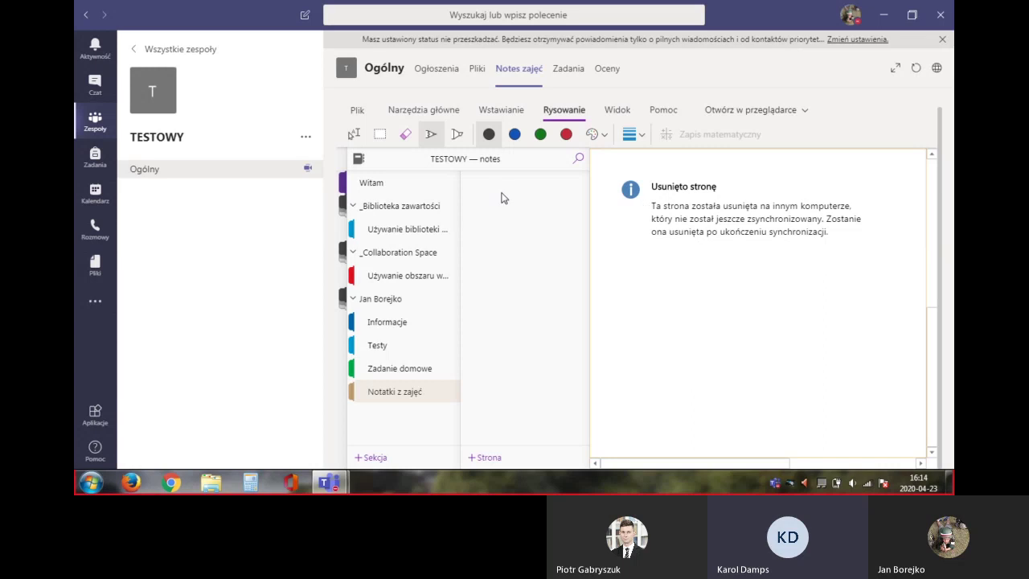
# Add a new page to the Notatki z zajęć section
pyautogui.click(426, 399)
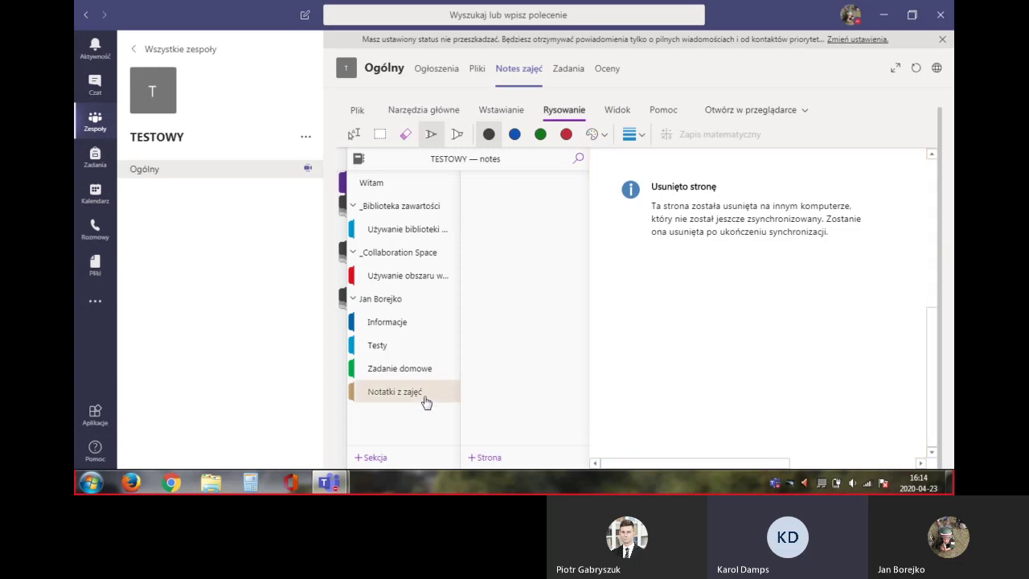
pyautogui.rightClick(426, 400)
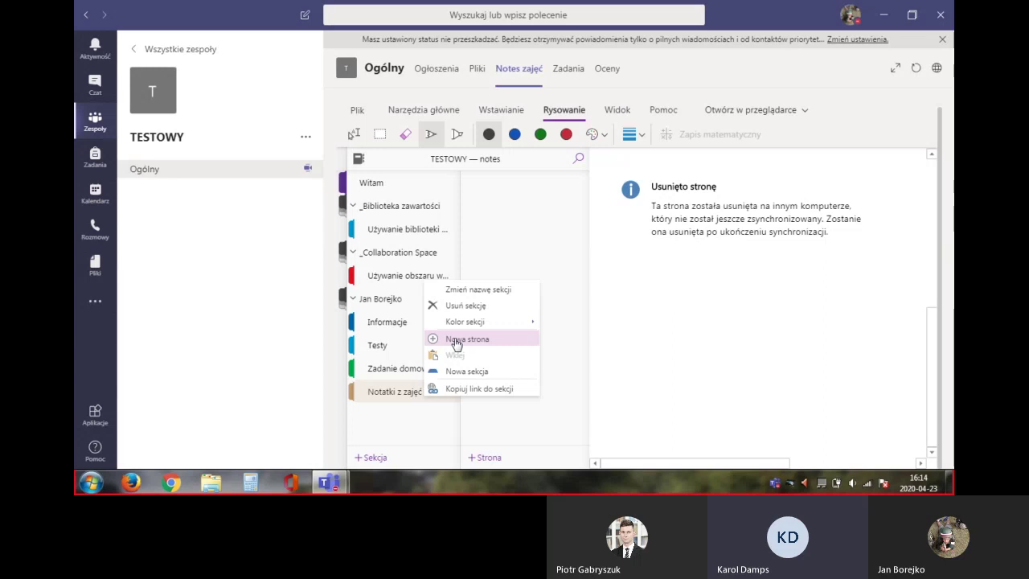
pyautogui.click(456, 340)
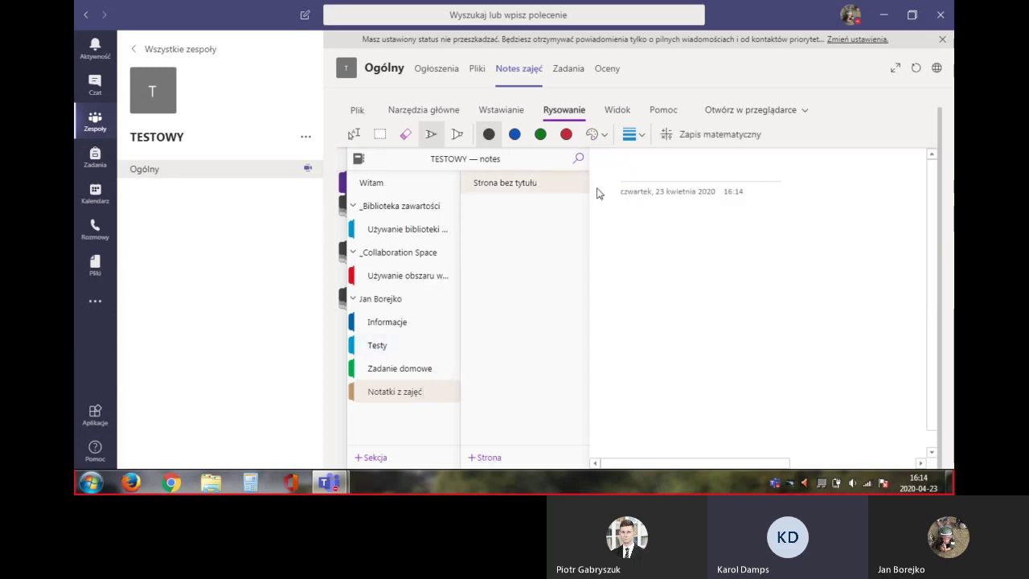
pyautogui.click(675, 180)
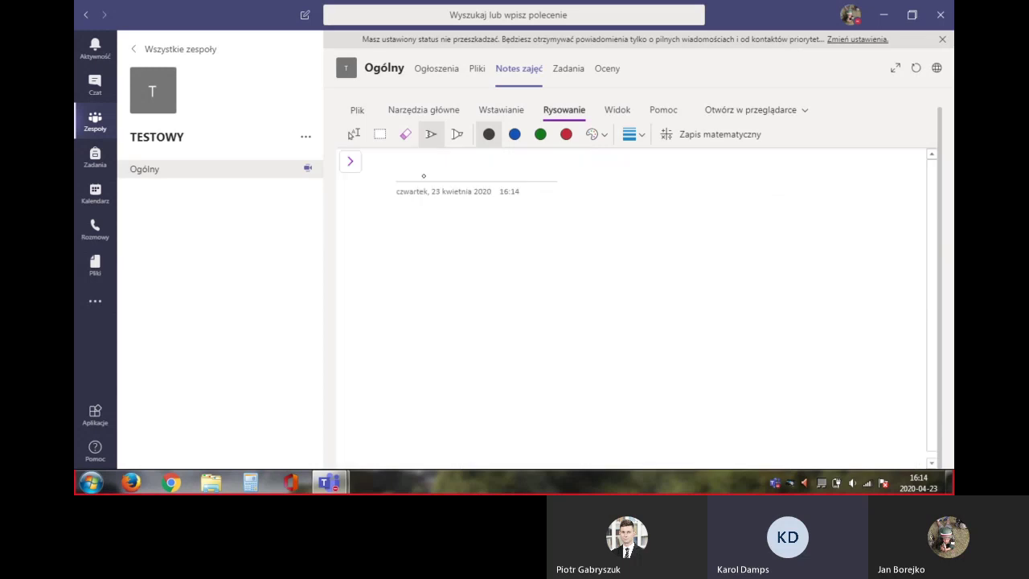
pyautogui.click(406, 113)
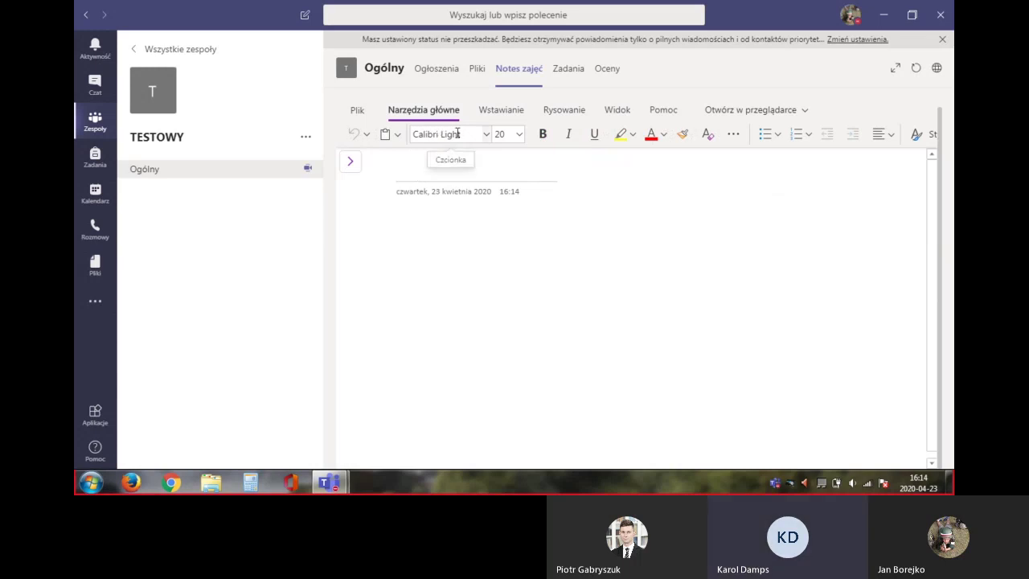
pyautogui.click(347, 160)
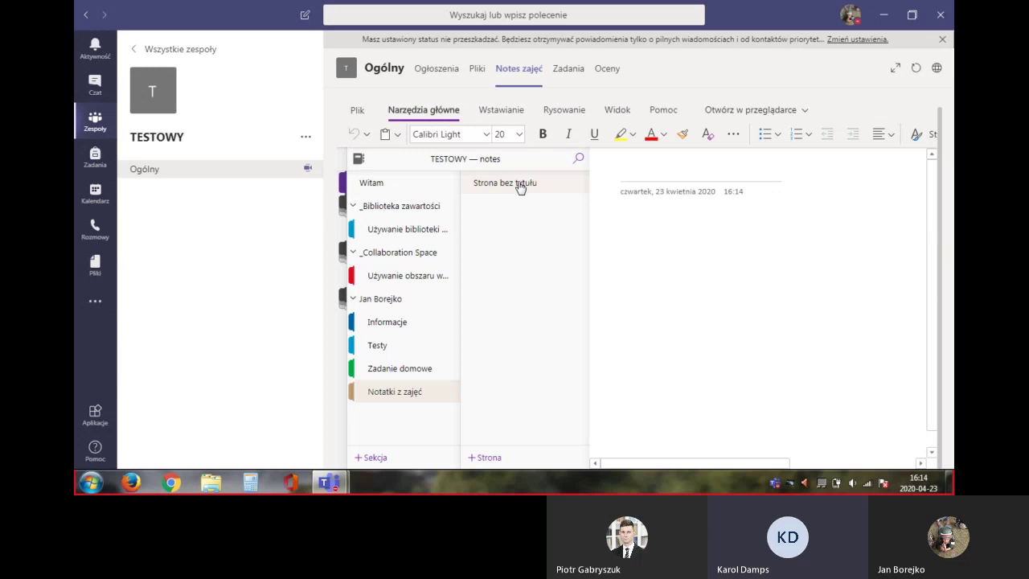
pyautogui.click(654, 176)
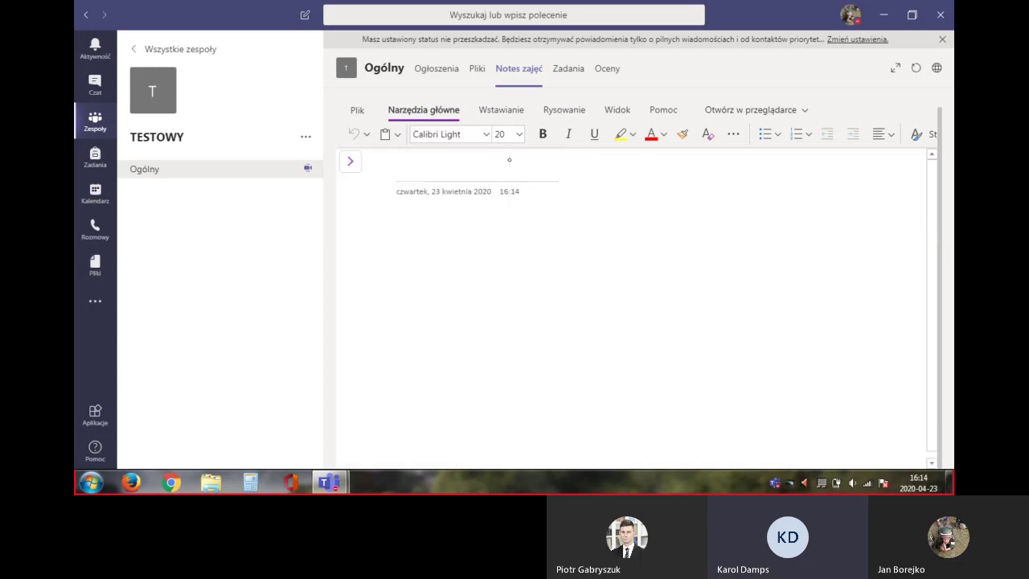
pyautogui.click(561, 110)
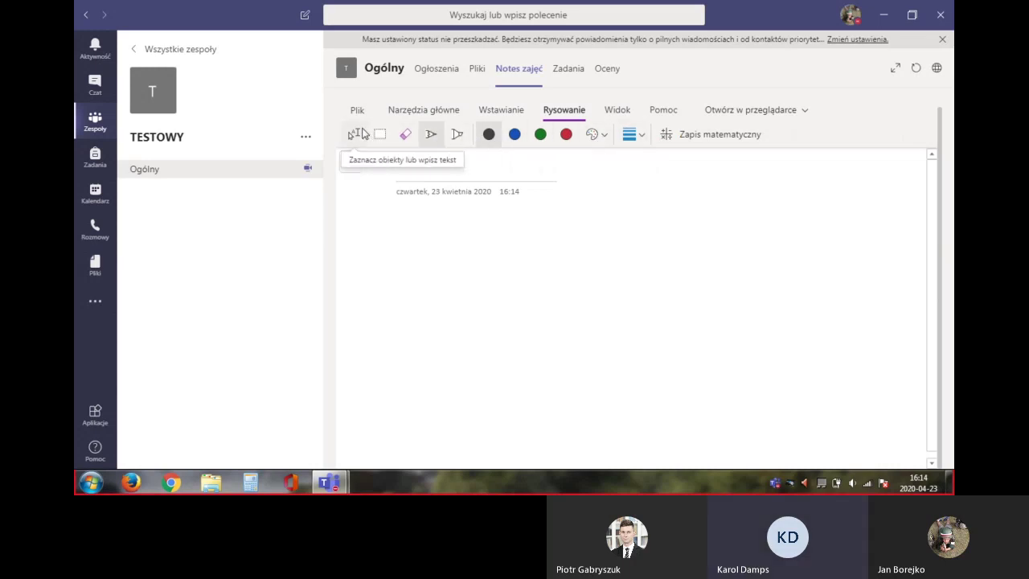
pyautogui.click(360, 134)
# Title the page 'Temat: Aplikacja Teams' and write 'Notatka itd...' in its body
pyautogui.click(423, 110)
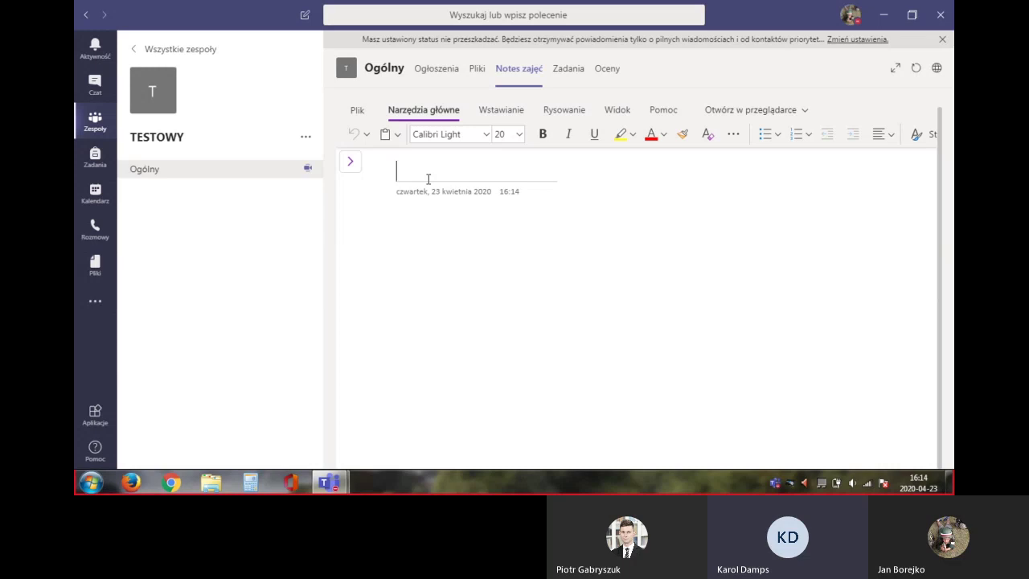
pyautogui.write('Temat')
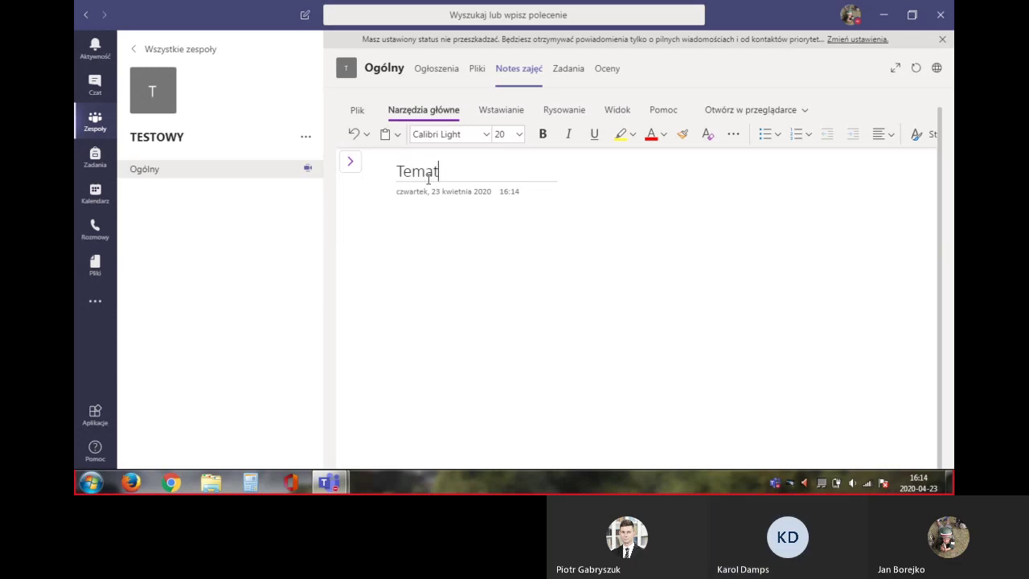
pyautogui.write(': Aplikacja ')
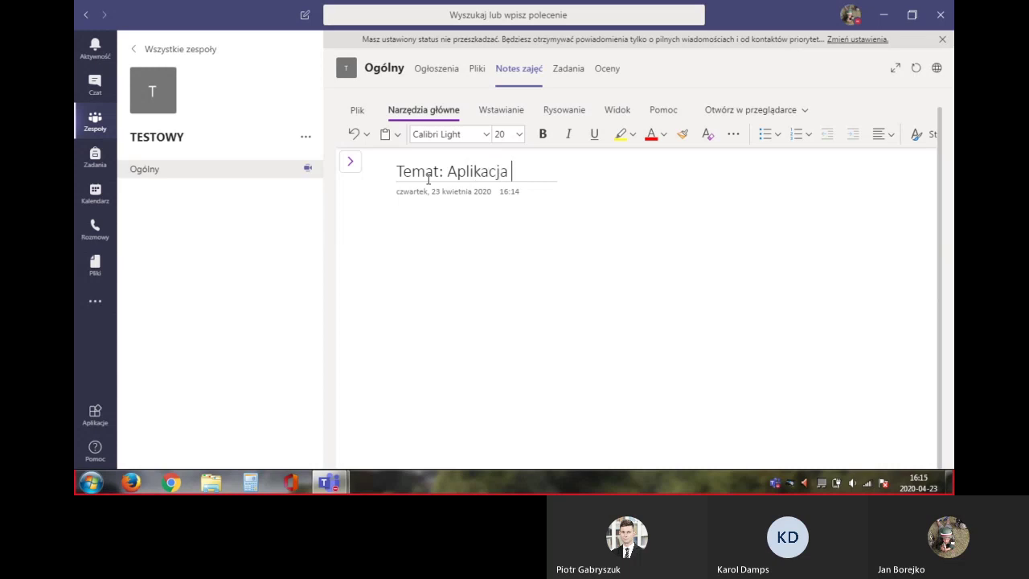
pyautogui.write('Teams')
pyautogui.press('Return')
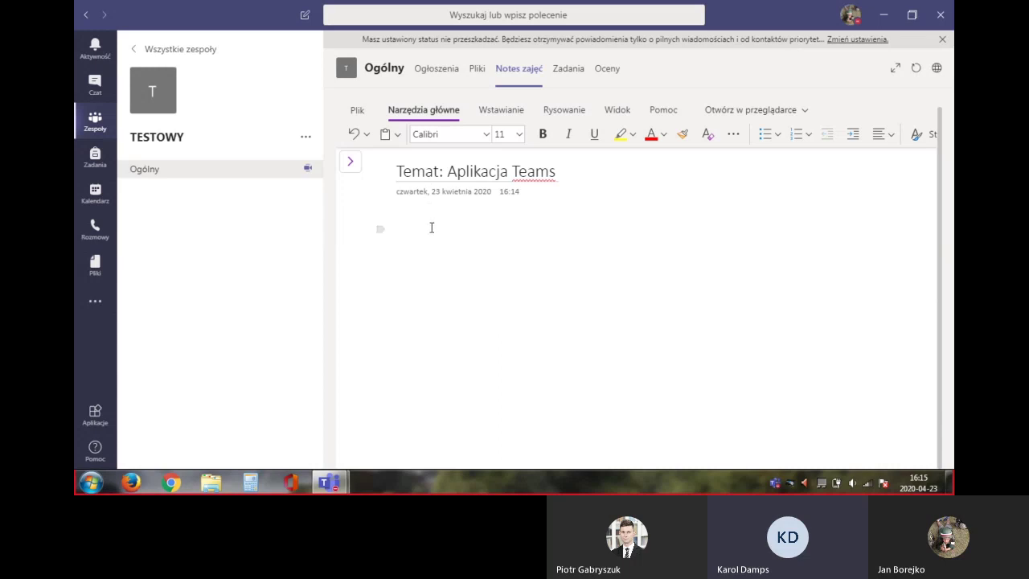
pyautogui.write('Not')
pyautogui.write('at')
pyautogui.write('ka')
pyautogui.write(' 1')
pyautogui.write('td...')
pyautogui.click(351, 163)
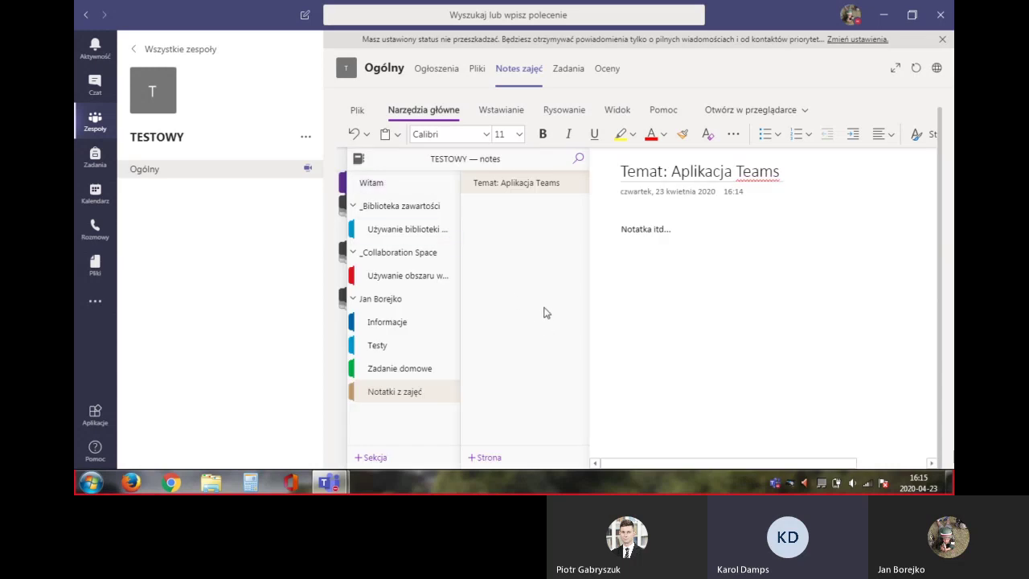
# Open the 23.04 Tutorial assignment from the Zadania tab and begin adding work
pyautogui.click(565, 70)
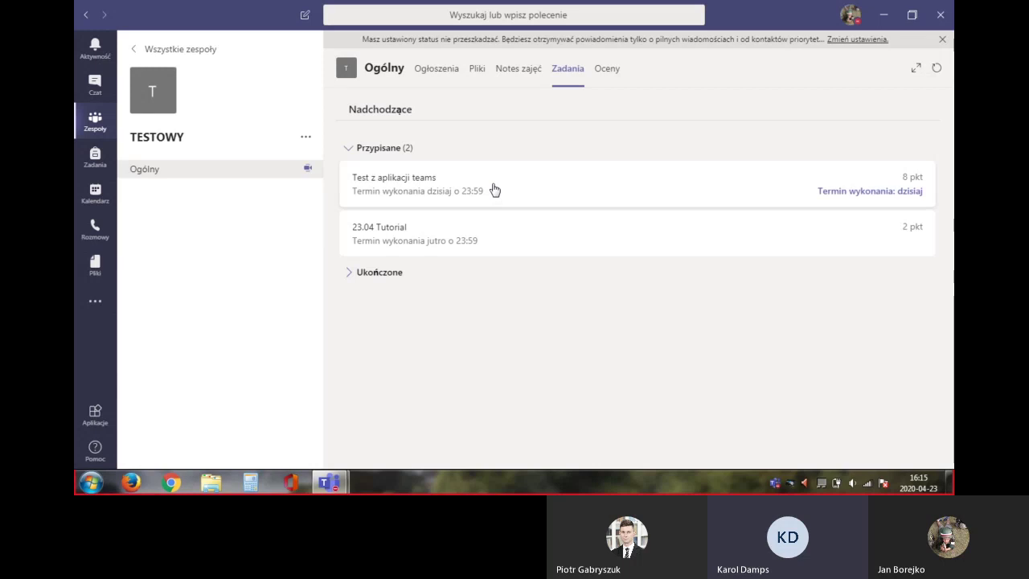
pyautogui.click(480, 240)
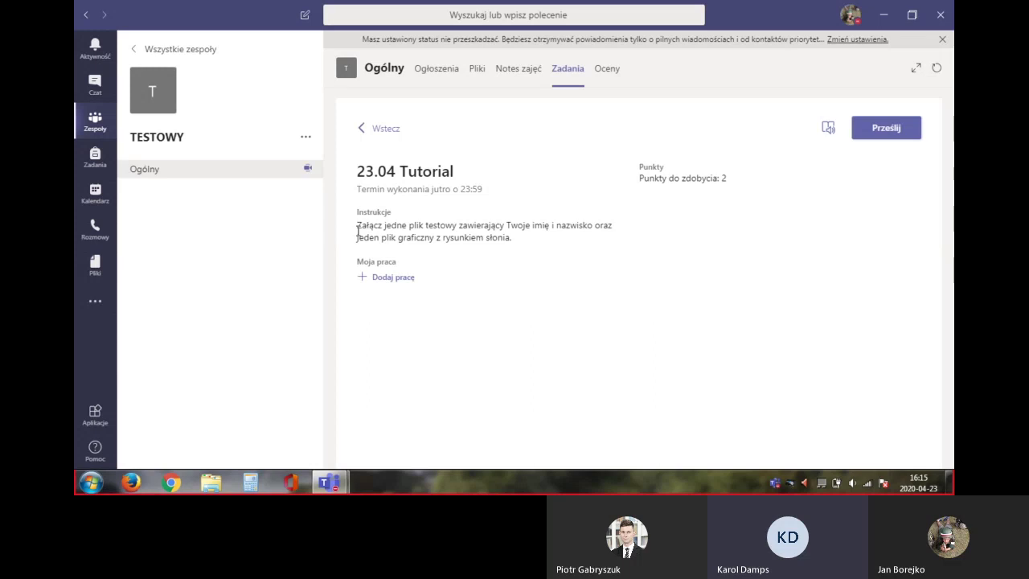
pyautogui.click(366, 227)
pyautogui.click(387, 281)
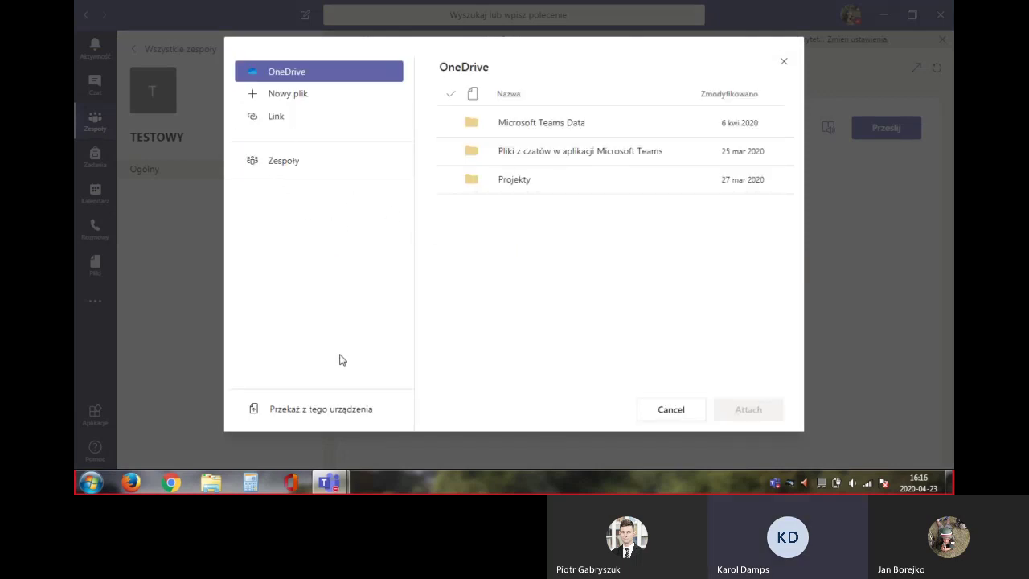
# Create a new Word document named Imię, attach it to the assignment, and open it
pyautogui.click(362, 410)
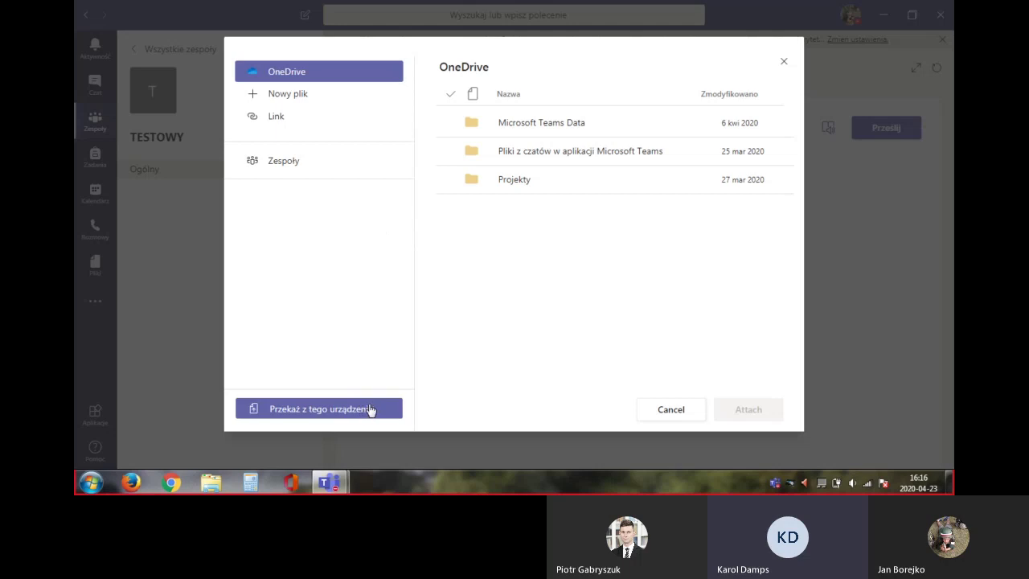
pyautogui.click(285, 97)
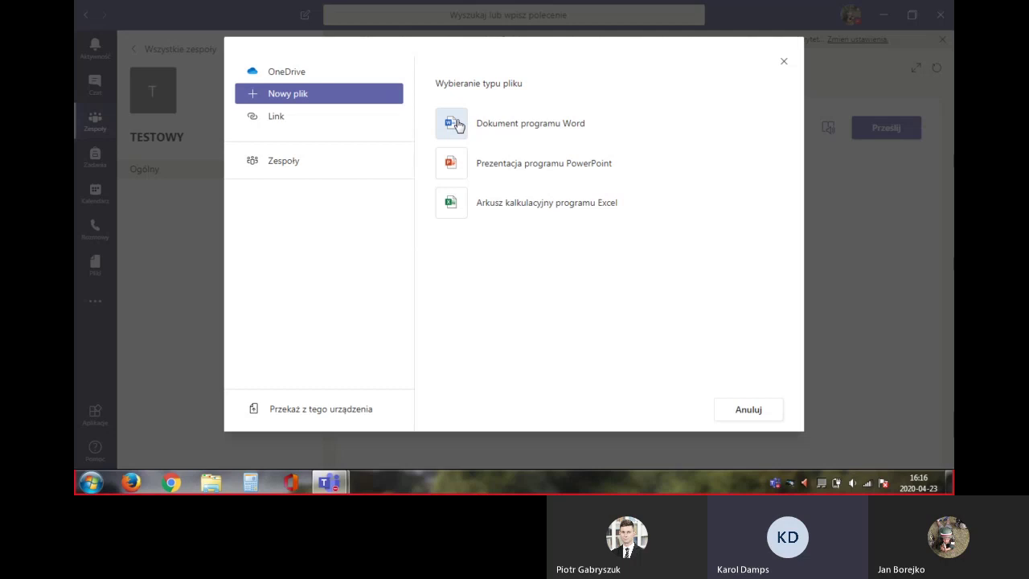
pyautogui.click(454, 124)
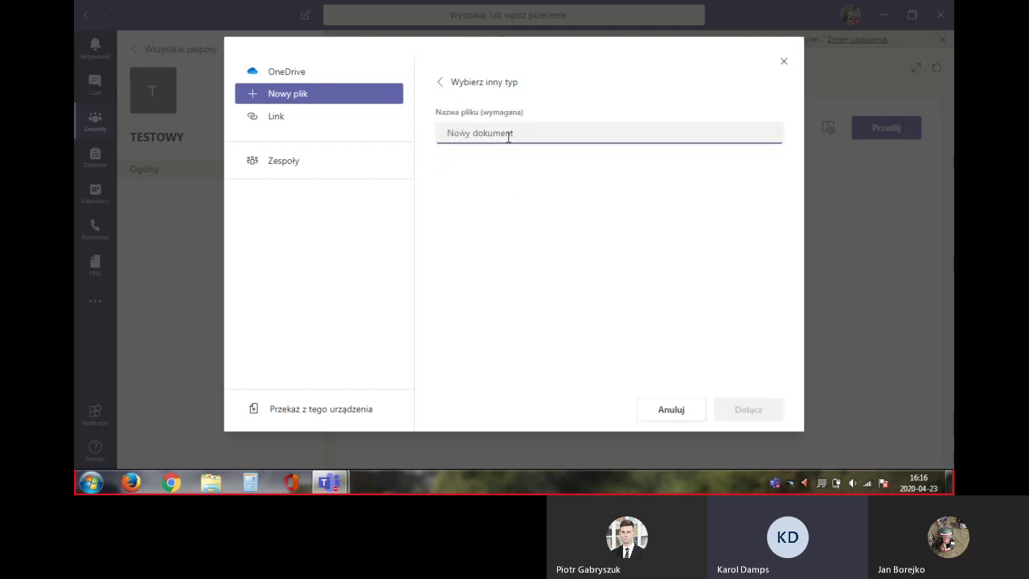
pyautogui.write('Tutoria')
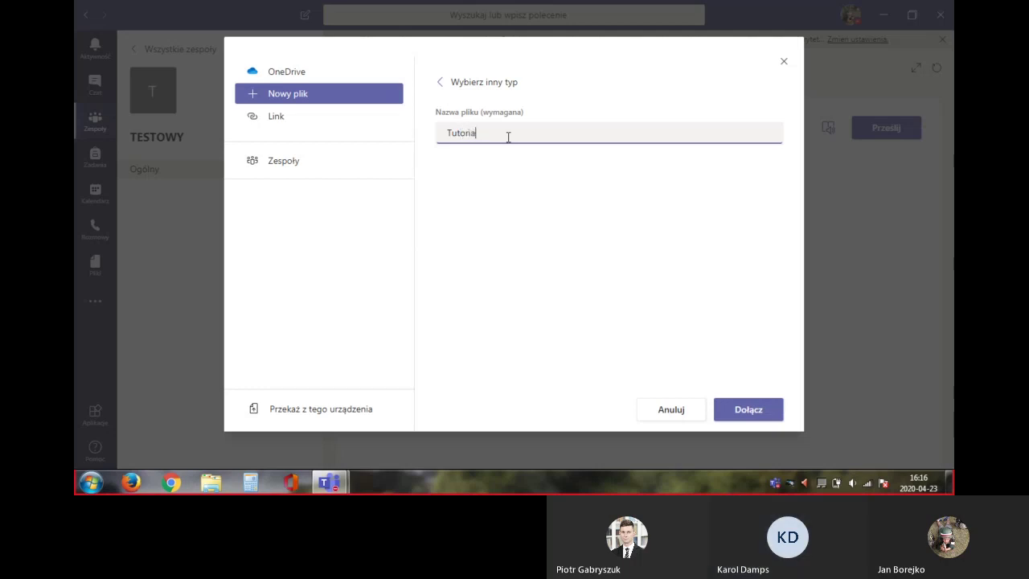
pyautogui.write('l')
pyautogui.press('BackSpace')
pyautogui.press('BackSpace')
pyautogui.press('BackSpace')
pyautogui.press('BackSpace')
pyautogui.press('BackSpace')
pyautogui.press('BackSpace')
pyautogui.press('BackSpace')
pyautogui.press('BackSpace')
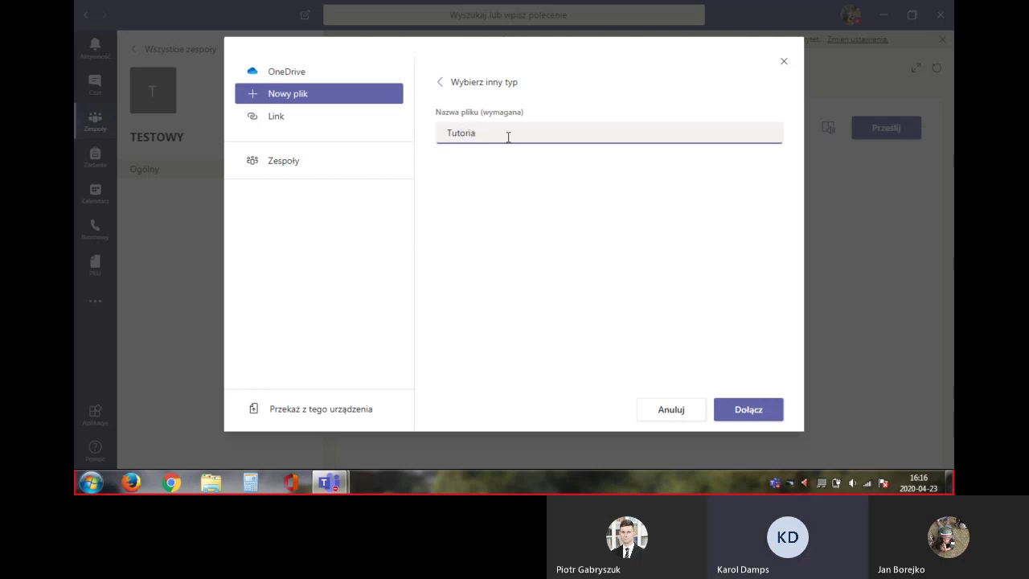
pyautogui.write('Imie')
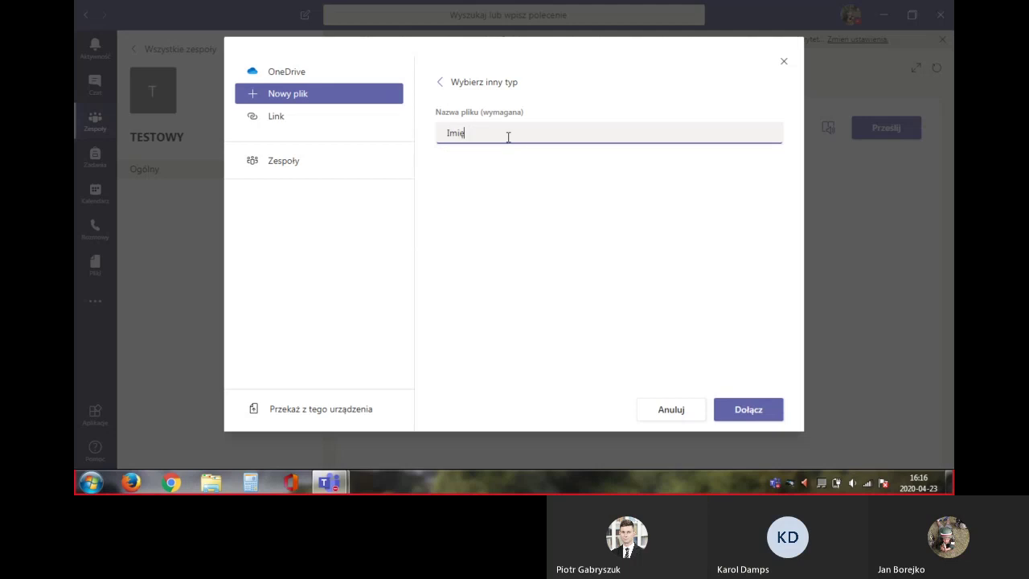
pyautogui.click(752, 413)
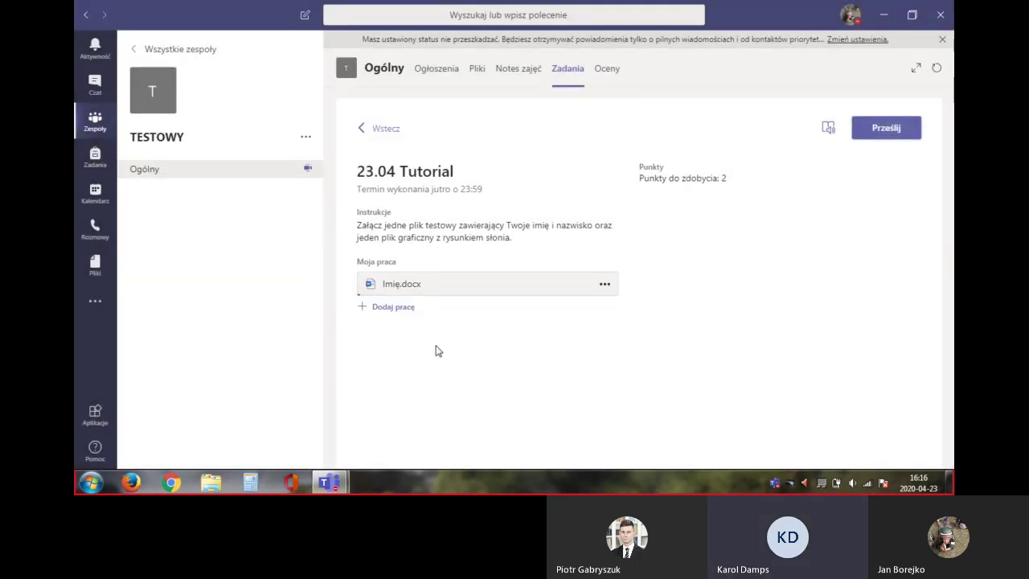
pyautogui.click(410, 291)
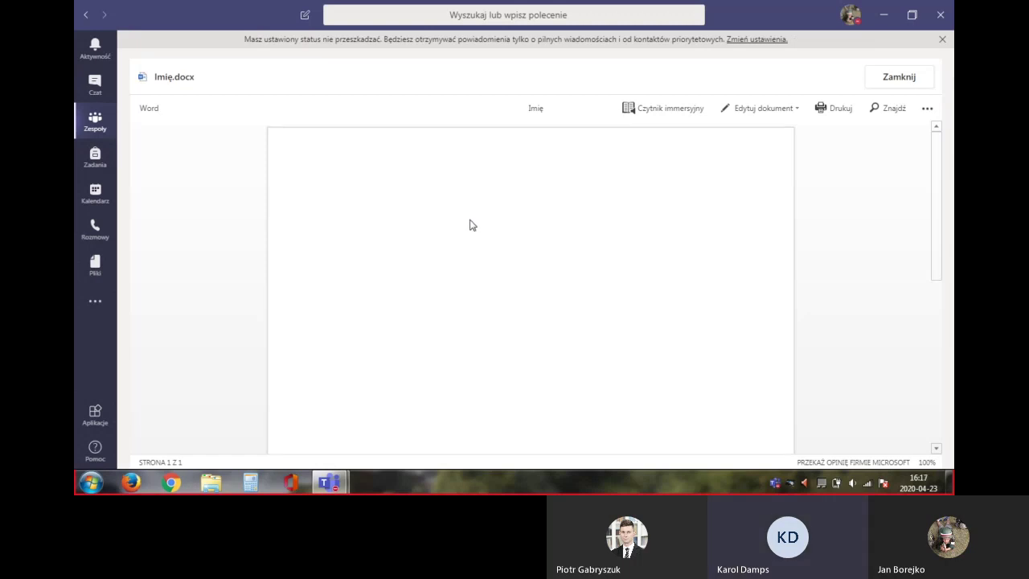
# Edit Imię.docx in the browser, type the student's full name centred, then close it
pyautogui.click(758, 110)
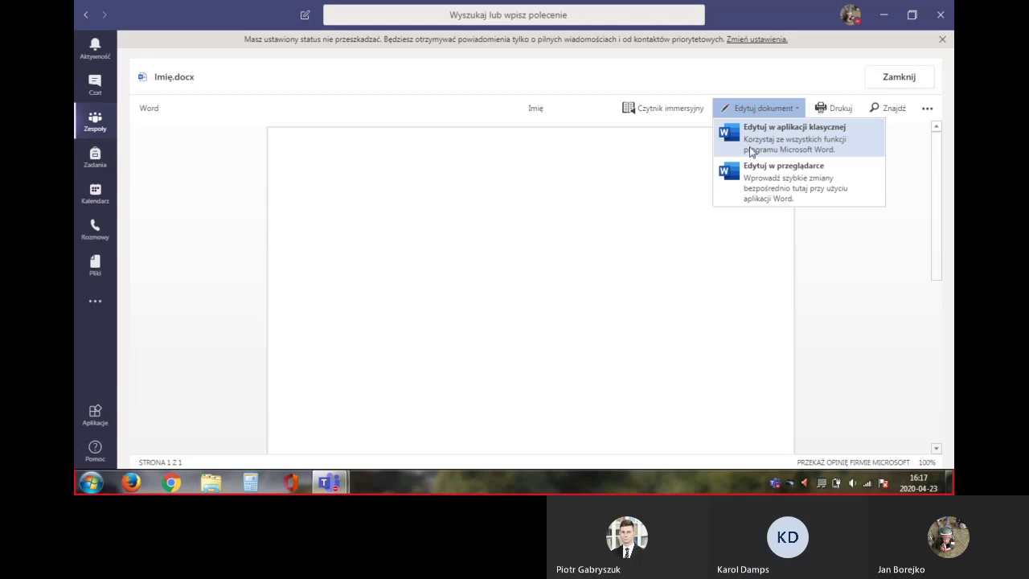
pyautogui.click(748, 185)
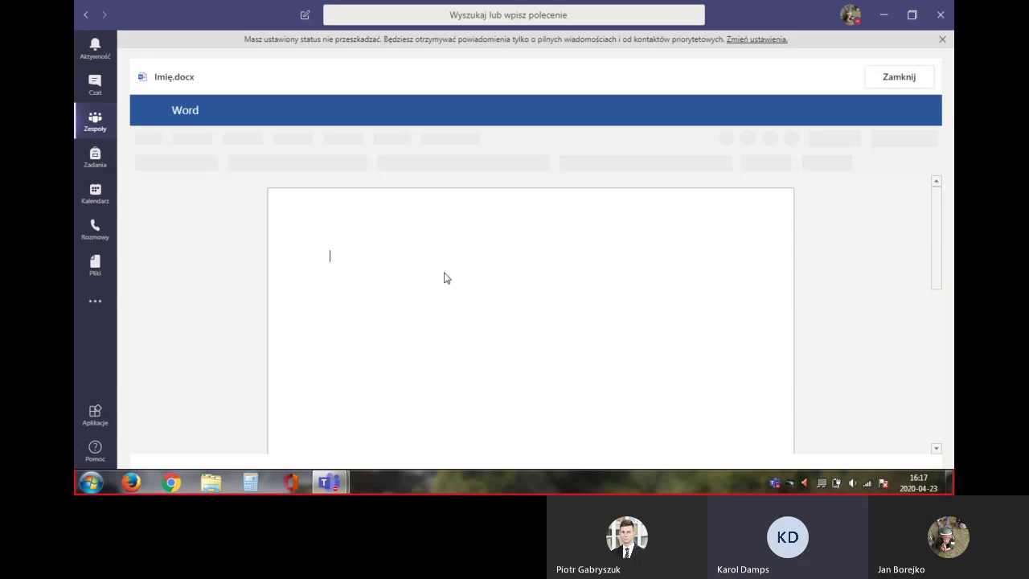
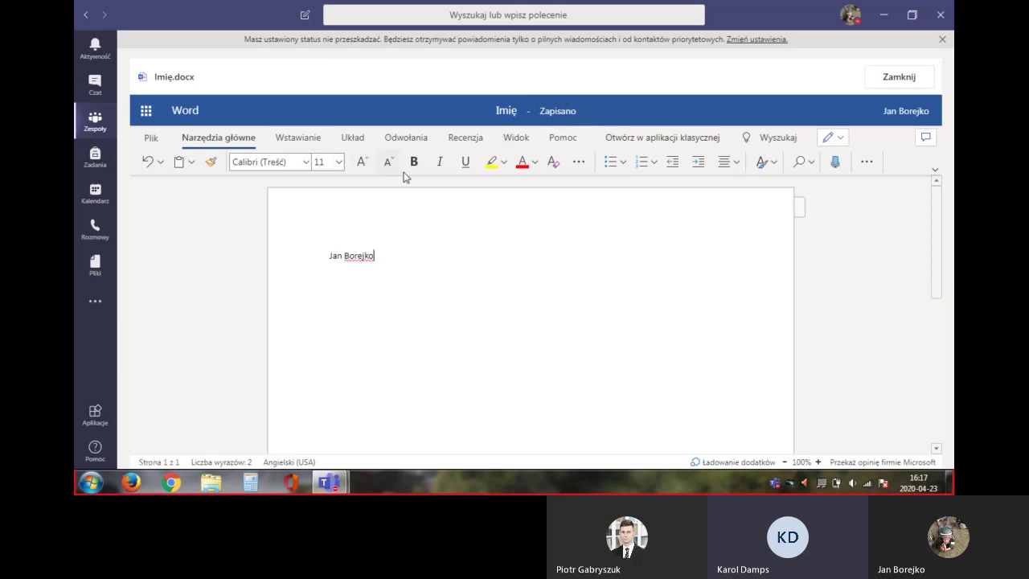
pyautogui.click(726, 162)
pyautogui.click(753, 214)
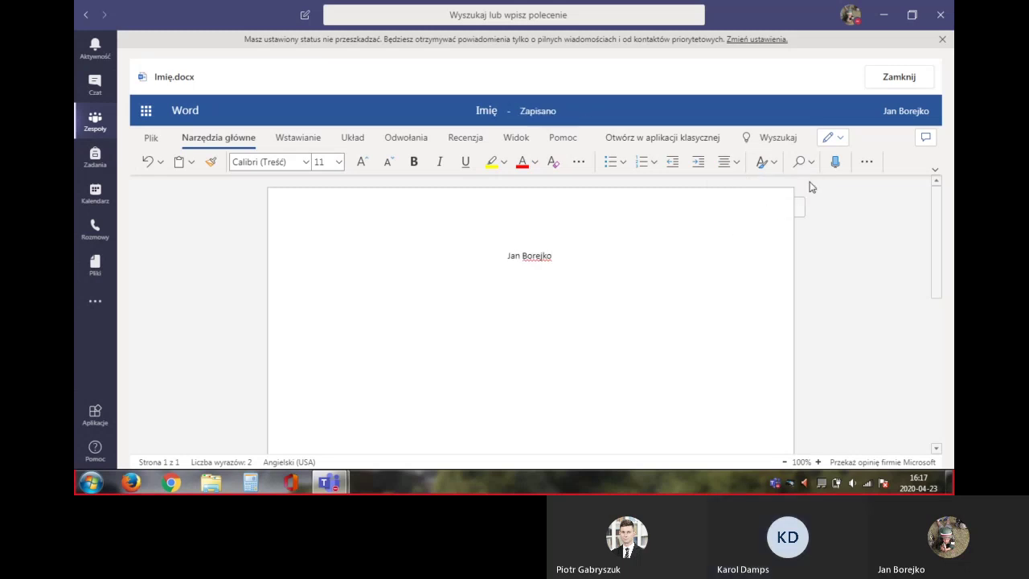
pyautogui.click(913, 81)
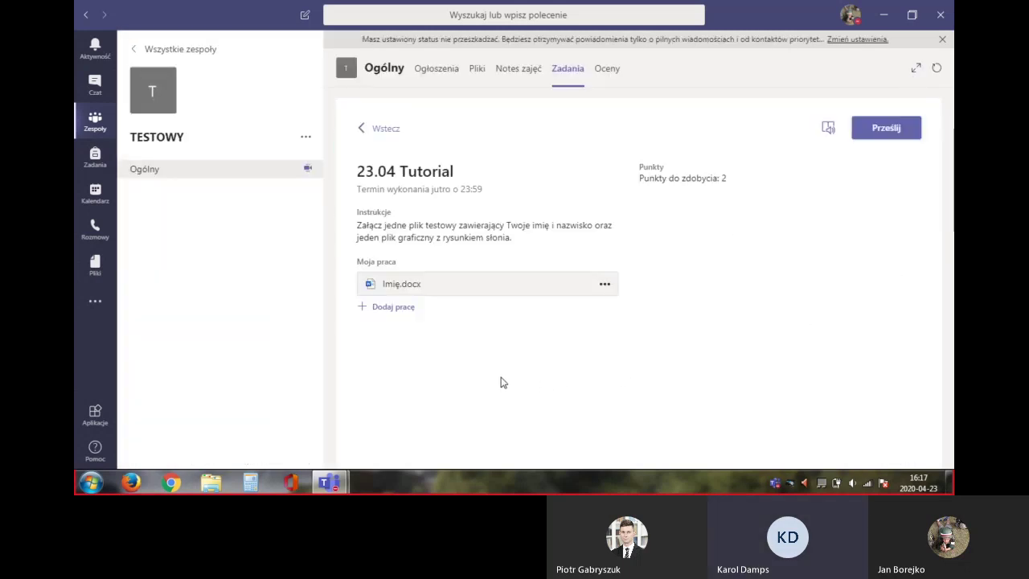
pyautogui.click(371, 311)
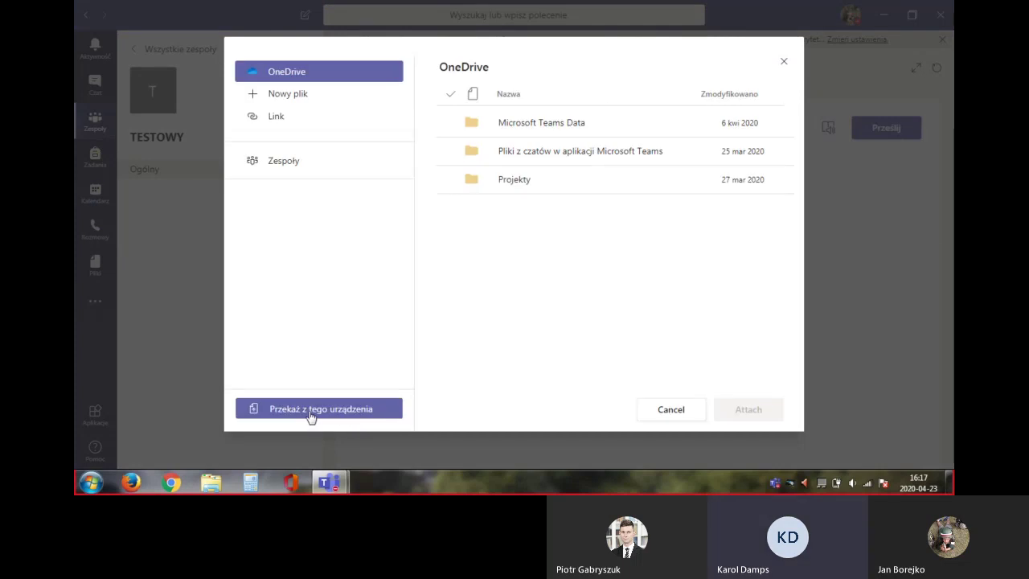
# Upload Słoń.jpg from this computer as additional assignment work
pyautogui.click(310, 410)
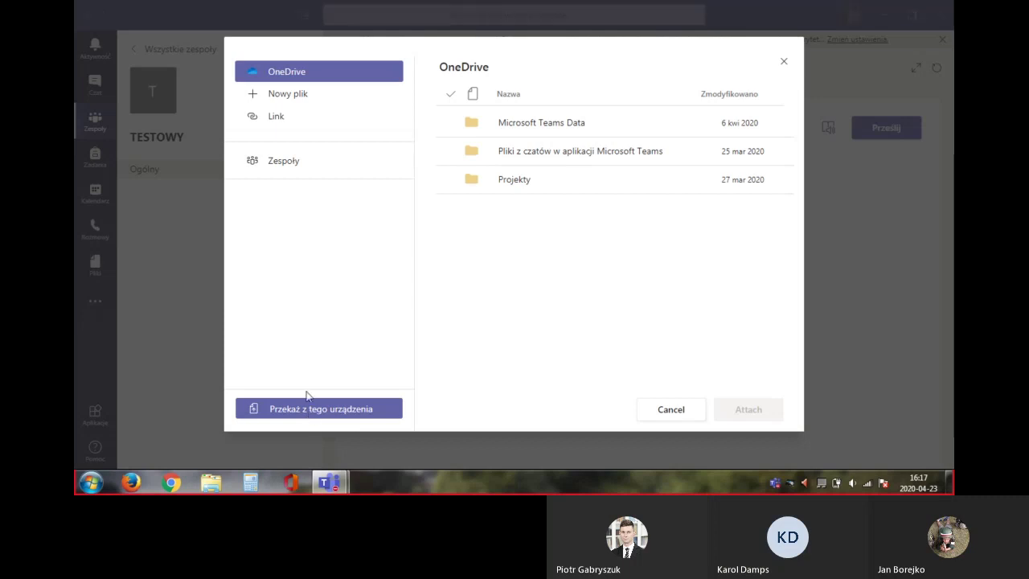
pyautogui.click(227, 103)
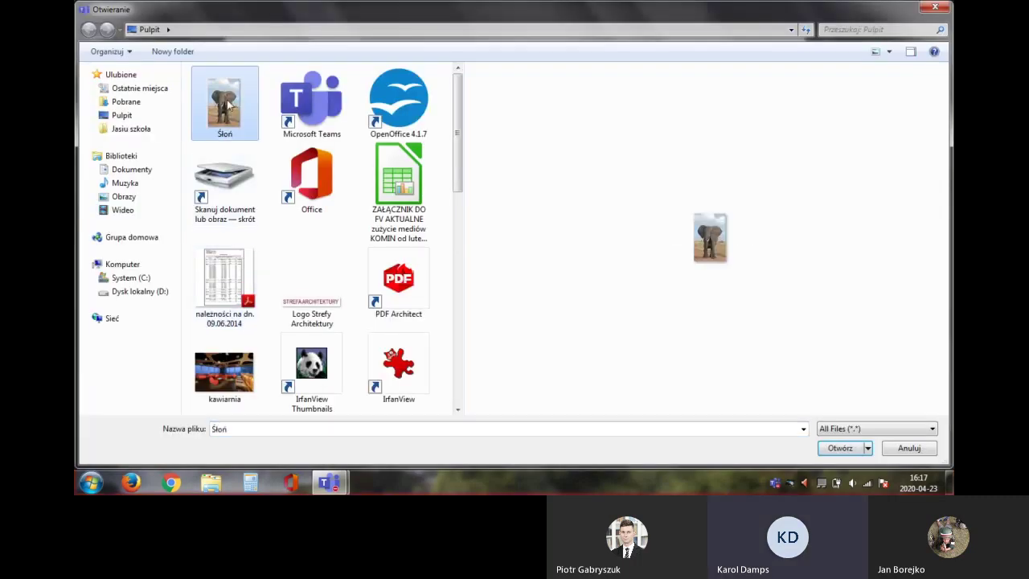
pyautogui.click(840, 448)
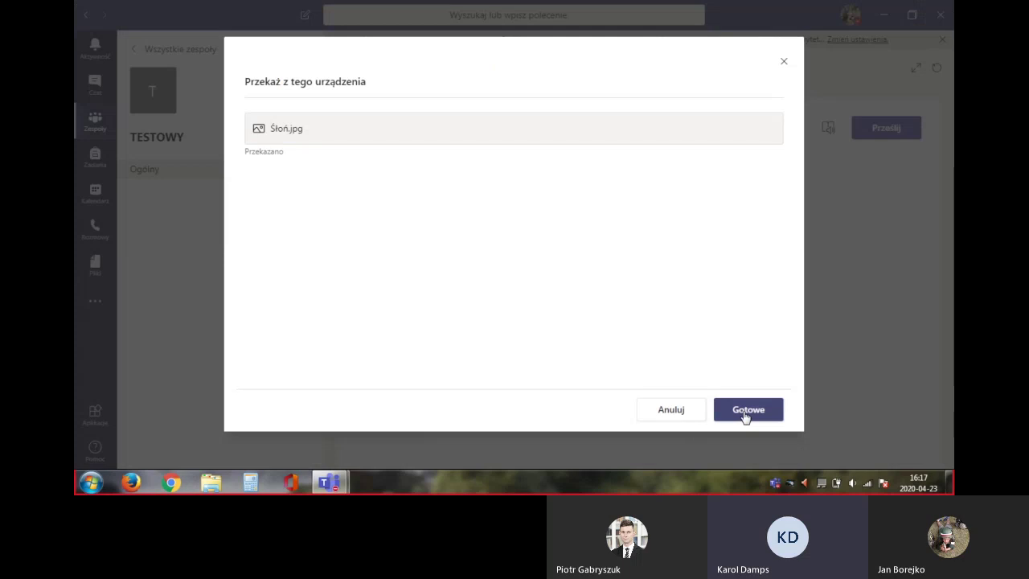
pyautogui.click(746, 413)
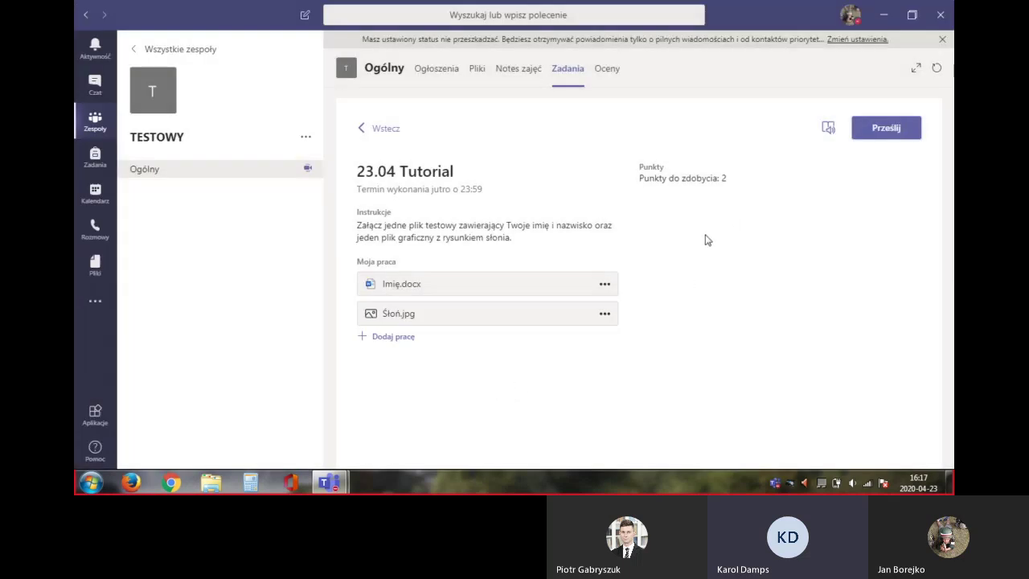
# Hand in the assignment, undo the submission, and hand it in again
pyautogui.click(879, 129)
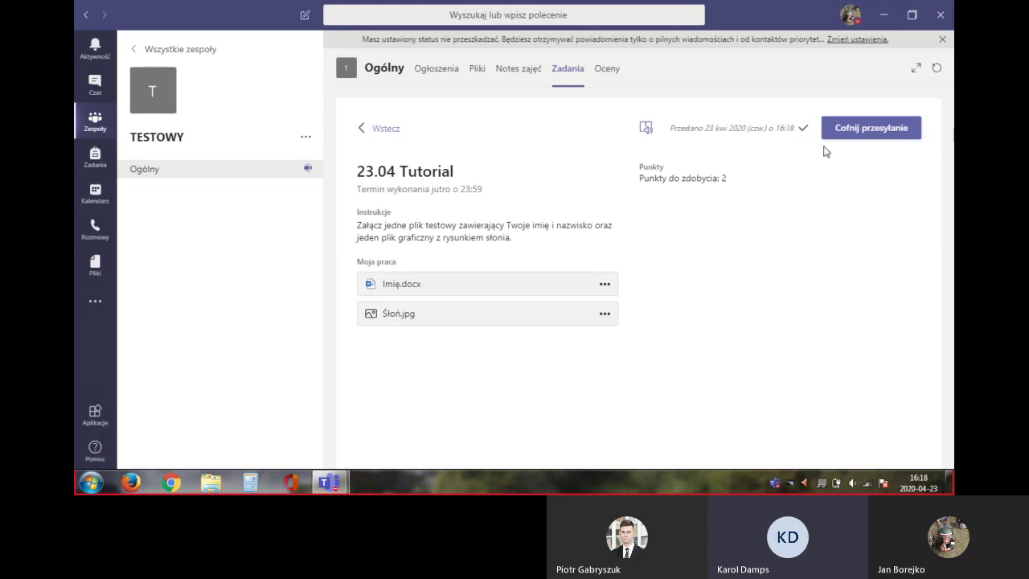
pyautogui.click(877, 132)
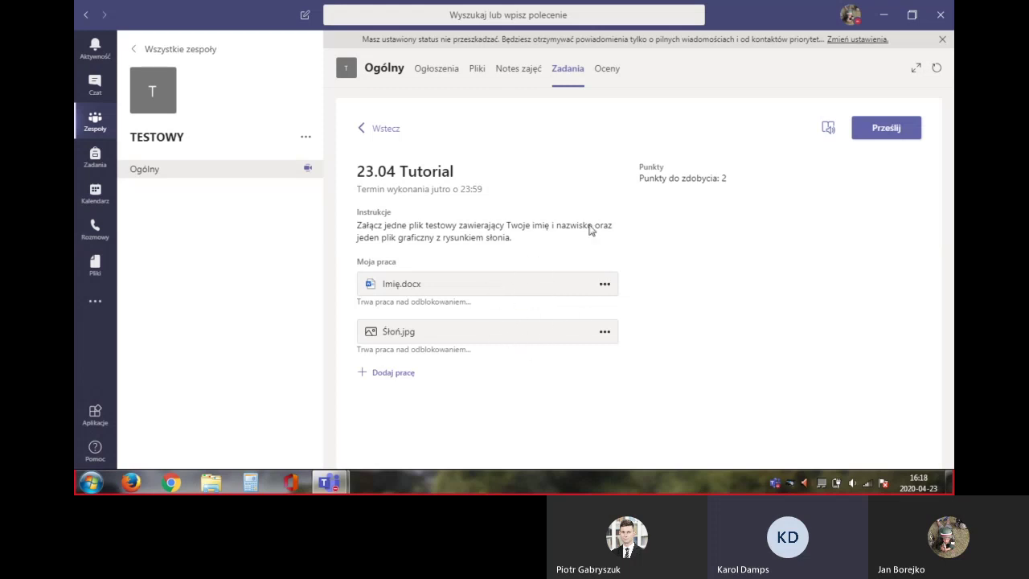
pyautogui.click(905, 131)
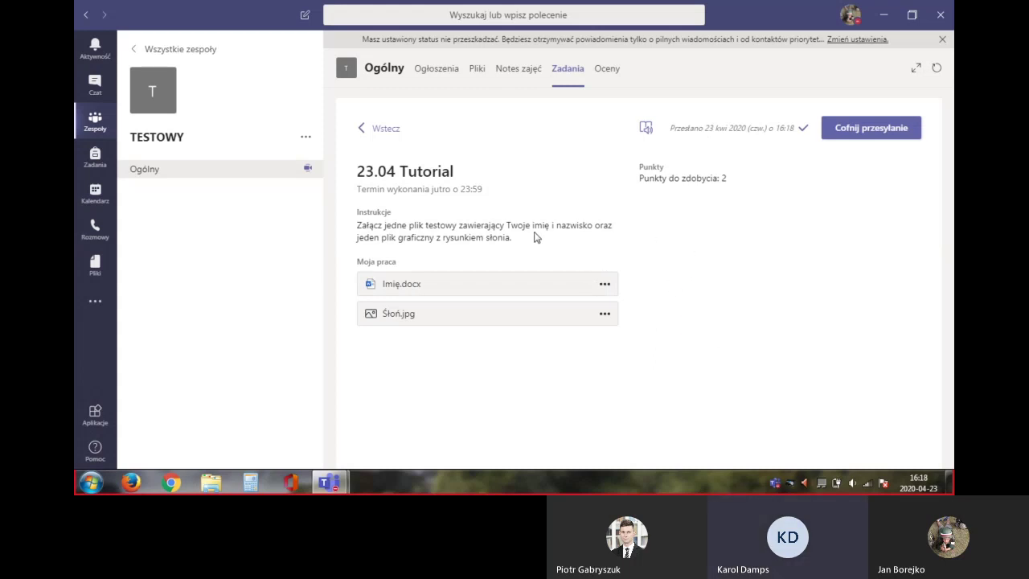
# Return to the assignments list and reopen 23.04 Tutorial to confirm it's turned in
pyautogui.click(376, 135)
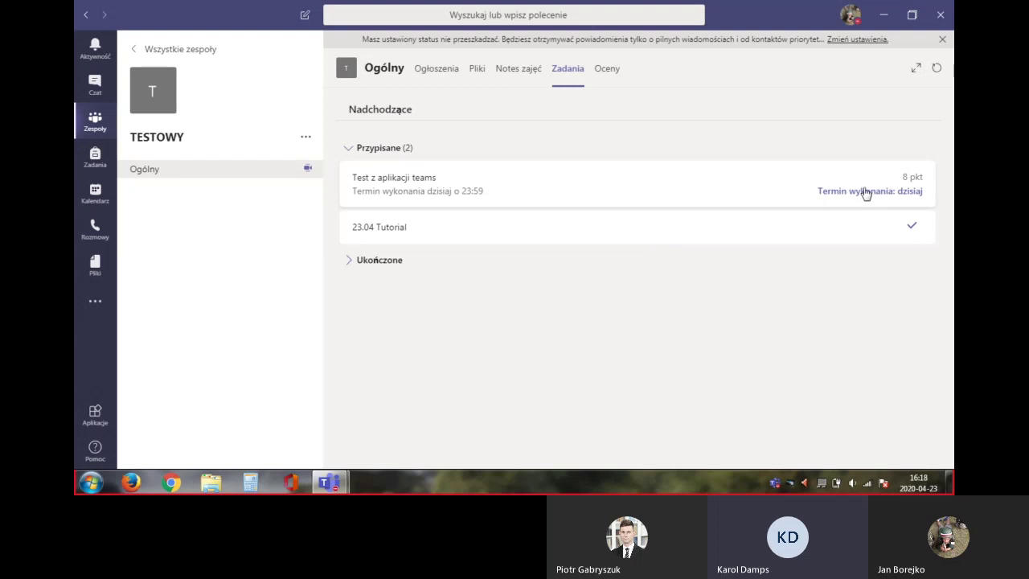
pyautogui.click(826, 231)
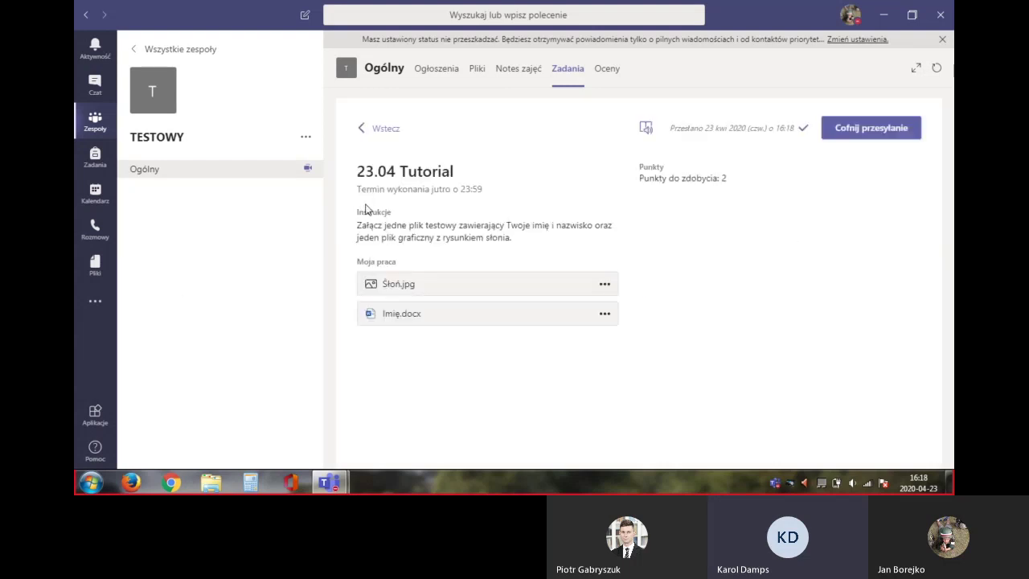
pyautogui.moveTo(431, 194); pyautogui.dragTo(495, 191)
pyautogui.click(497, 195)
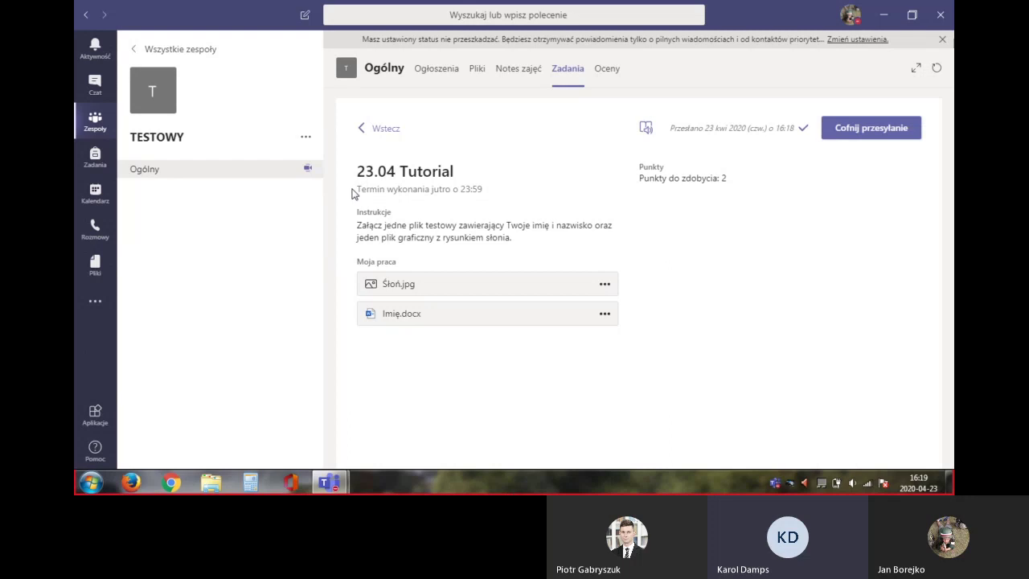
# Back on Zadania, reopen 23.04 Tutorial to see its 2/2 points and 'Świetna praca.' feedback
pyautogui.moveTo(354, 194); pyautogui.dragTo(327, 199)
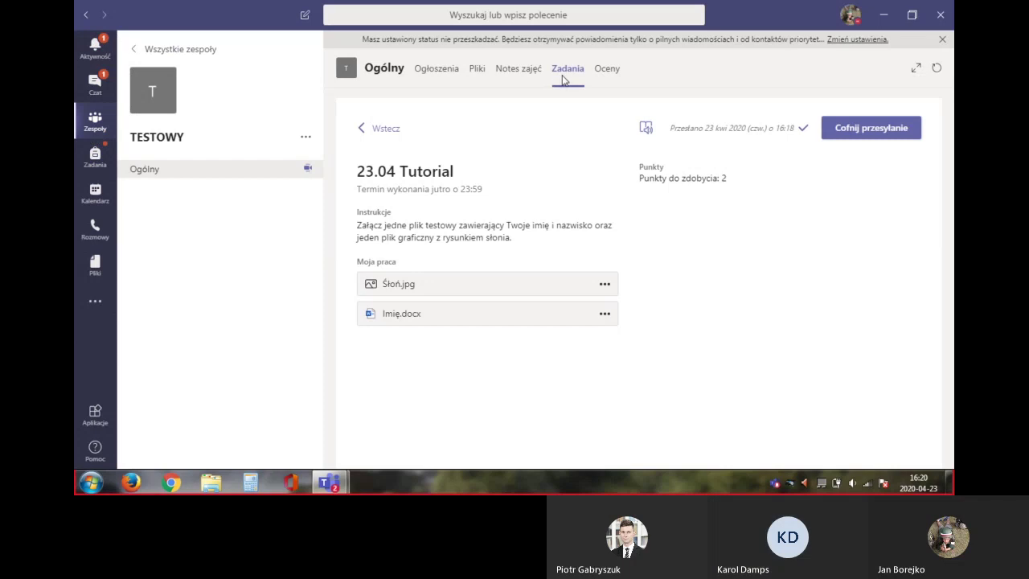
pyautogui.click(375, 128)
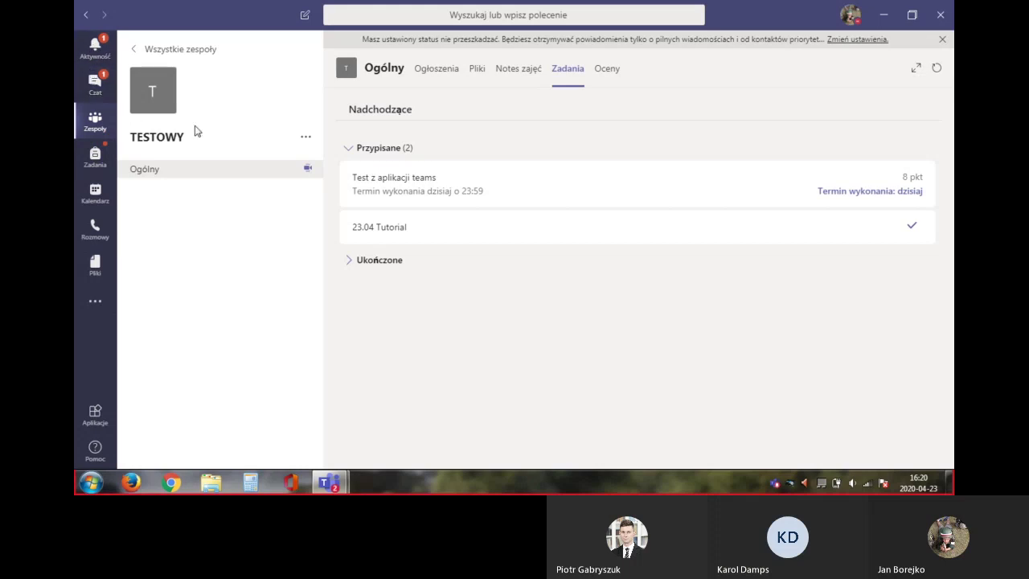
pyautogui.click(494, 238)
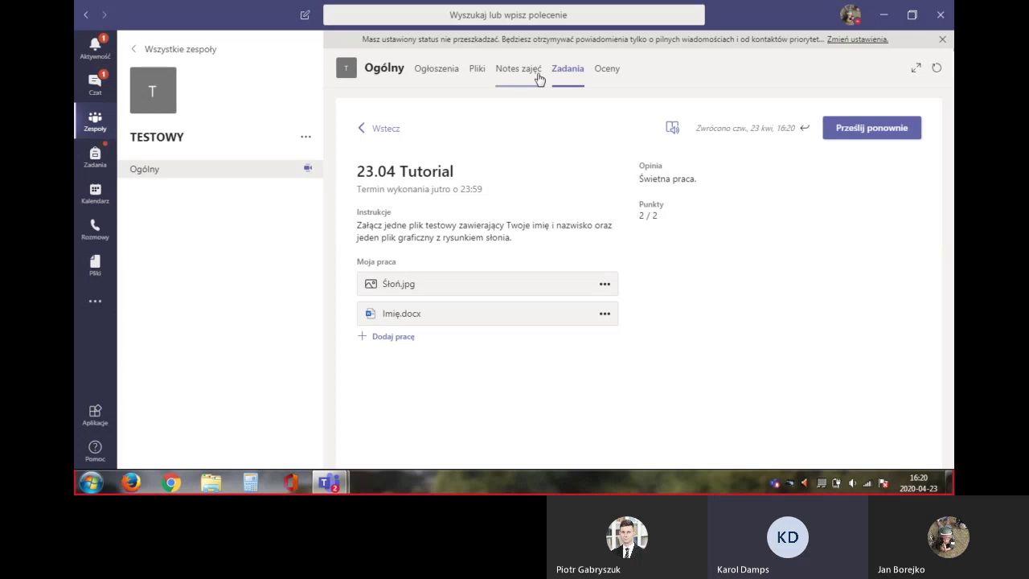
# Open the Test z aplikacji teams assignment and its attached Forms quiz under Moja praca
pyautogui.click(376, 129)
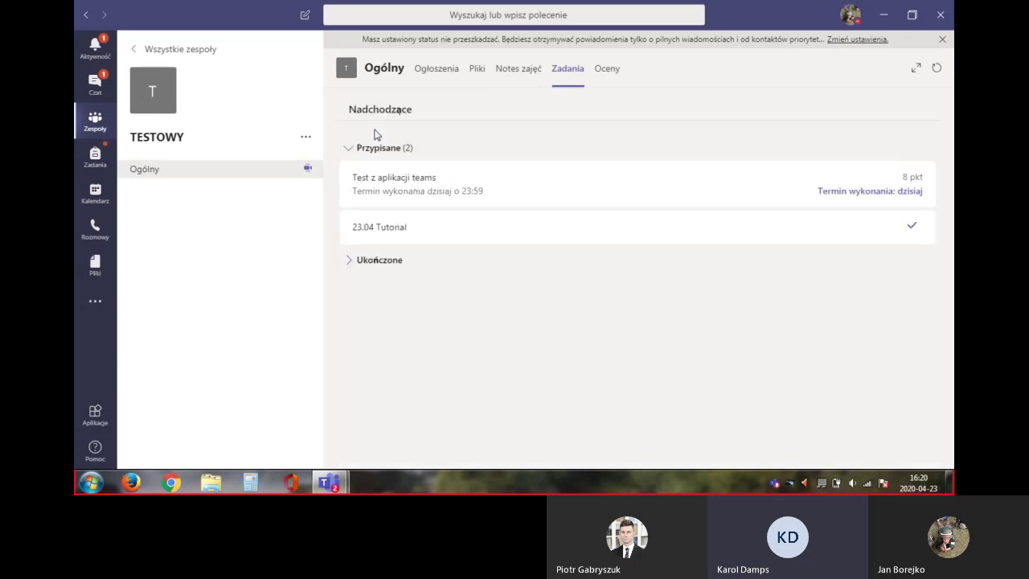
pyautogui.click(562, 190)
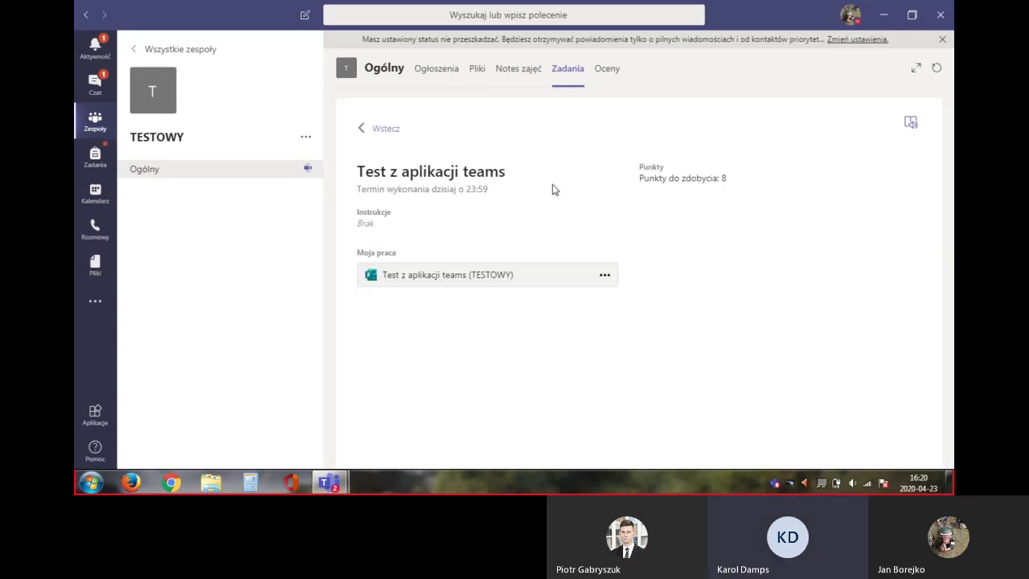
pyautogui.click(433, 279)
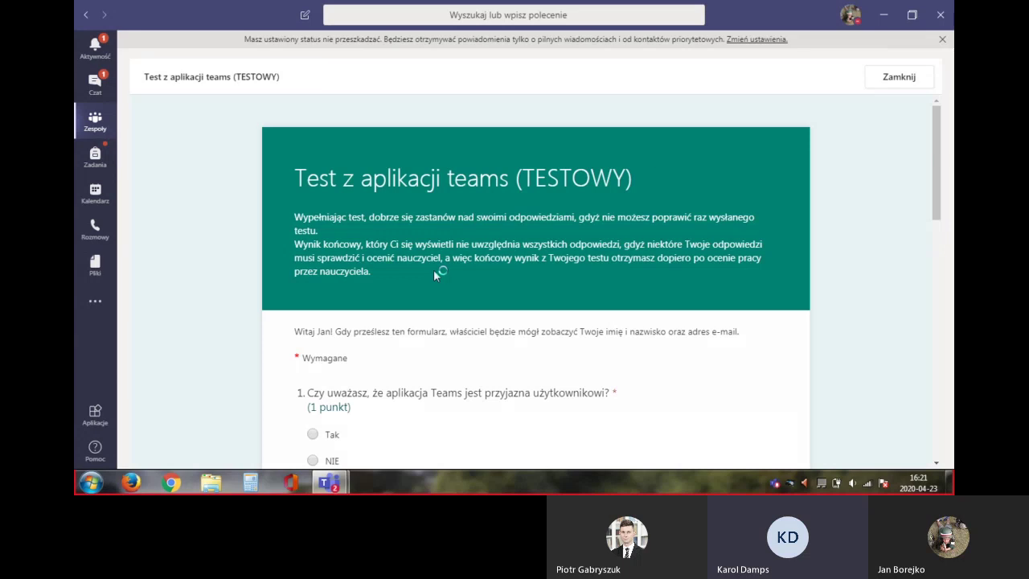
# Answer Tak to question 1 of the quiz
pyautogui.scroll(-2, 433, 276)
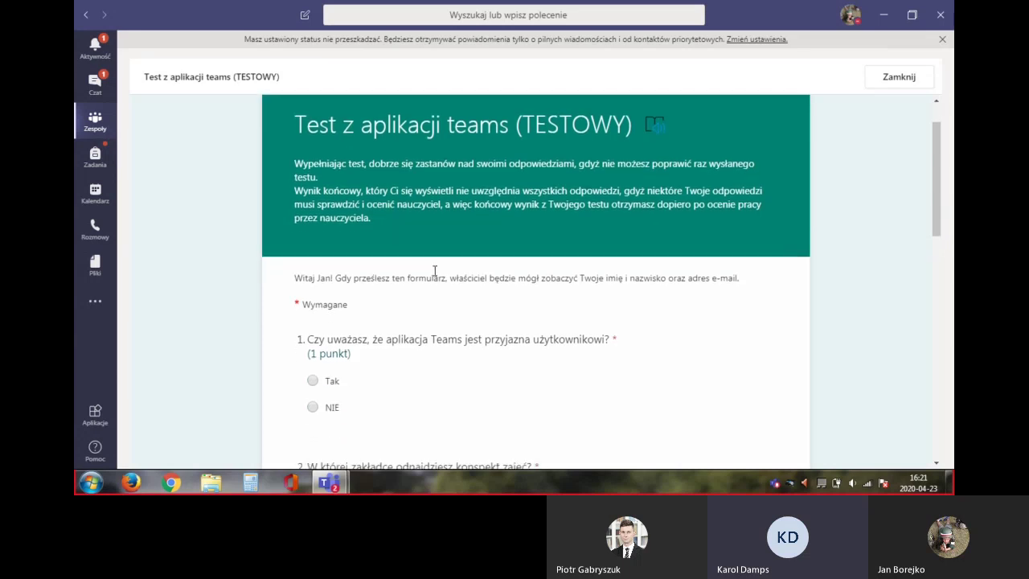
pyautogui.scroll(-2, 434, 271)
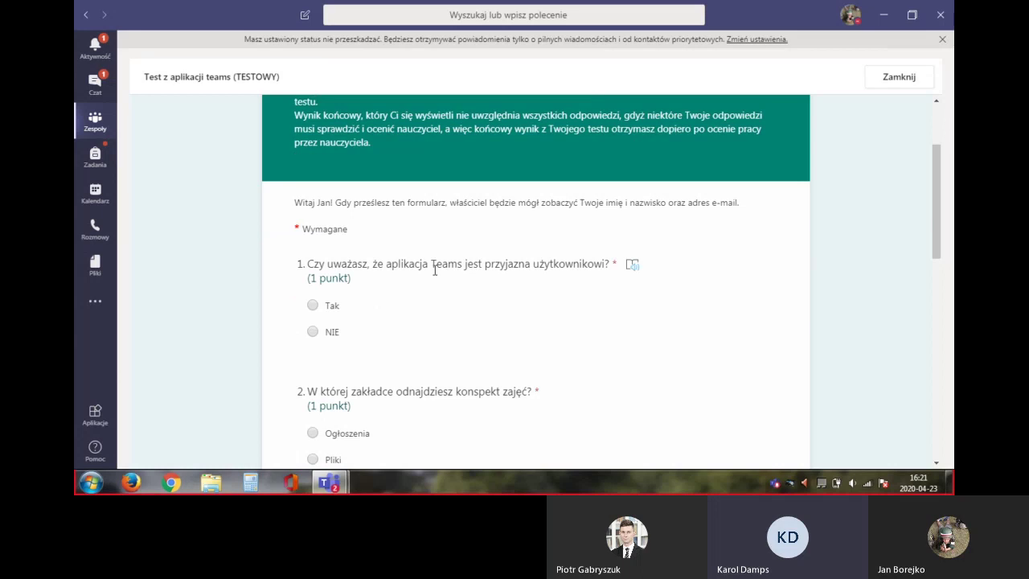
pyautogui.click(313, 306)
# Answer question 2 with Pliki, after briefly switching to Ogłoszenia
pyautogui.scroll(-1, 337, 446)
pyautogui.scroll(-1, 337, 447)
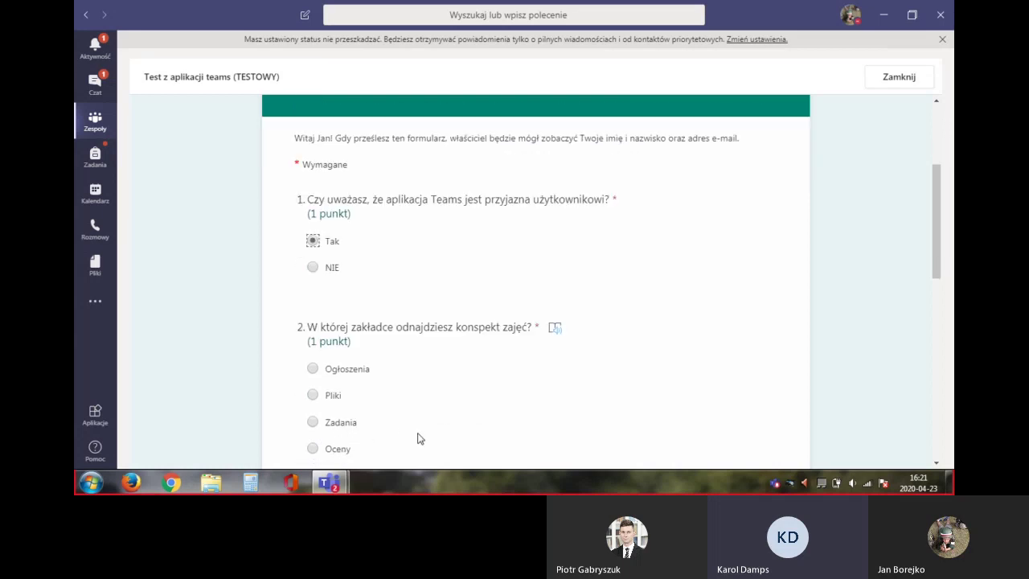
pyautogui.scroll(-1, 418, 437)
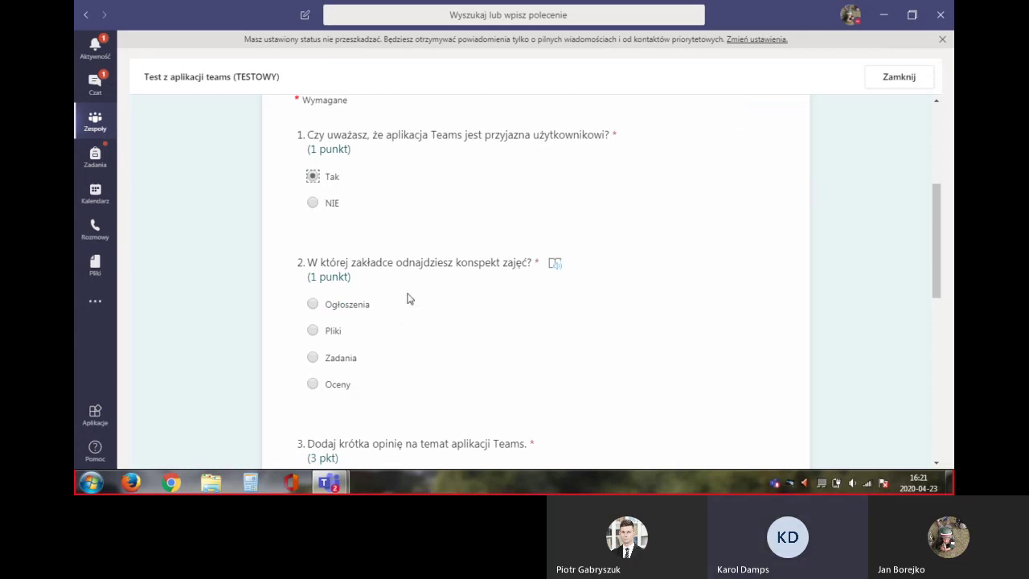
pyautogui.click(313, 330)
pyautogui.click(313, 306)
pyautogui.scroll(-1, 313, 392)
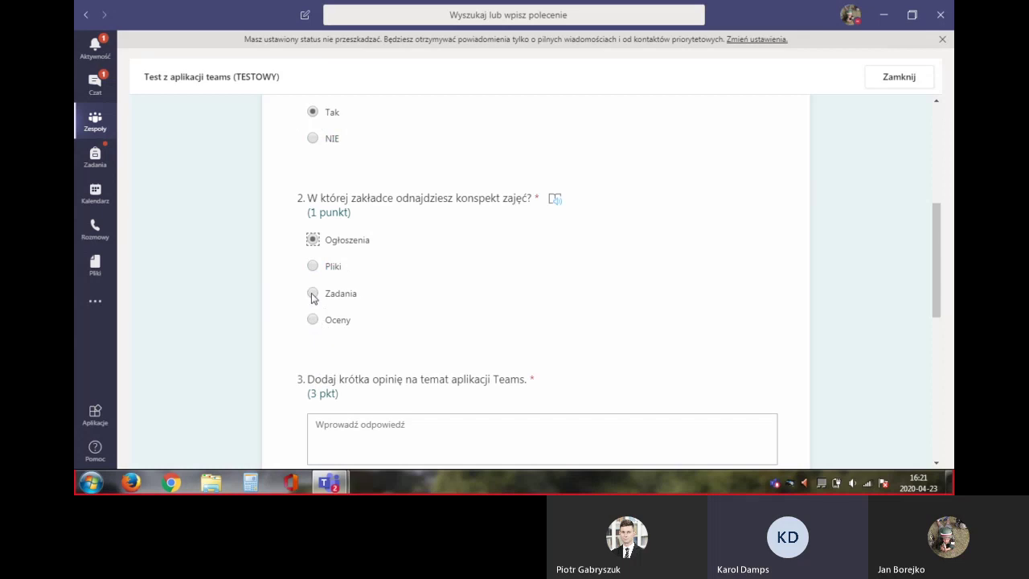
pyautogui.click(313, 265)
pyautogui.scroll(-1, 330, 333)
pyautogui.scroll(-1, 329, 331)
pyautogui.click(342, 305)
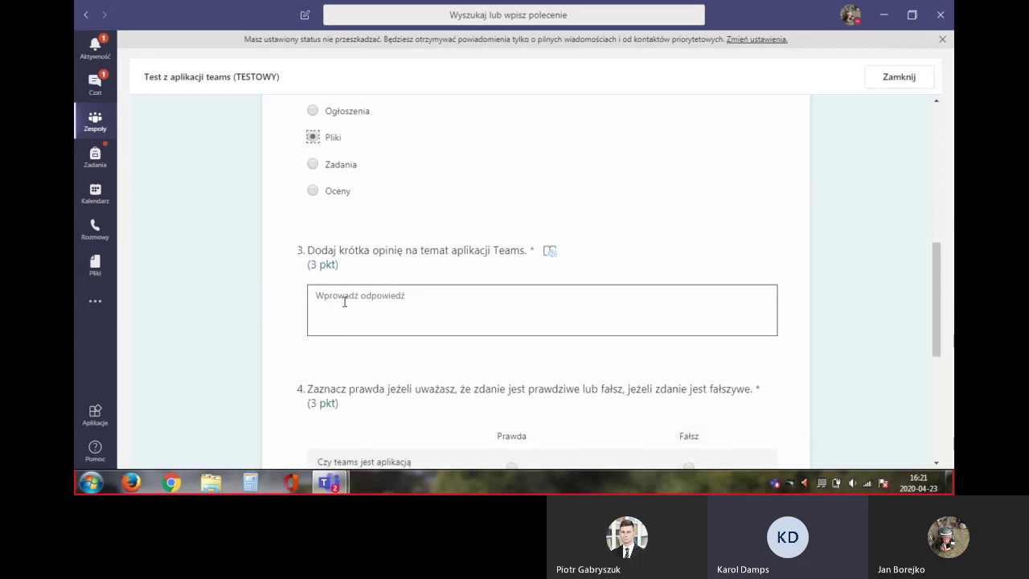
# Enter 'Jest to super aplikacja' as the opinion for question 3
pyautogui.write('Jest to super aplikacja')
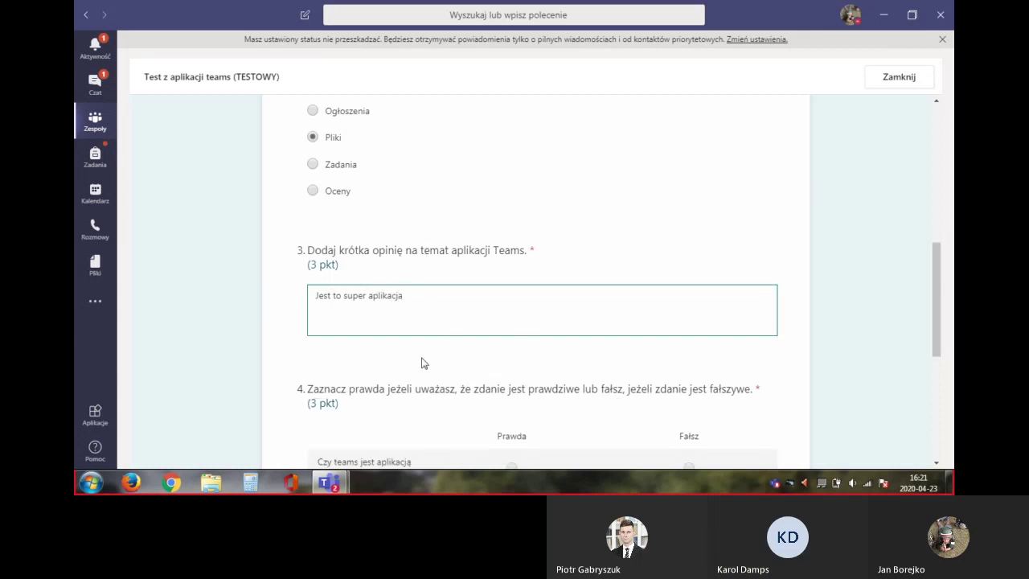
pyautogui.scroll(-1, 424, 363)
pyautogui.scroll(-1, 420, 363)
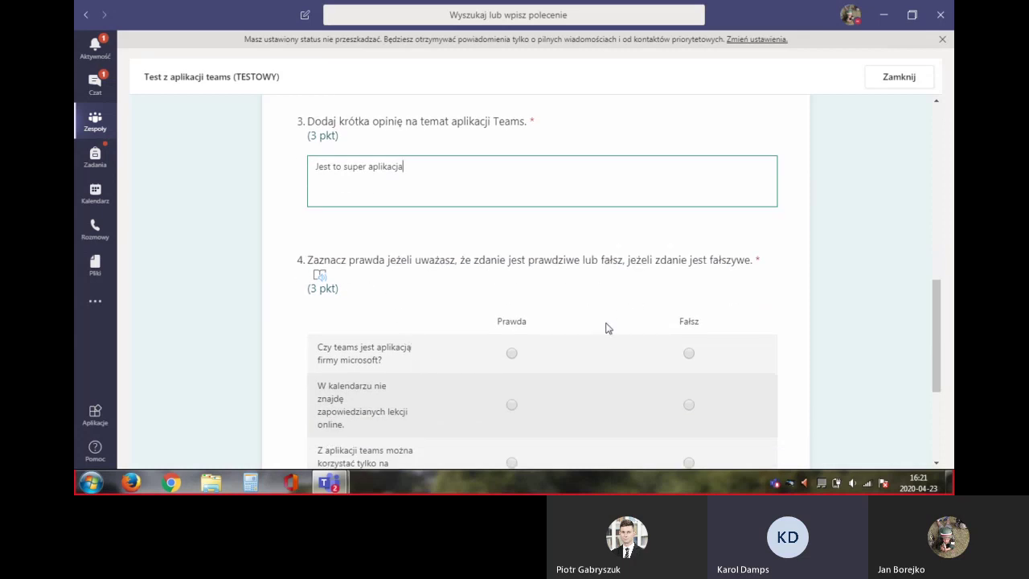
pyautogui.scroll(-1, 594, 320)
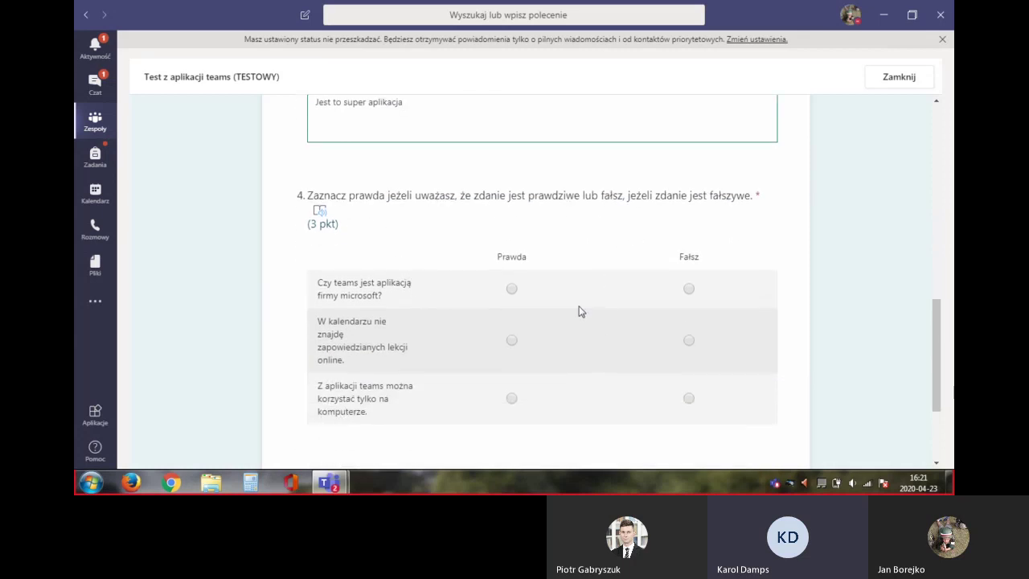
# Mark question 4's three statements Prawda, Fałsz, Fałsz
pyautogui.click(511, 291)
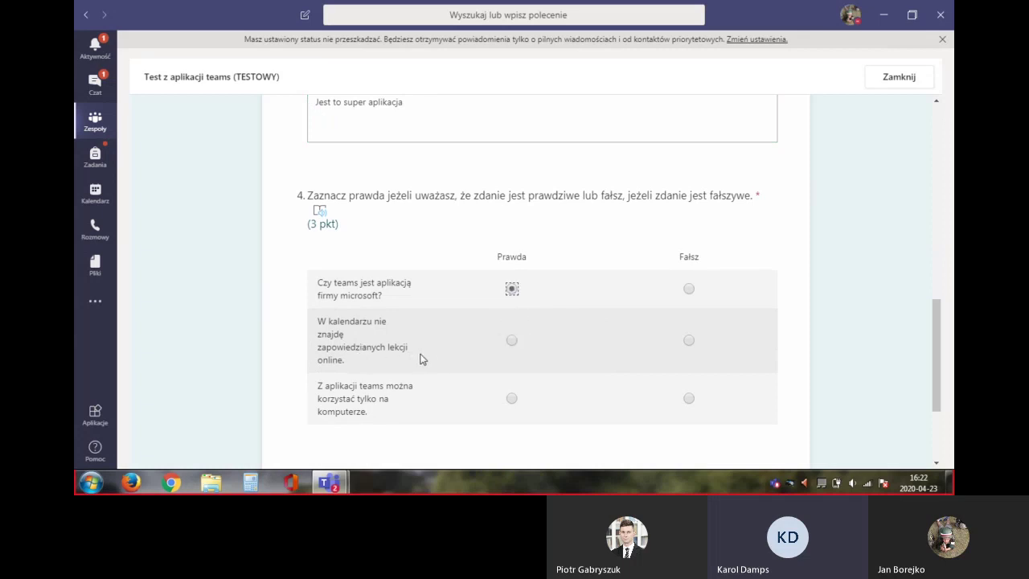
pyautogui.click(689, 340)
pyautogui.click(688, 398)
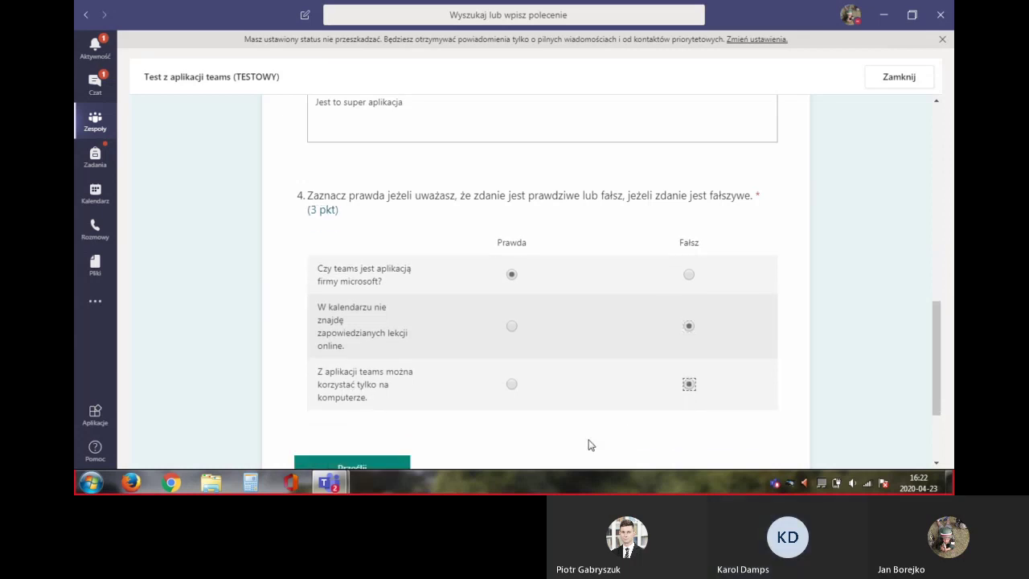
pyautogui.scroll(-1, 588, 443)
pyautogui.scroll(-1, 448, 419)
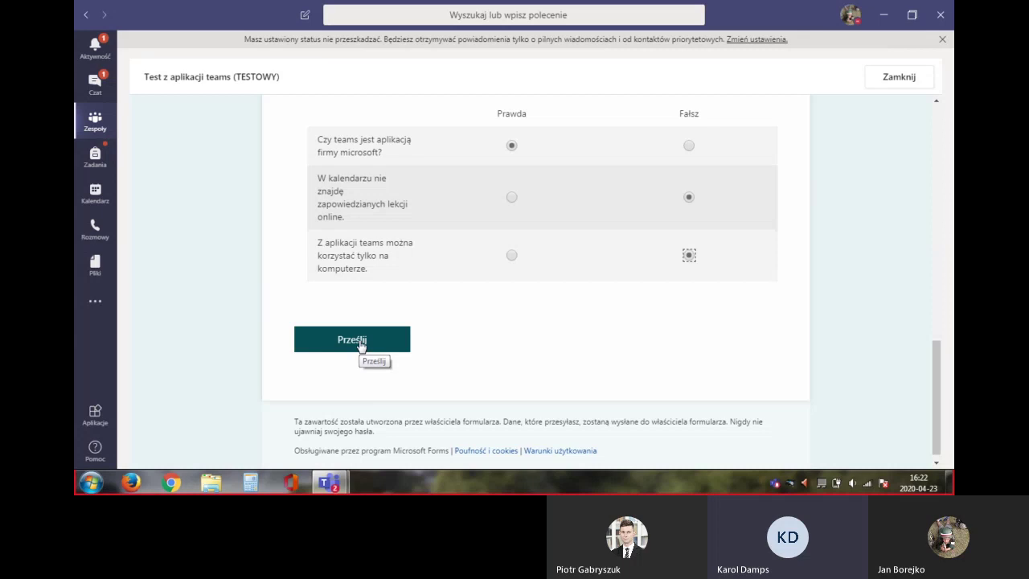
# Submit the quiz with Prześlij and bring up its scored results
pyautogui.click(361, 346)
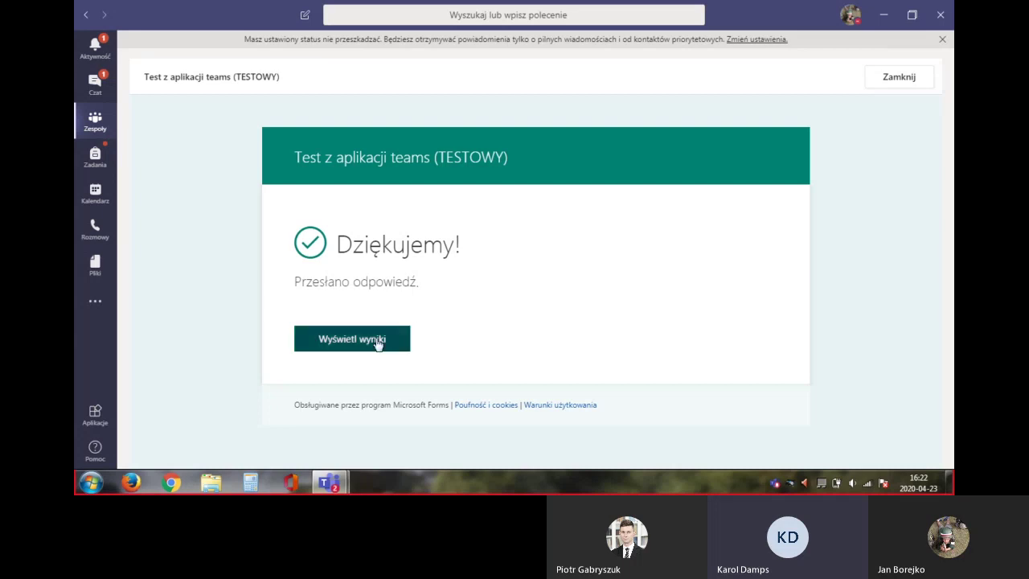
pyautogui.click(376, 340)
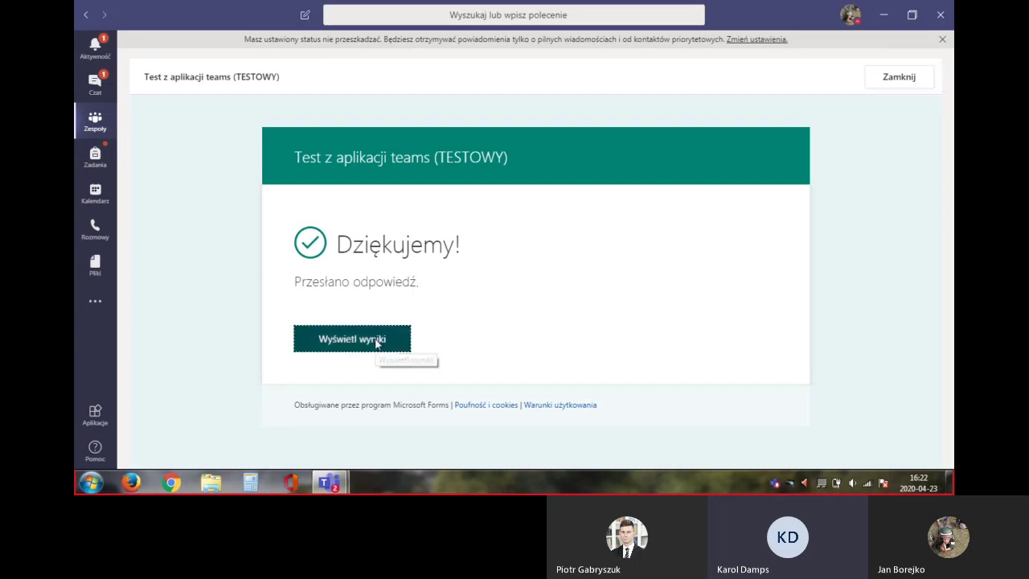
pyautogui.scroll(-1, 378, 344)
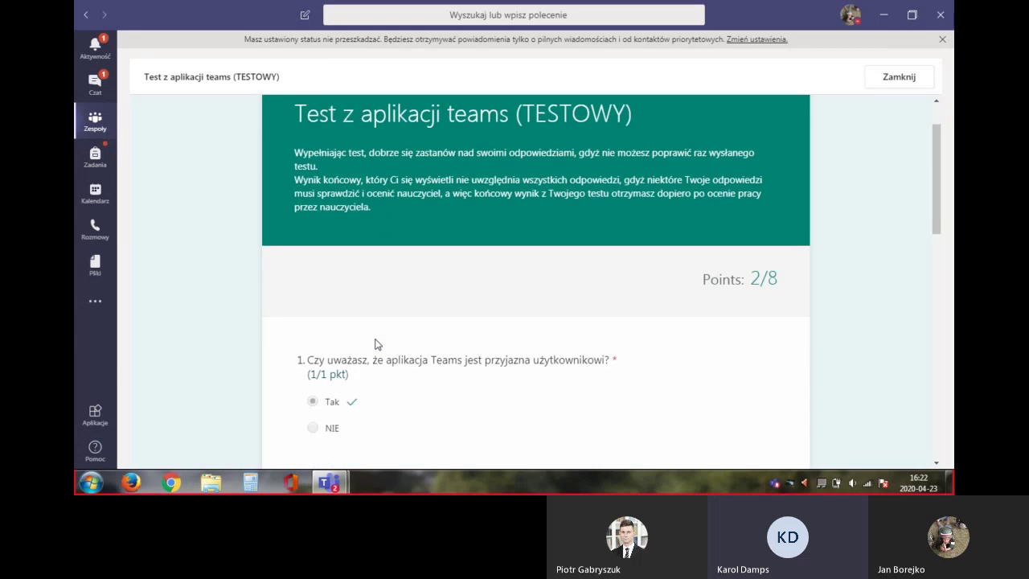
pyautogui.scroll(-1, 377, 344)
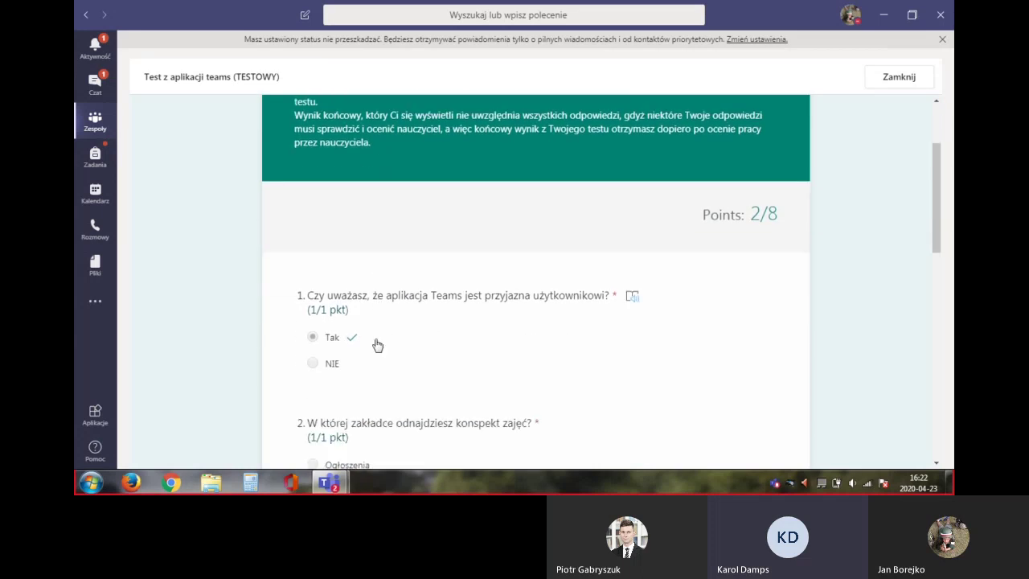
pyautogui.scroll(-2, 377, 344)
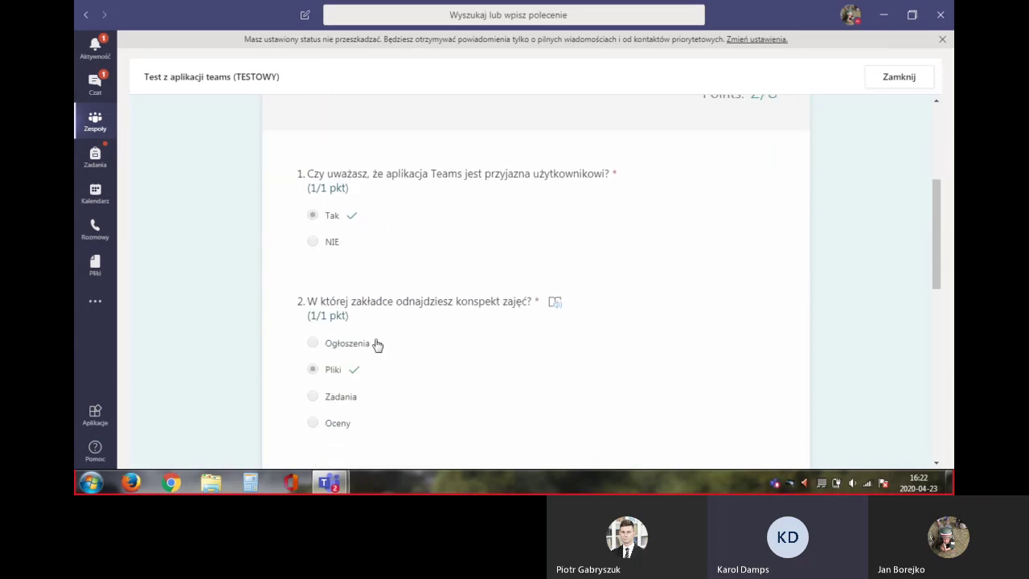
# Review the 2/8-point results, then close them to return to the assignment
pyautogui.scroll(2, 377, 344)
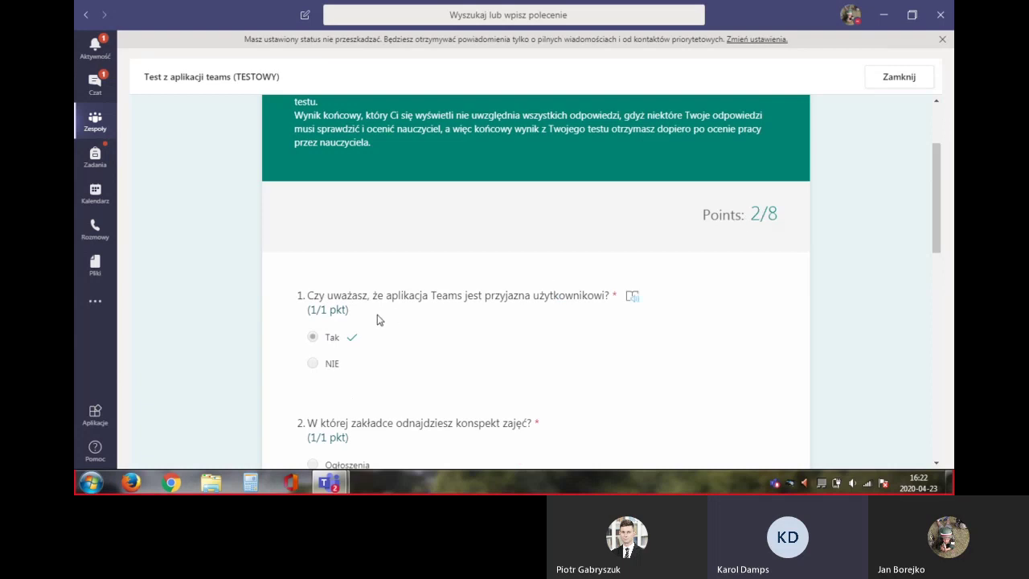
pyautogui.scroll(-4, 380, 320)
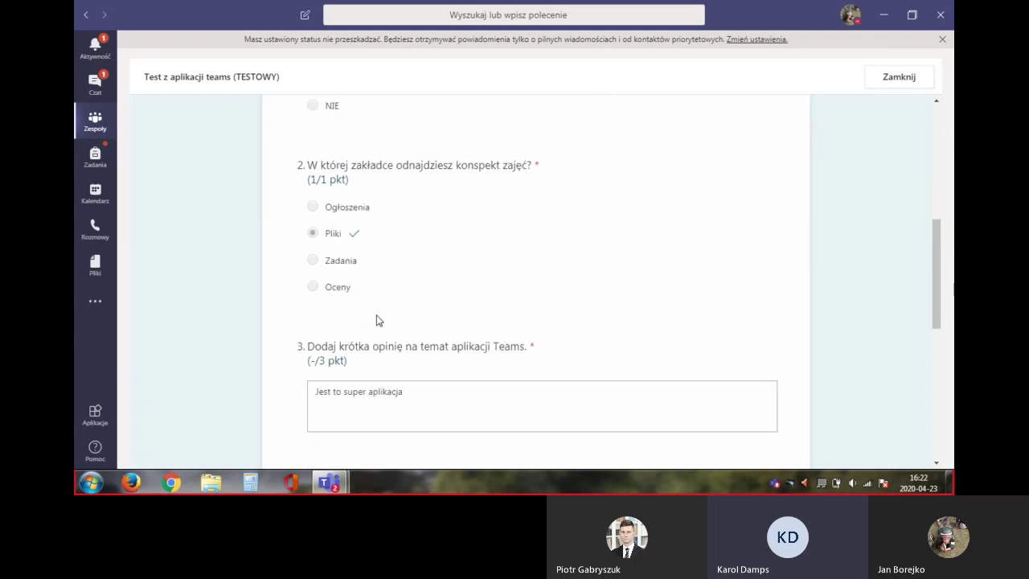
pyautogui.scroll(-3, 377, 320)
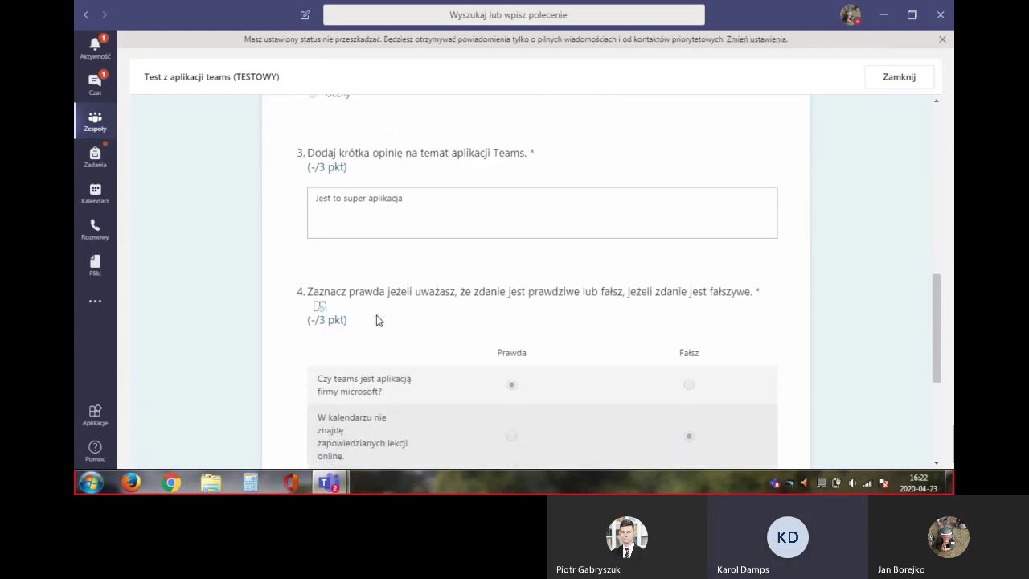
pyautogui.scroll(2, 377, 320)
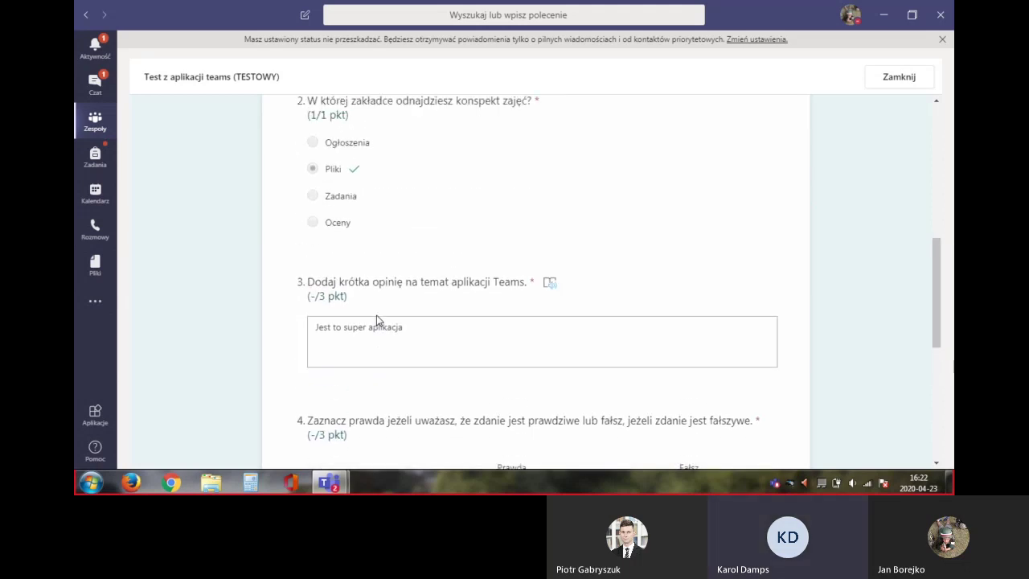
pyautogui.scroll(7, 377, 320)
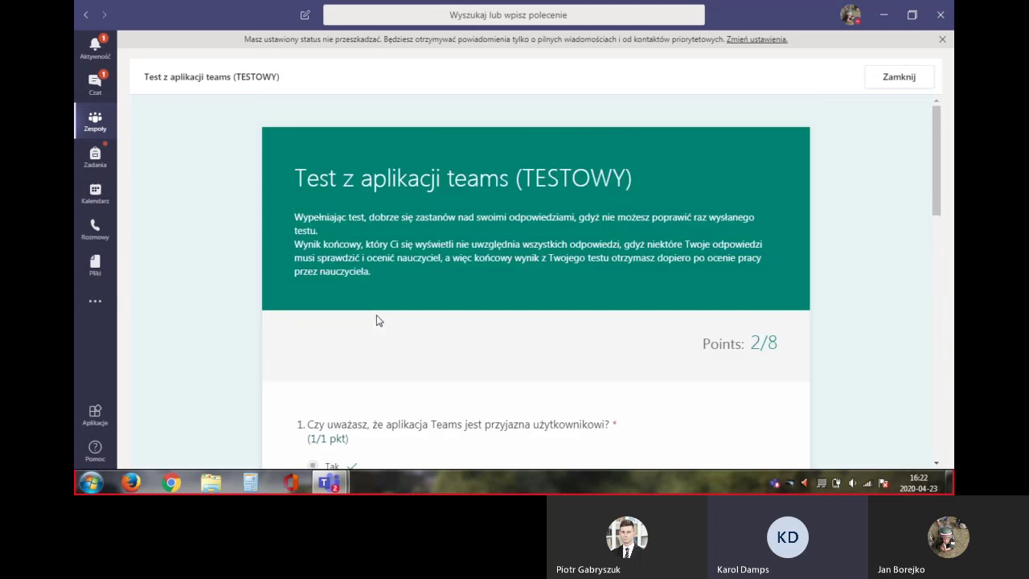
pyautogui.scroll(-1, 377, 320)
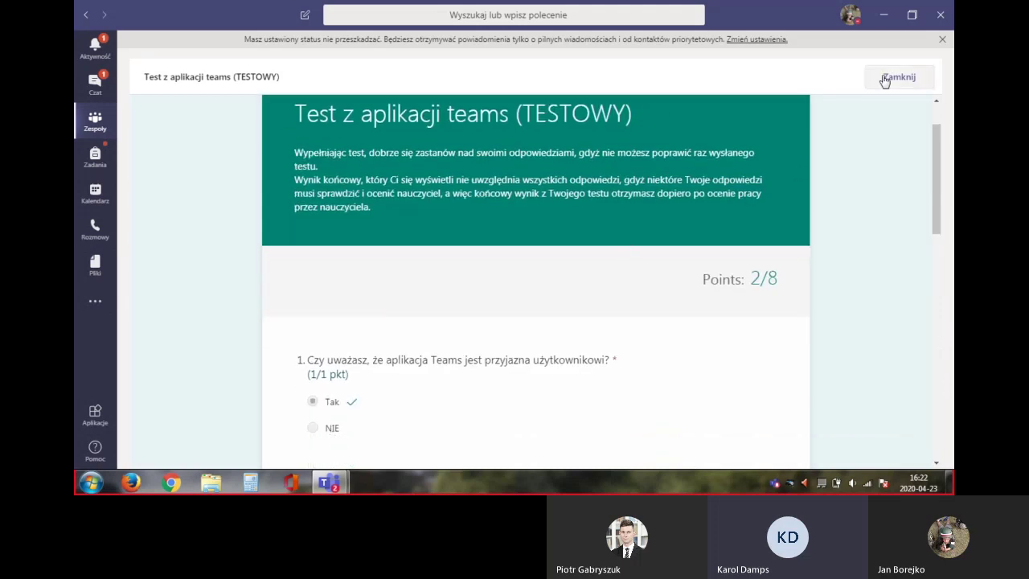
pyautogui.click(884, 80)
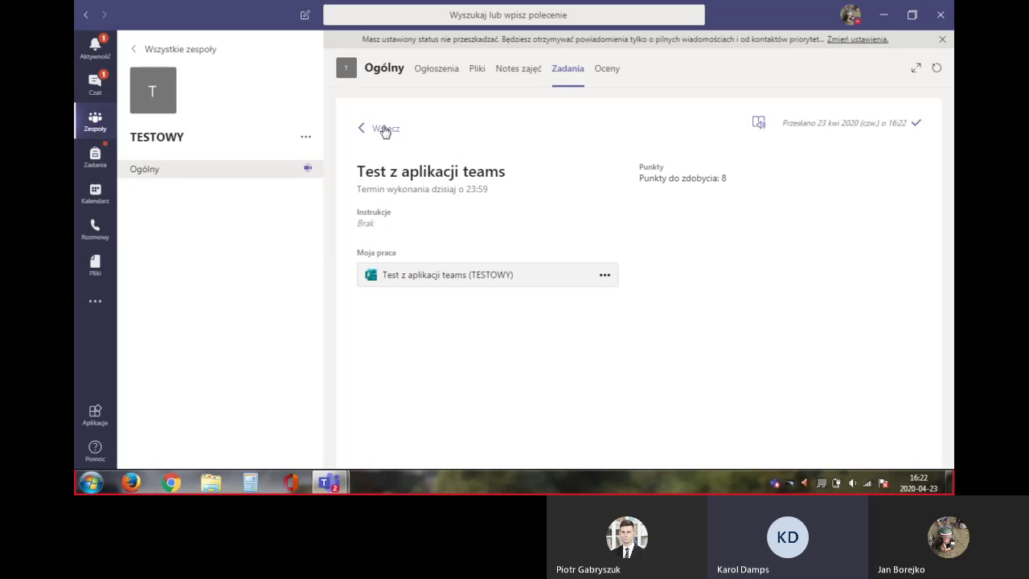
# From the Zadania list, reopen Test z aplikacji teams to see its 8/8 grade
pyautogui.click(385, 130)
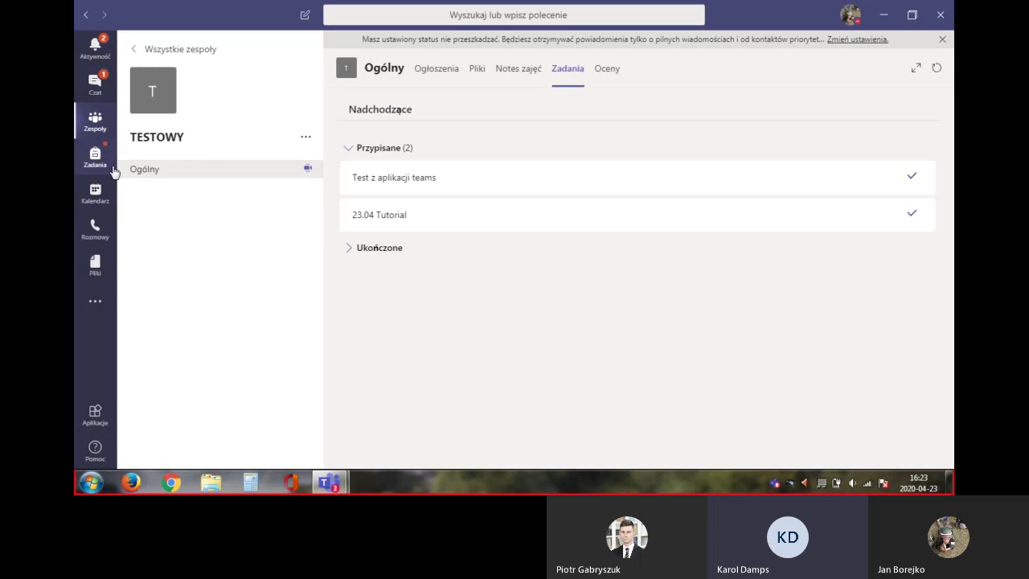
pyautogui.click(488, 178)
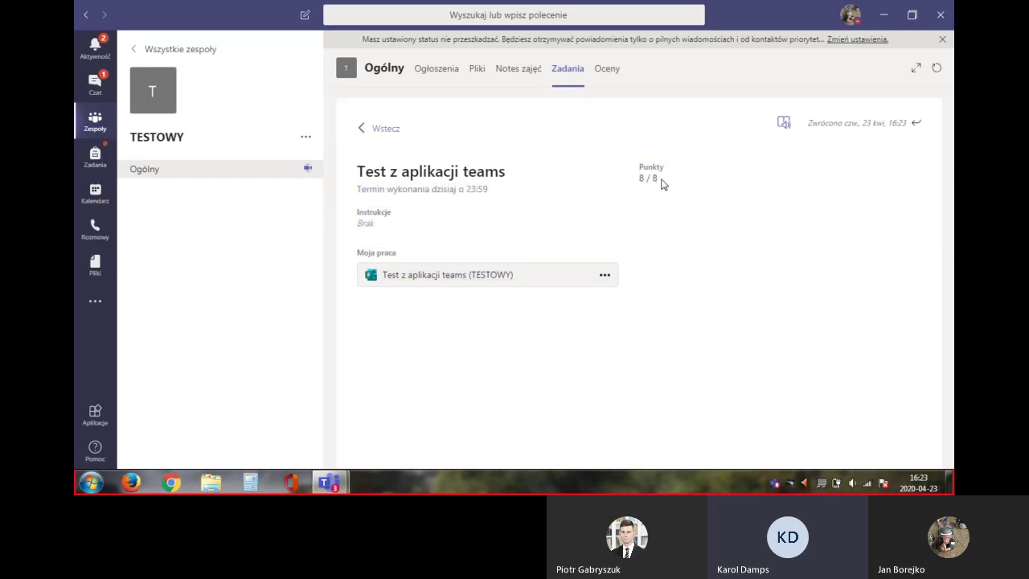
pyautogui.click(544, 274)
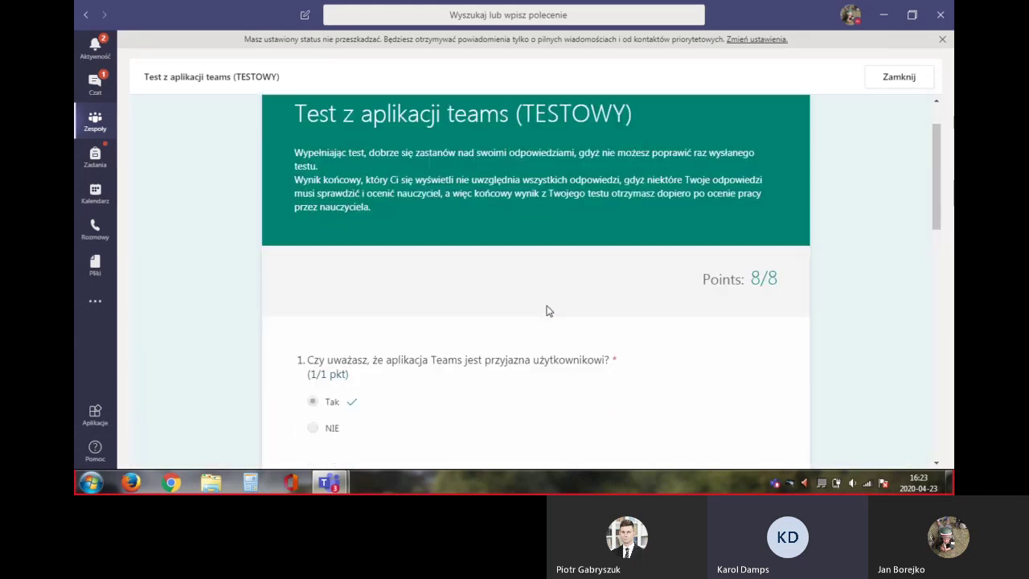
pyautogui.scroll(-5, 545, 310)
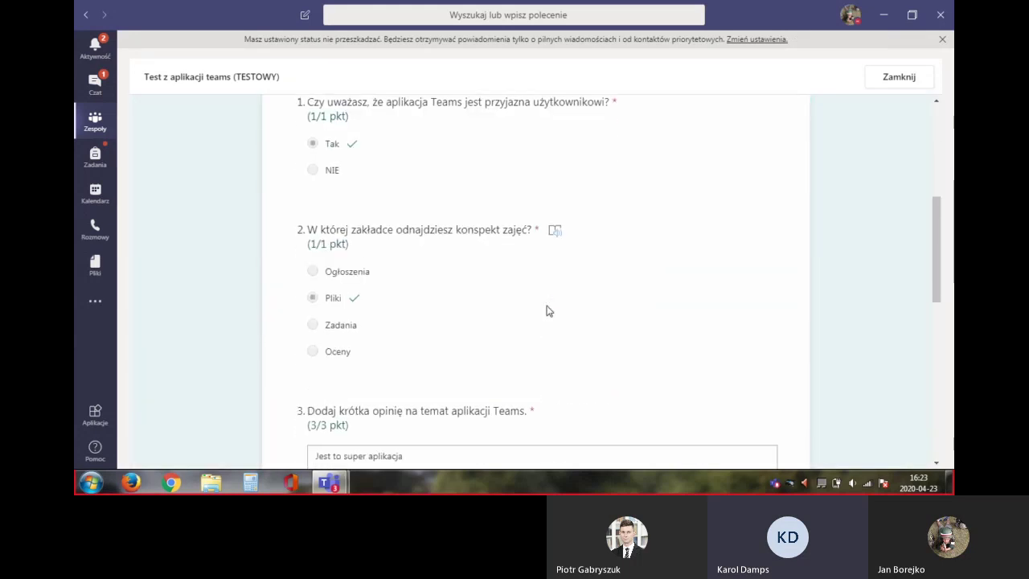
pyautogui.scroll(-3, 546, 310)
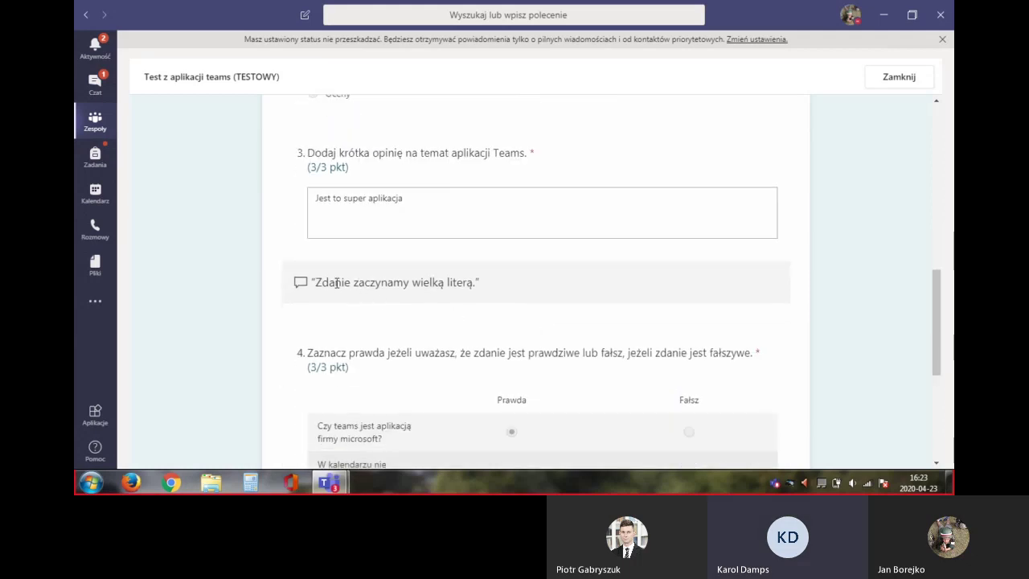
pyautogui.scroll(-1, 462, 306)
pyautogui.scroll(-1, 463, 307)
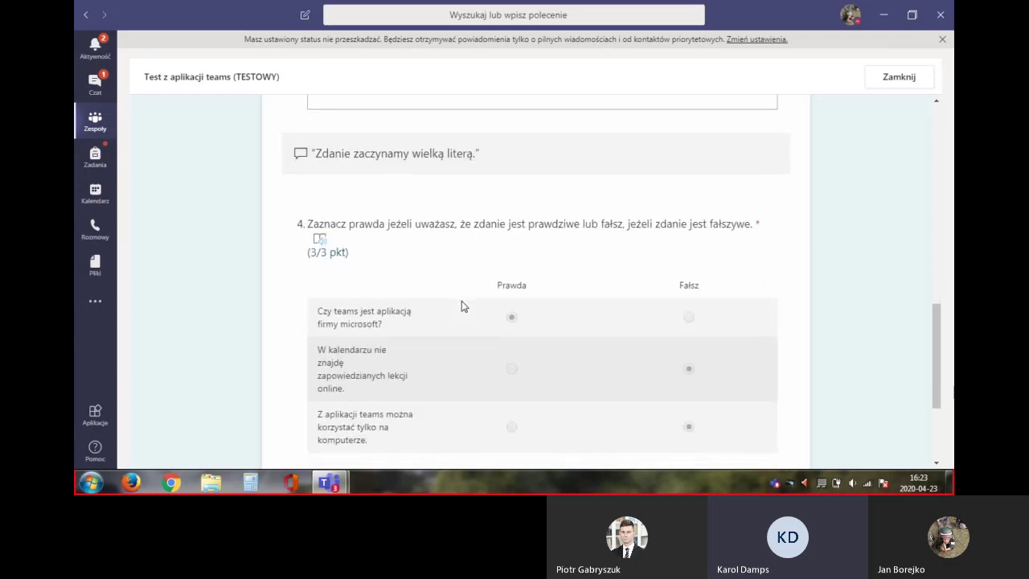
pyautogui.scroll(1, 462, 305)
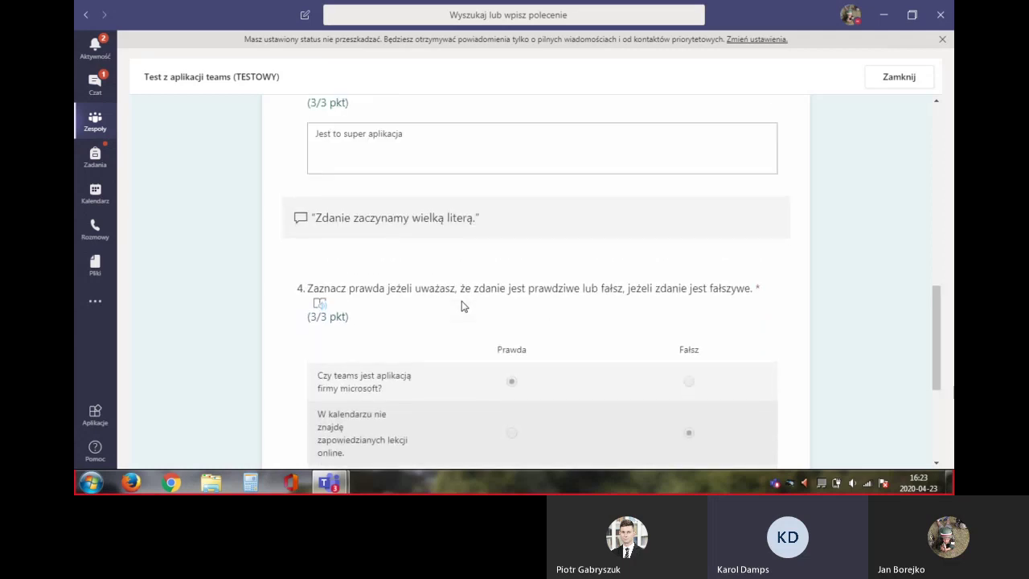
pyautogui.scroll(-4, 461, 306)
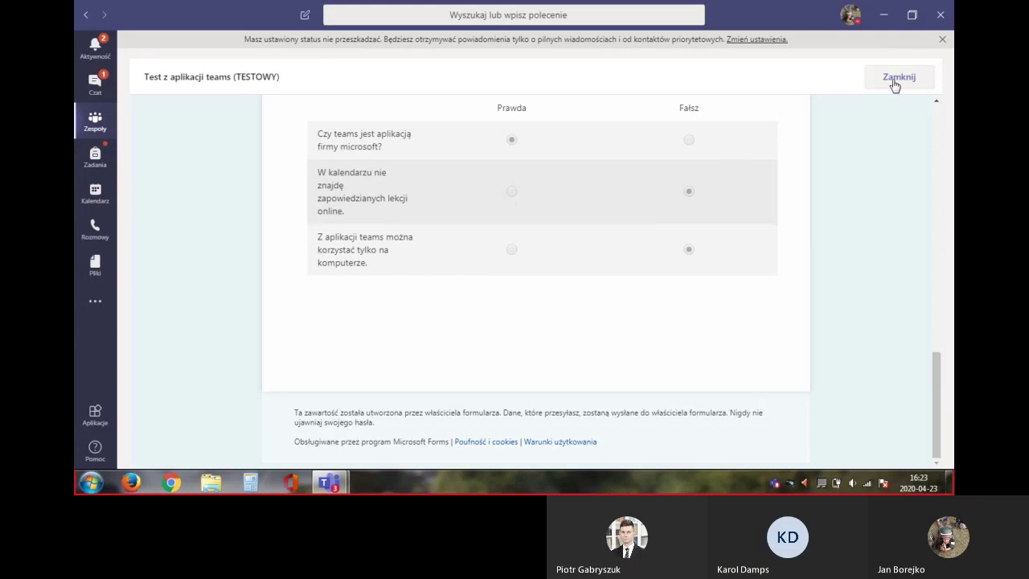
pyautogui.click(895, 85)
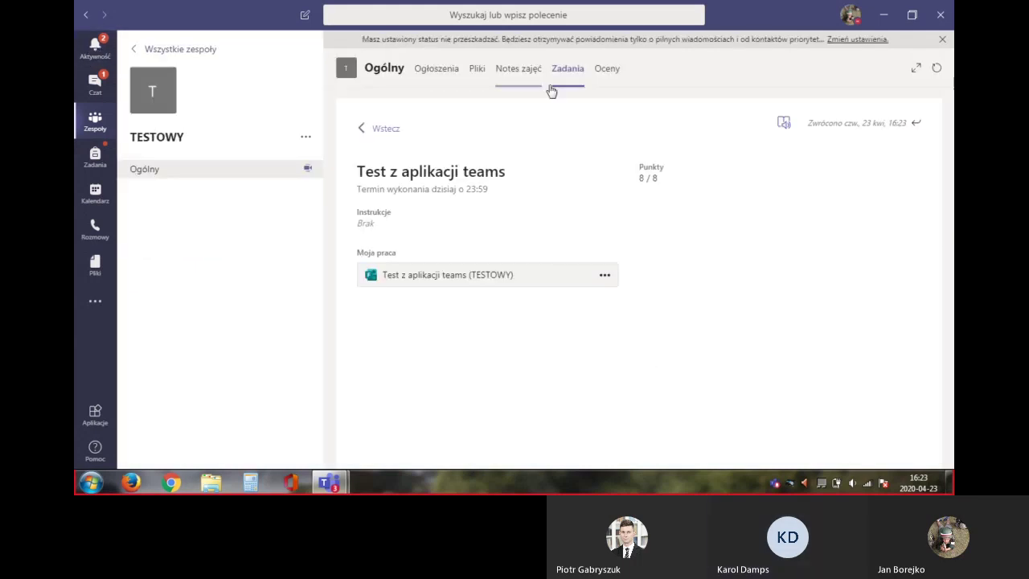
# Check the Oceny tab (Tutorial 2/2, test 8/8), then go back to the channel posts
pyautogui.click(607, 73)
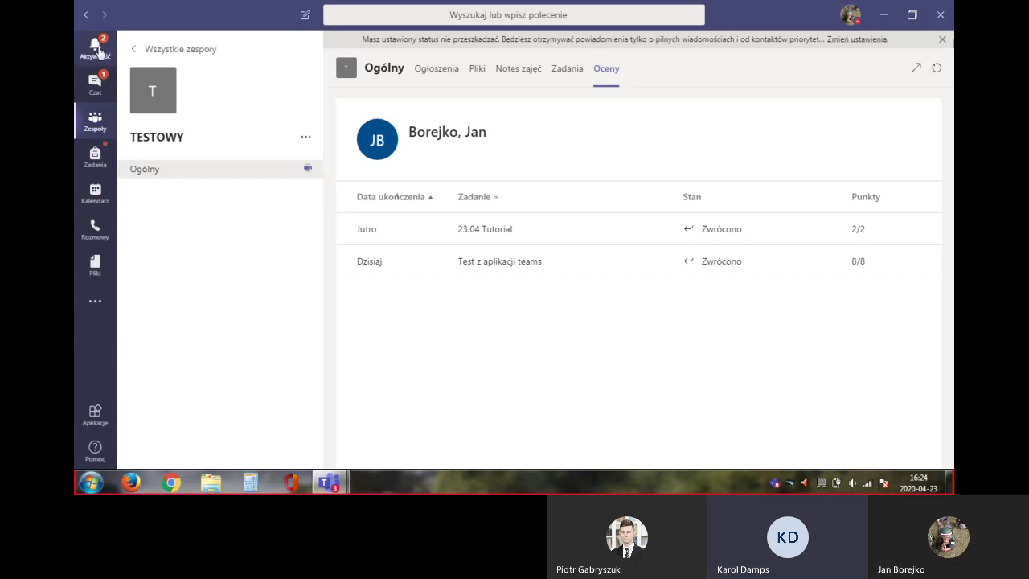
pyautogui.click(418, 84)
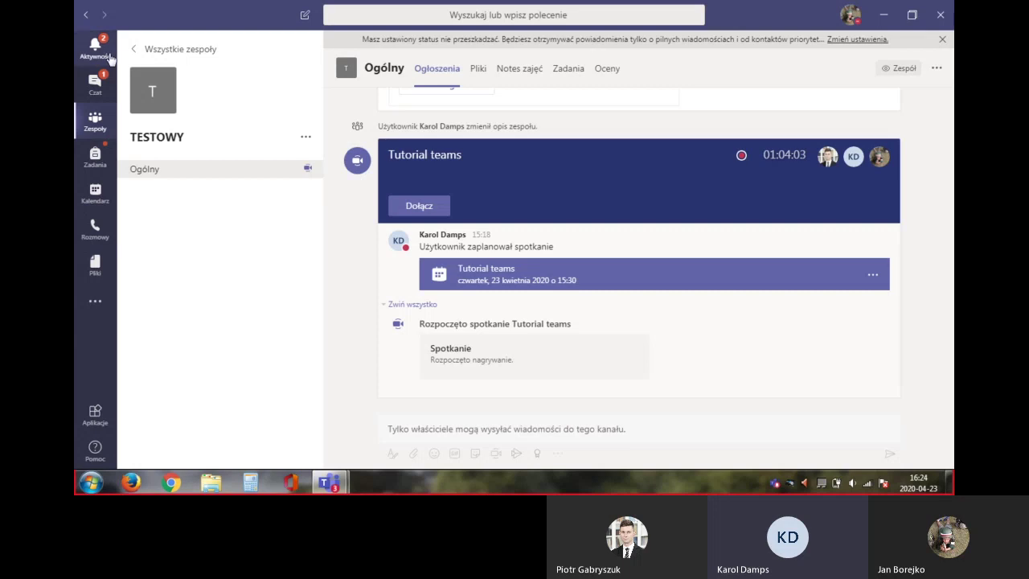
# Open Aktywność to see the TESTOWY returned-assignment notifications
pyautogui.click(96, 50)
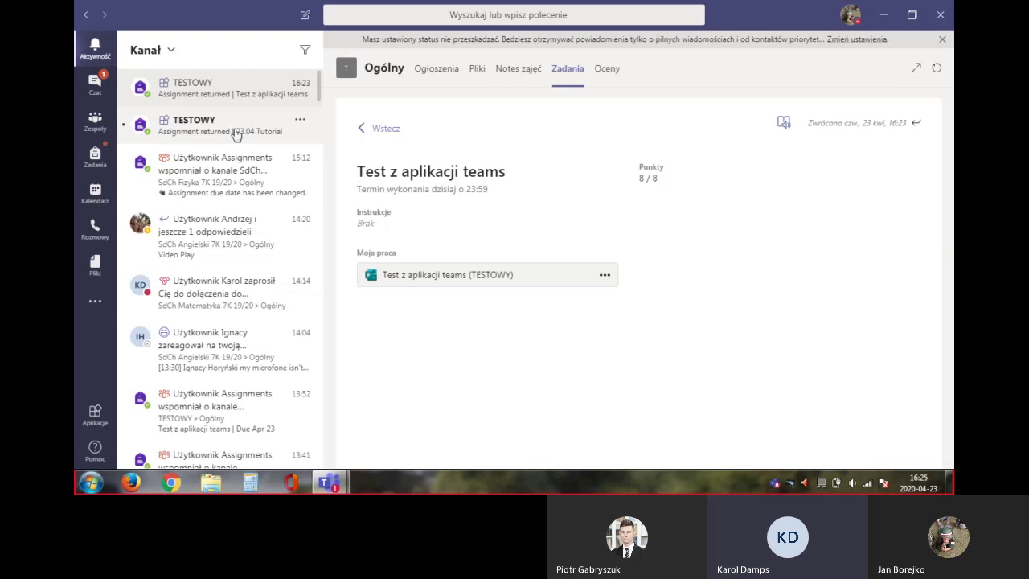
# Open the returned 23.04 Tutorial notification (2/2, Świetna praca.), then switch to Czat
pyautogui.click(235, 134)
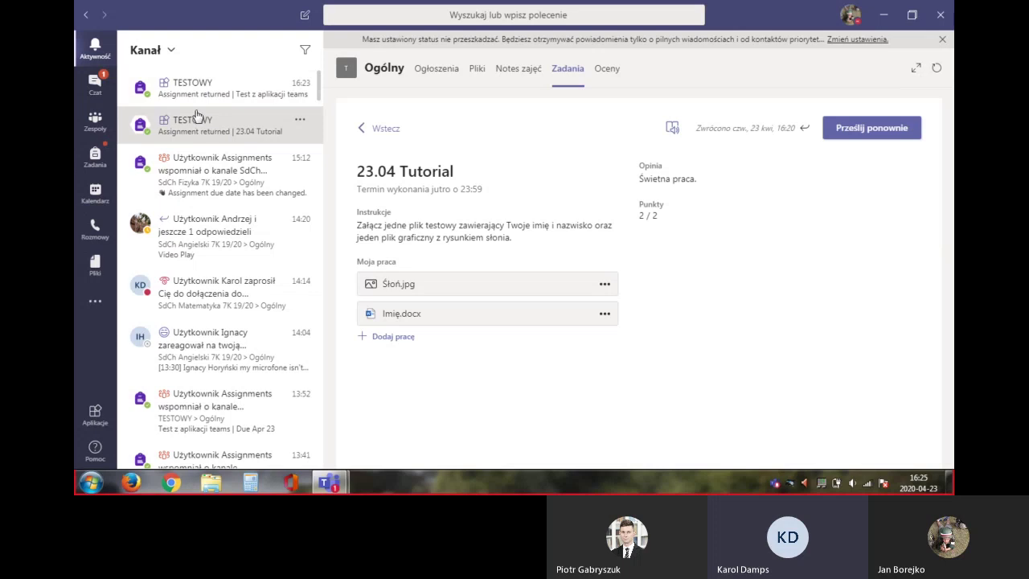
pyautogui.click(96, 85)
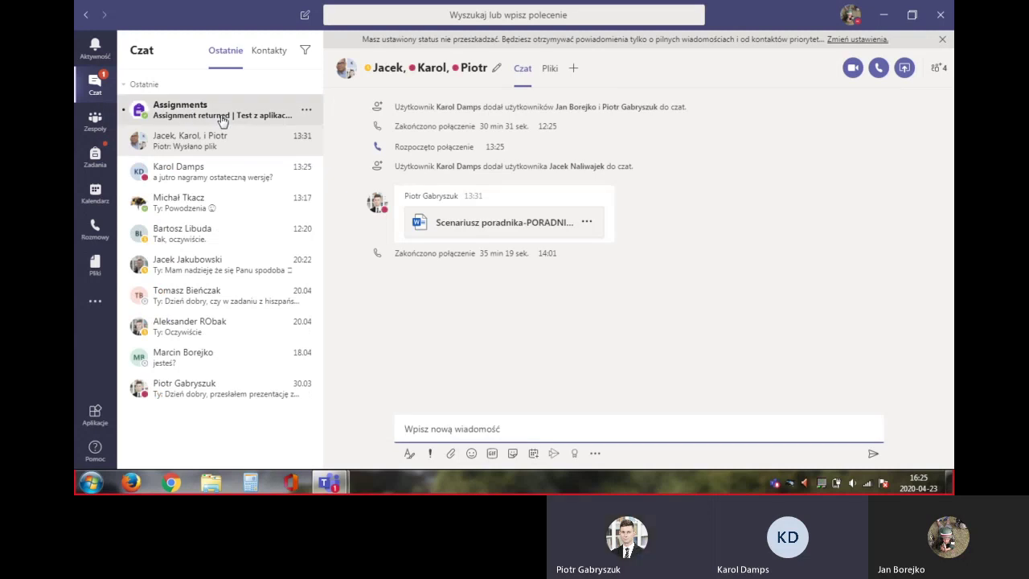
# Read the Assignment returned messages in the Assignments chat, then return to the TESTOWY team
pyautogui.click(222, 120)
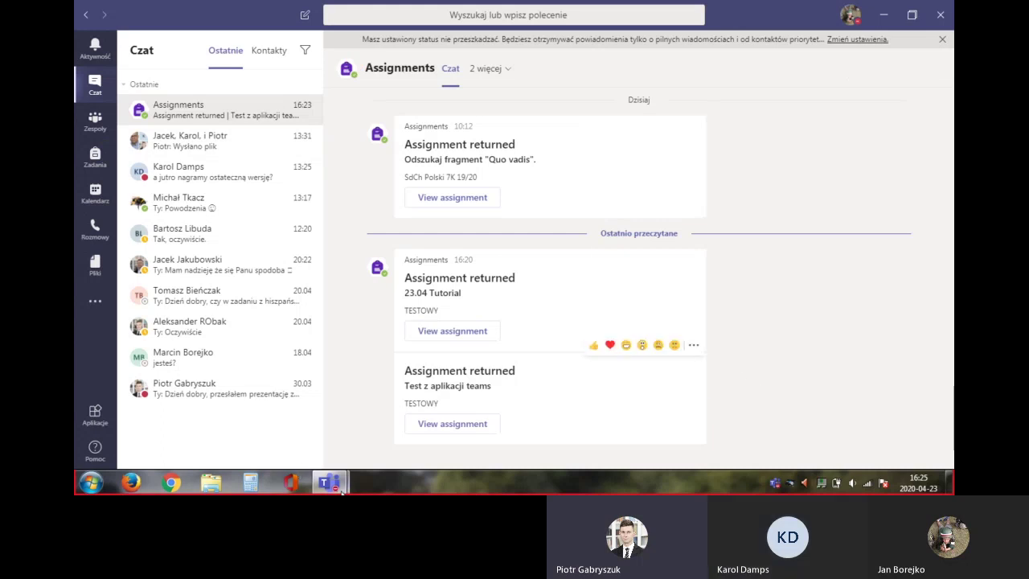
pyautogui.moveTo(329, 483)
pyautogui.moveTo(392, 404)
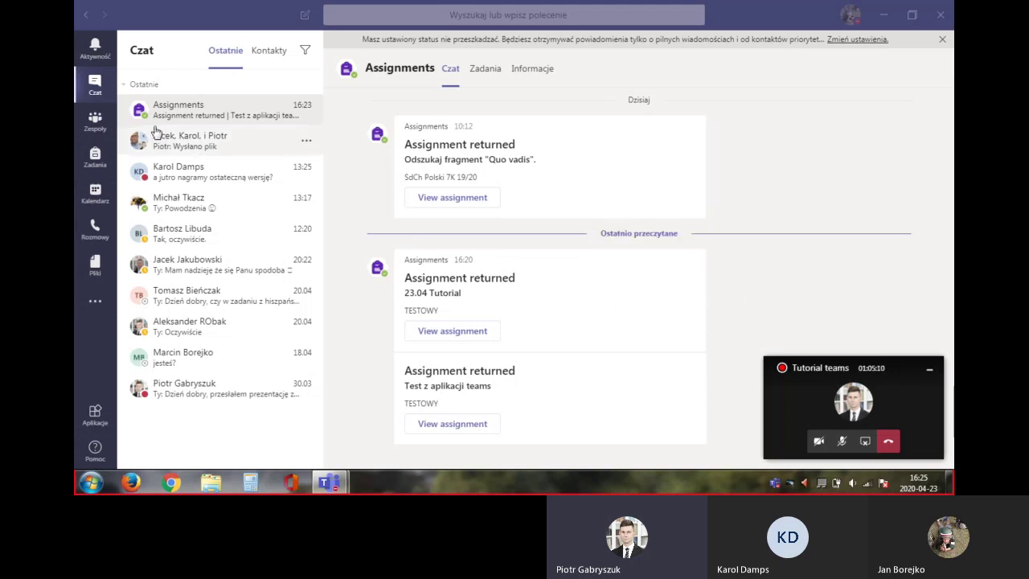
pyautogui.click(95, 120)
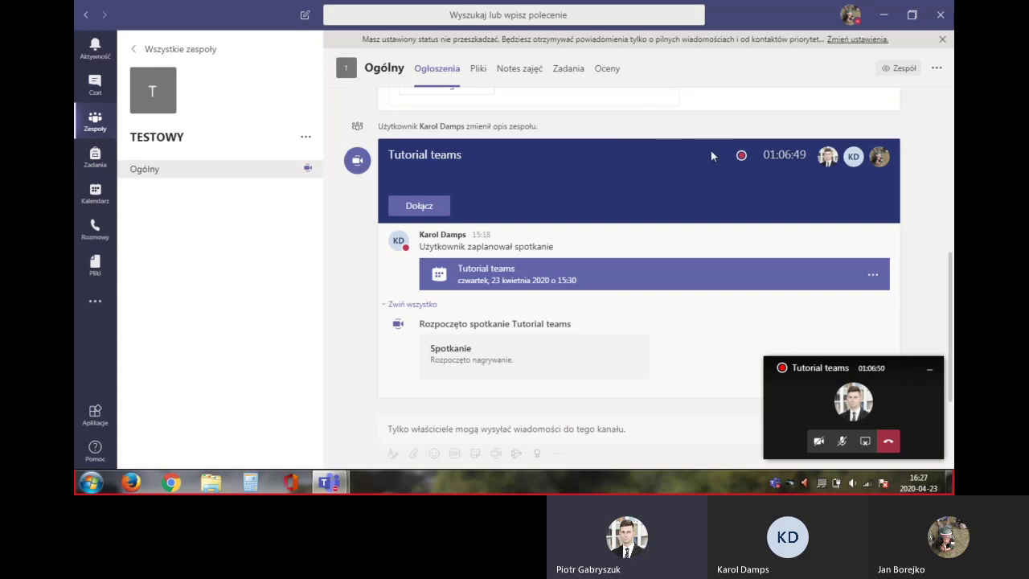
# Return to the TESTOWY Ogólny channel posts showing the recorded Tutorial teams meeting at about 01:07:00
pyautogui.moveTo(883, 163)
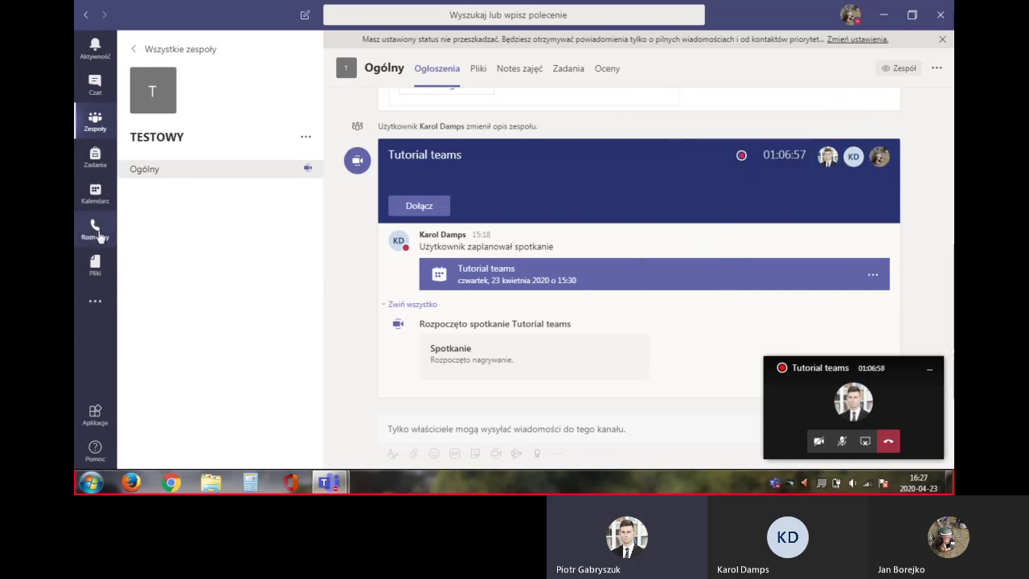
# Show the calendar's 20–24 April 2020 work week and browse its events, including Thursday's Tutorial teams meeting
pyautogui.click(94, 197)
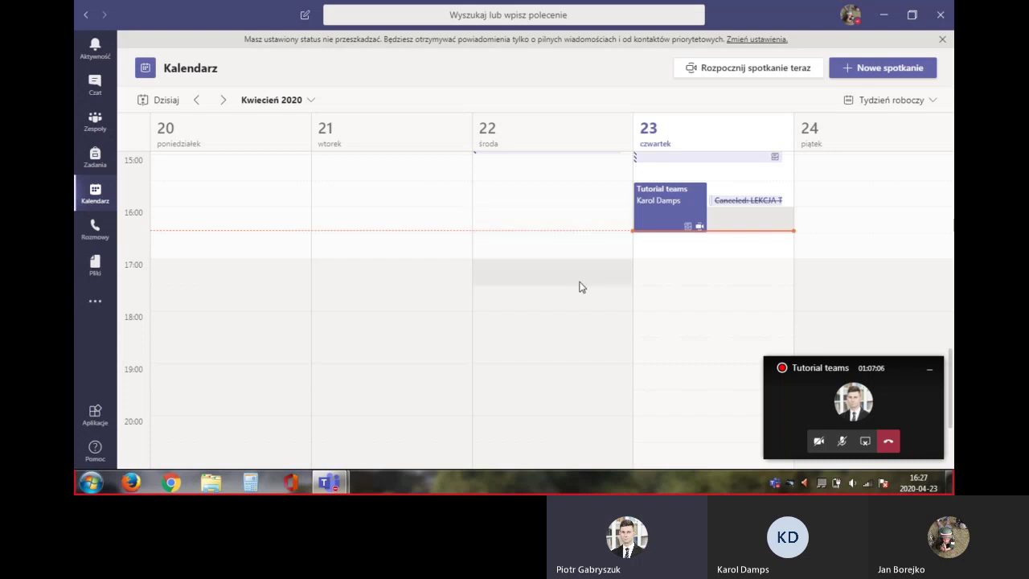
pyautogui.scroll(3, 747, 252)
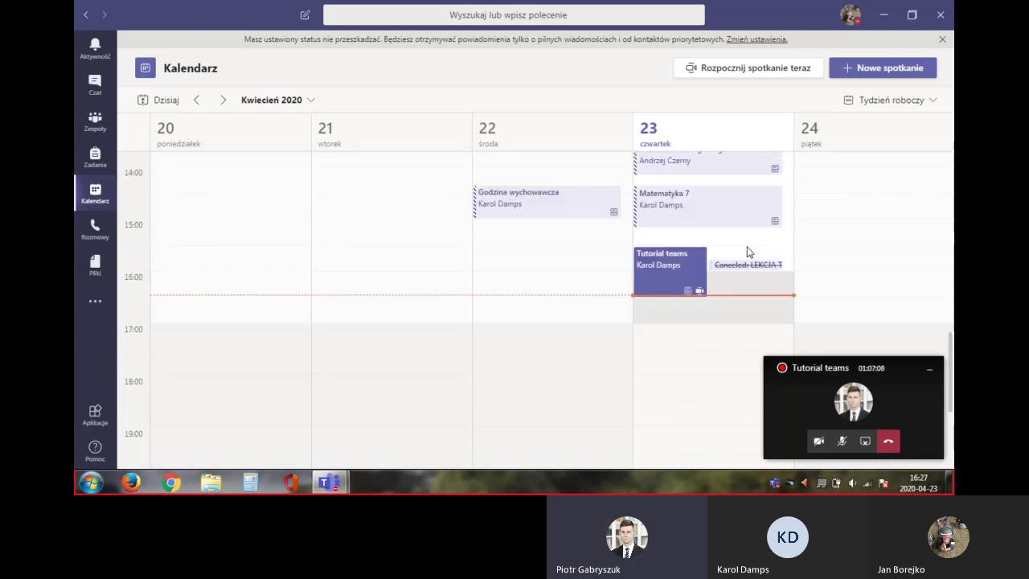
pyautogui.scroll(5, 747, 253)
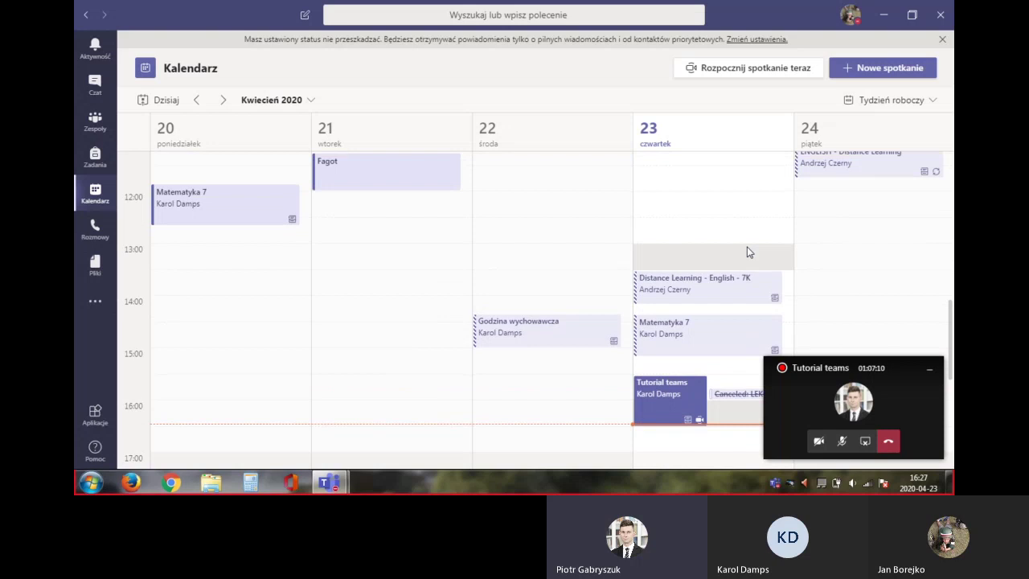
pyautogui.scroll(3, 747, 252)
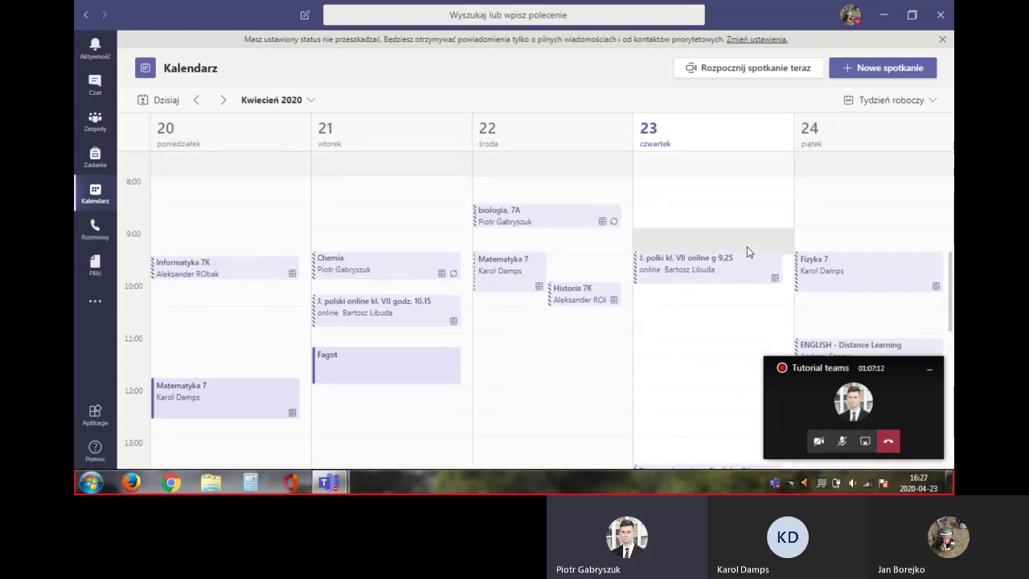
pyautogui.scroll(-4, 747, 253)
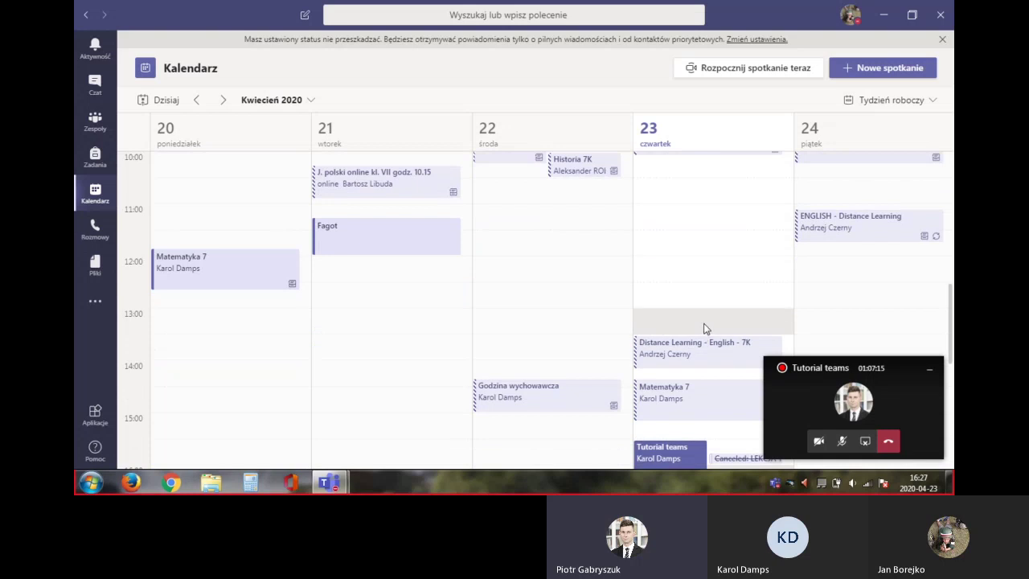
pyautogui.scroll(-1, 701, 329)
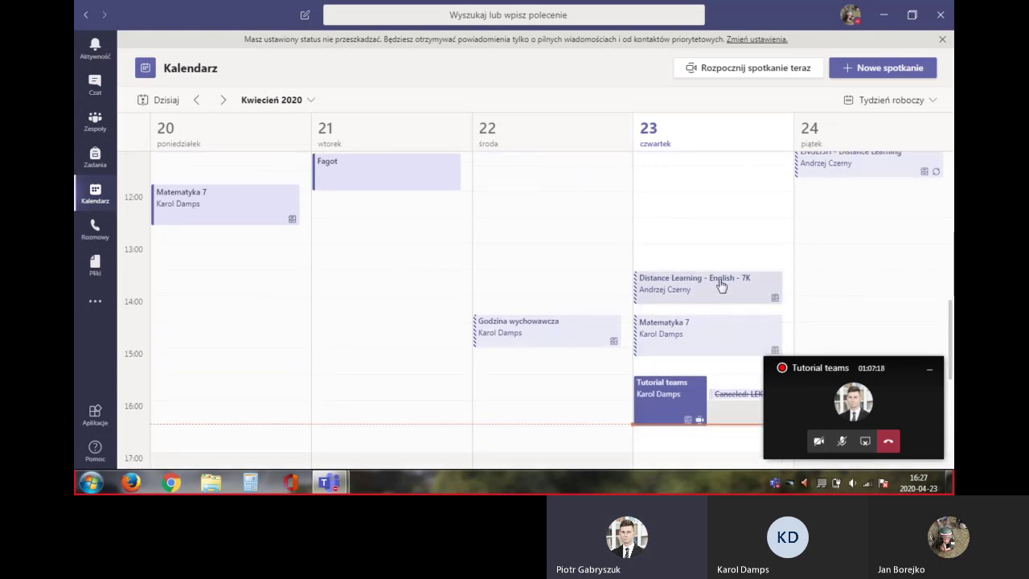
pyautogui.scroll(5, 848, 332)
# View the Fizyka 7 meeting details for 24 April 2020, 09:25–10:15, then bring the ongoing call forward
pyautogui.doubleClick(847, 332)
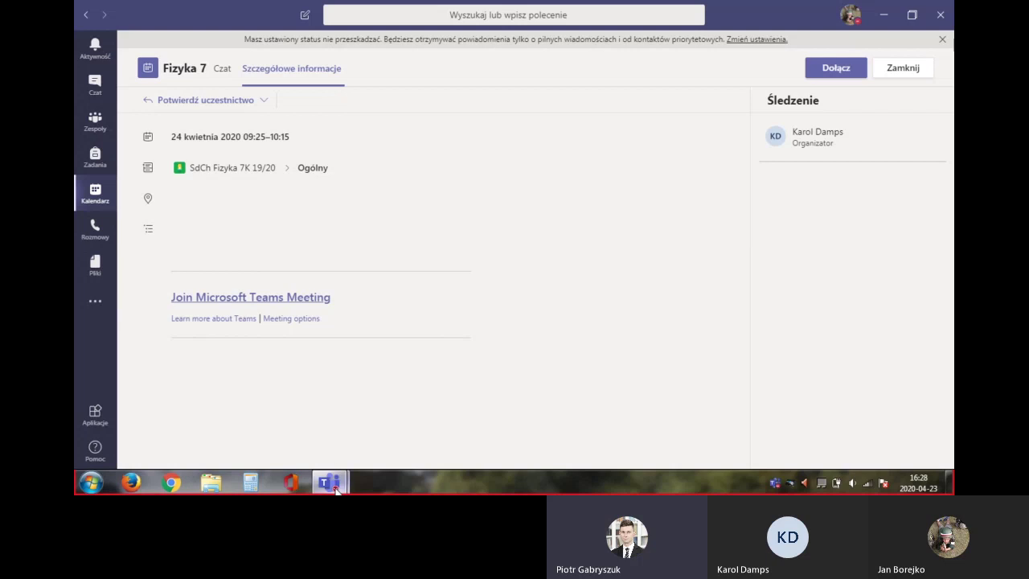
pyautogui.moveTo(336, 487)
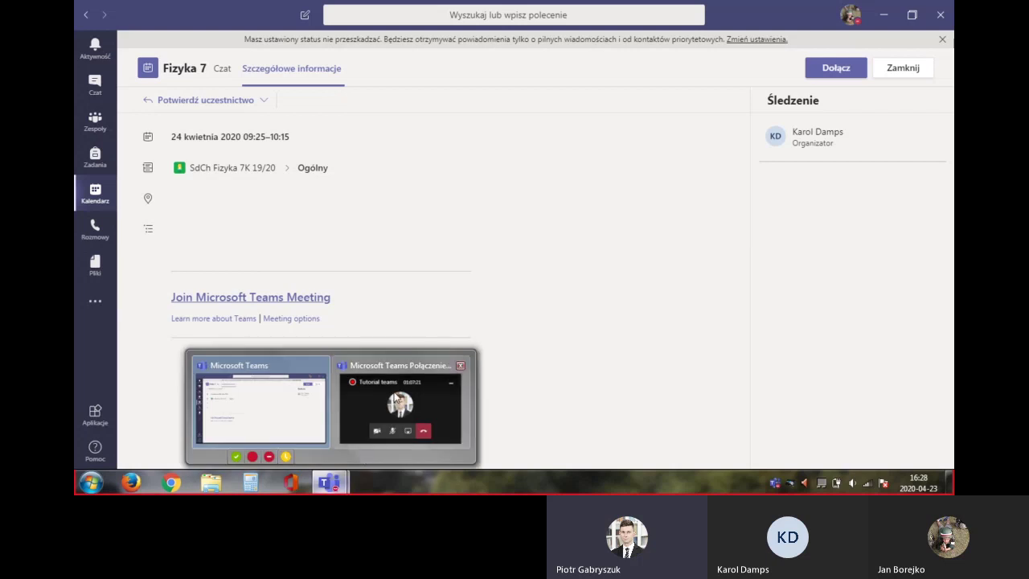
pyautogui.click(397, 399)
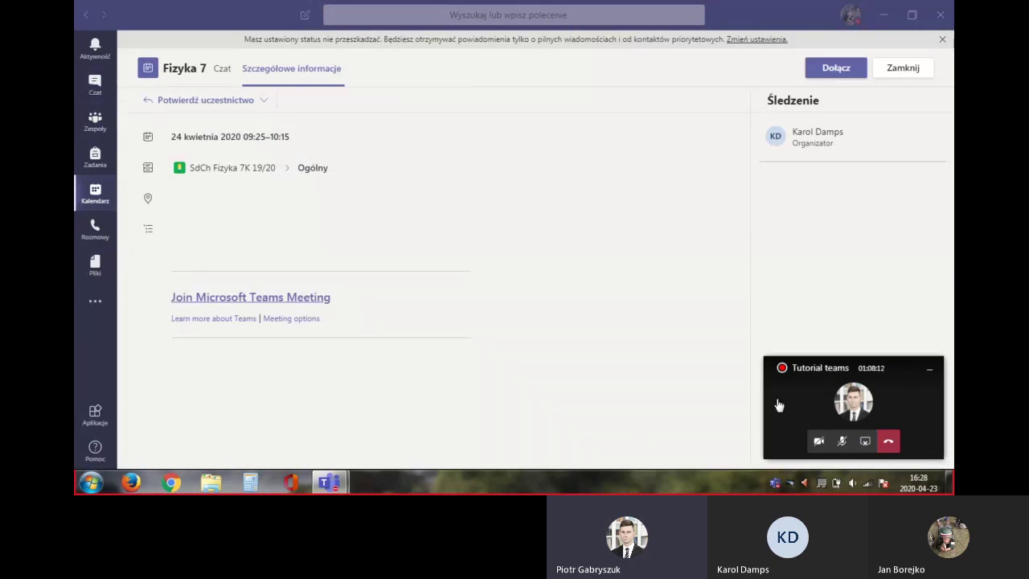
# Expand the Tutorial teams call to the full meeting view and stop sharing the screen
pyautogui.click(829, 400)
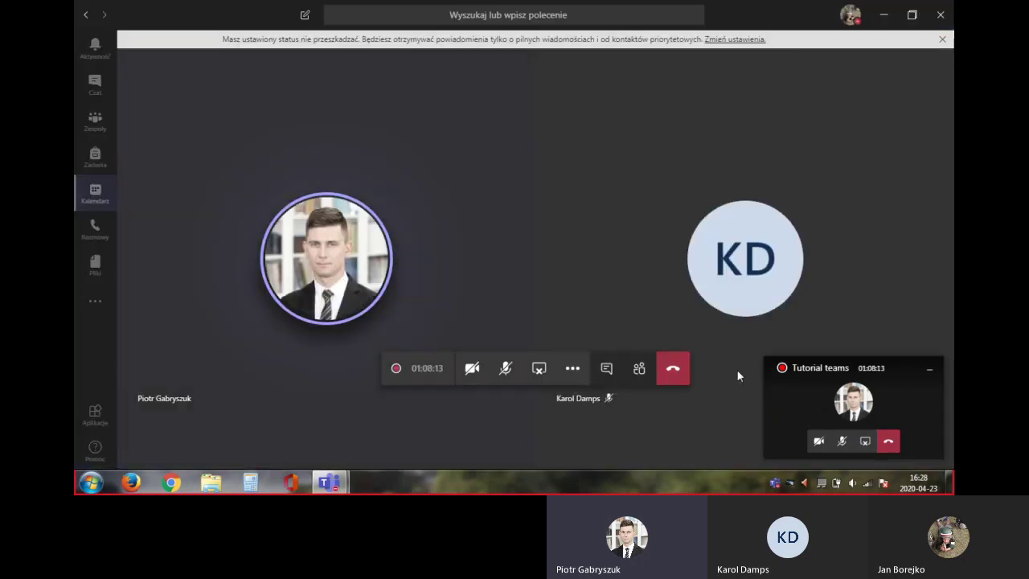
pyautogui.click(539, 369)
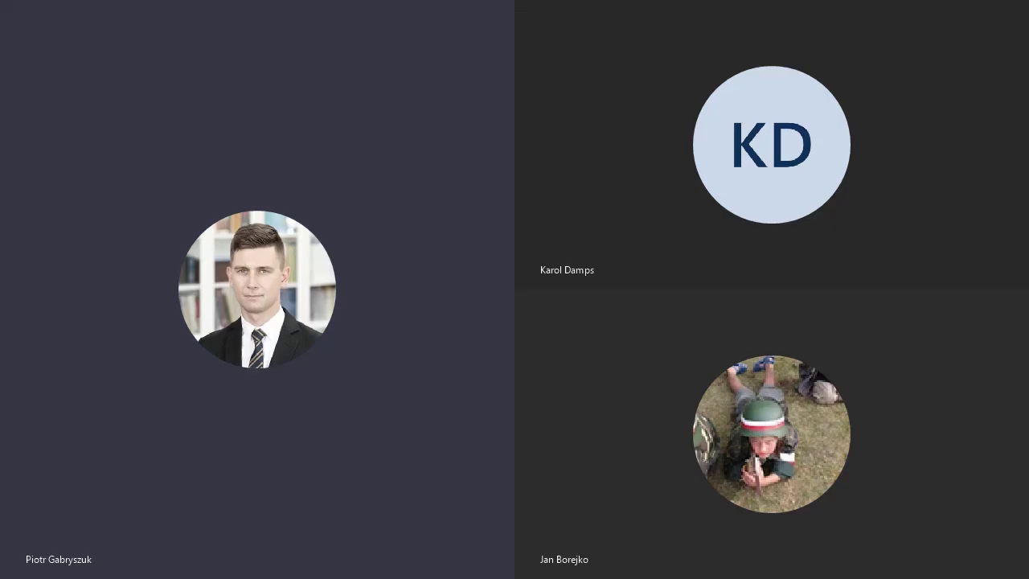